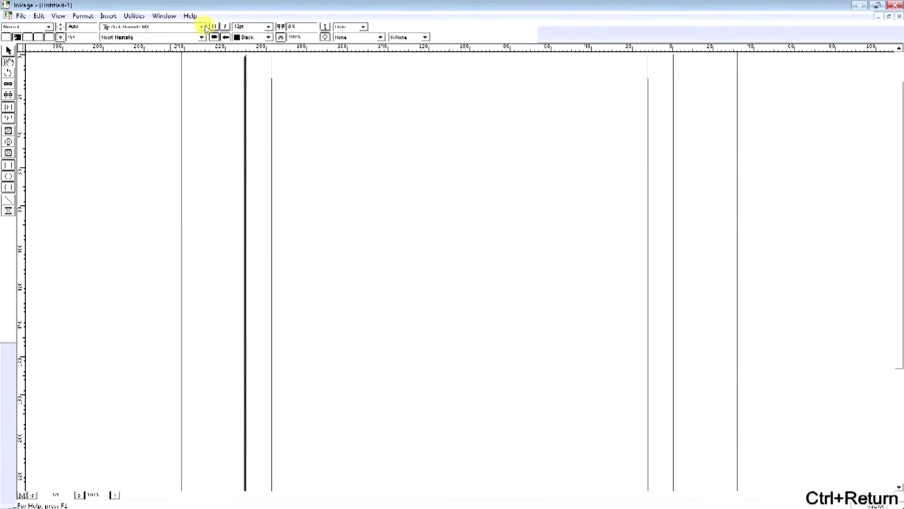
# Start a new blank InPage document with an empty text frame on the page
pyautogui.click(269, 26)
# Set the text size to 72pt and the font to Faiz Nastaliq
pyautogui.click(243, 85)
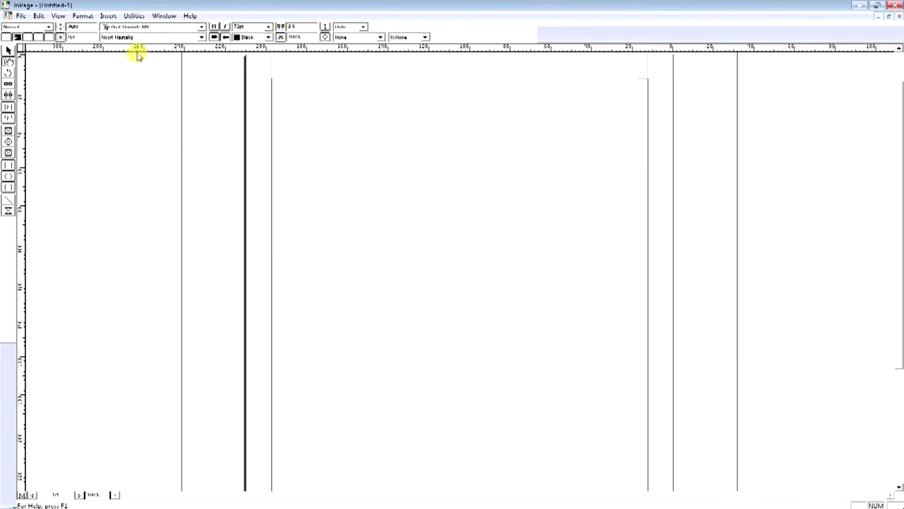
pyautogui.click(117, 36)
pyautogui.click(129, 54)
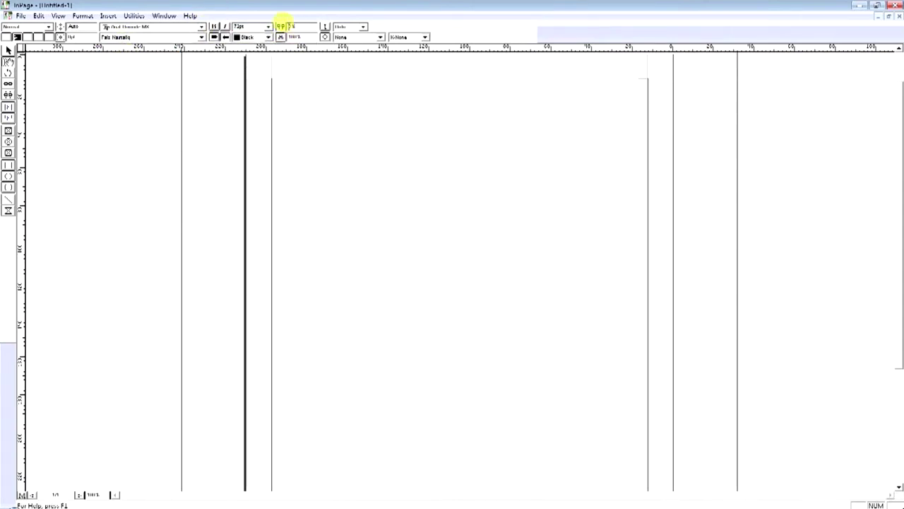
# Type the Urdu headline into the text frame and select all of it
pyautogui.click(381, 112)
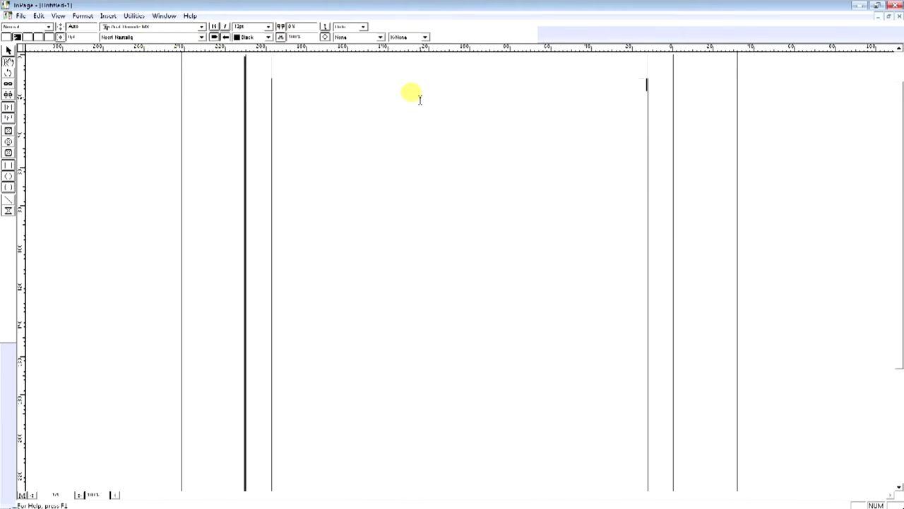
pyautogui.write('ا')
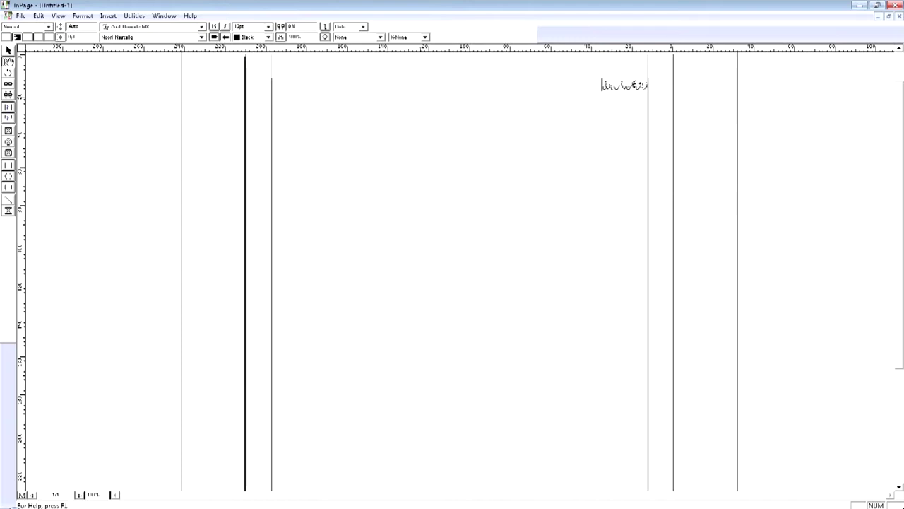
pyautogui.hotkey('ctrl', 'a')
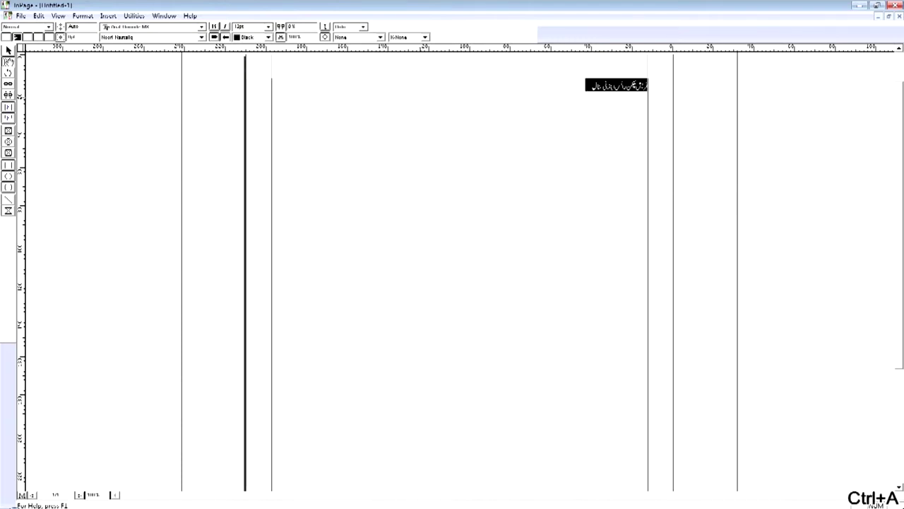
# Make the selected Urdu headline 72pt Faiz Nastaliq
pyautogui.click(269, 26)
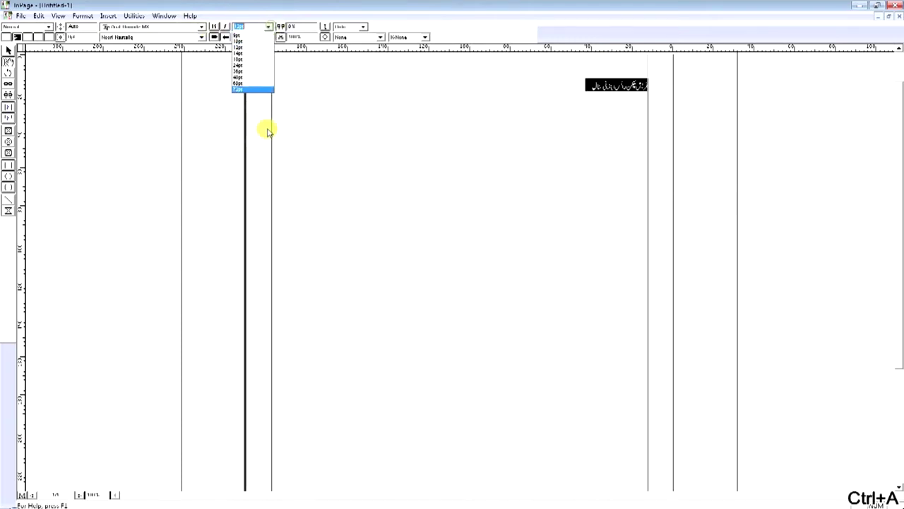
pyautogui.click(254, 90)
pyautogui.click(119, 36)
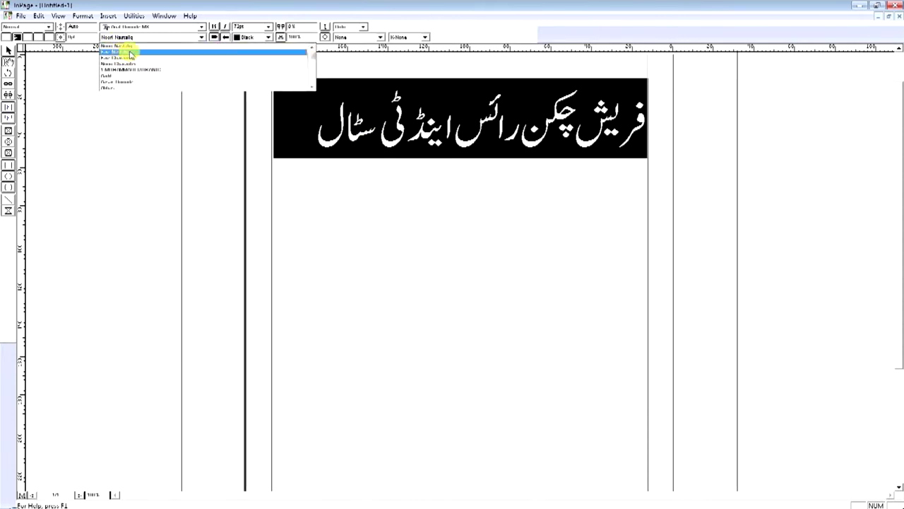
pyautogui.click(124, 53)
pyautogui.click(264, 115)
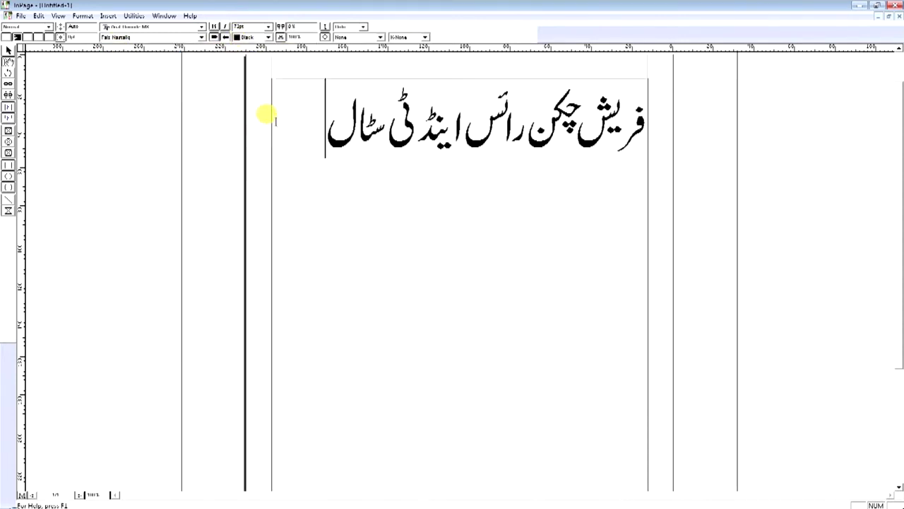
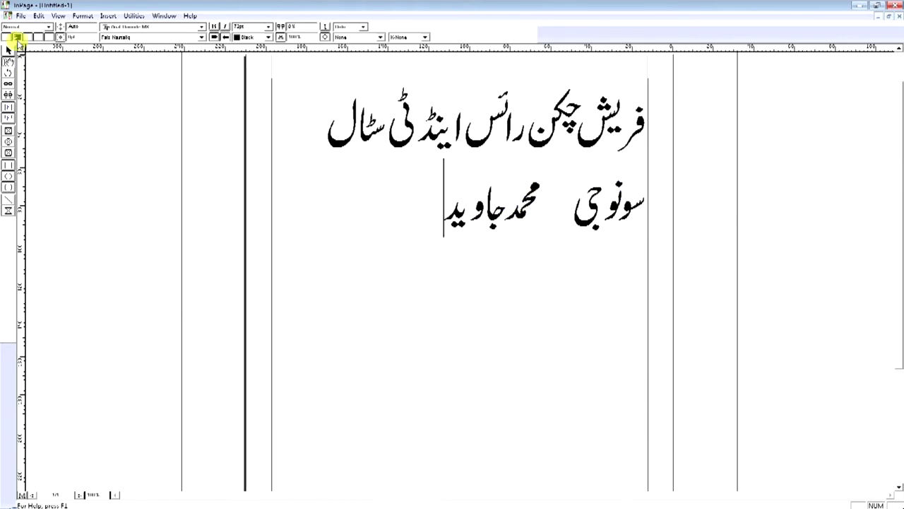
# Type a second Urdu line containing a person's name beneath the headline
pyautogui.click(21, 15)
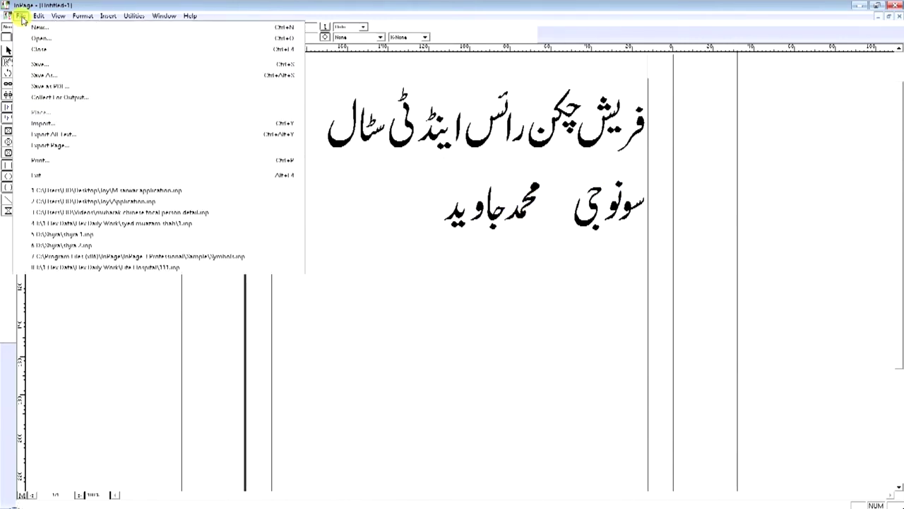
# Begin exporting the page as a picture, saving into the Fresh Chicken Rice folder
pyautogui.click(50, 145)
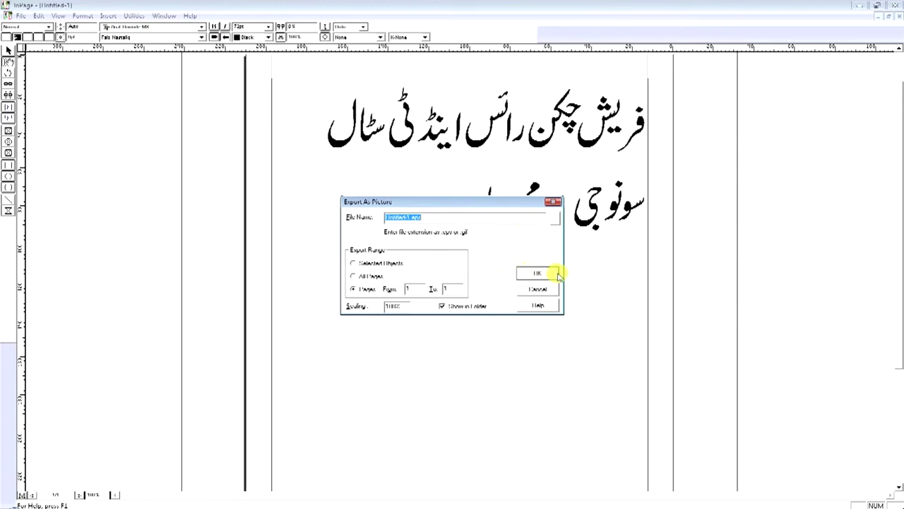
pyautogui.click(555, 221)
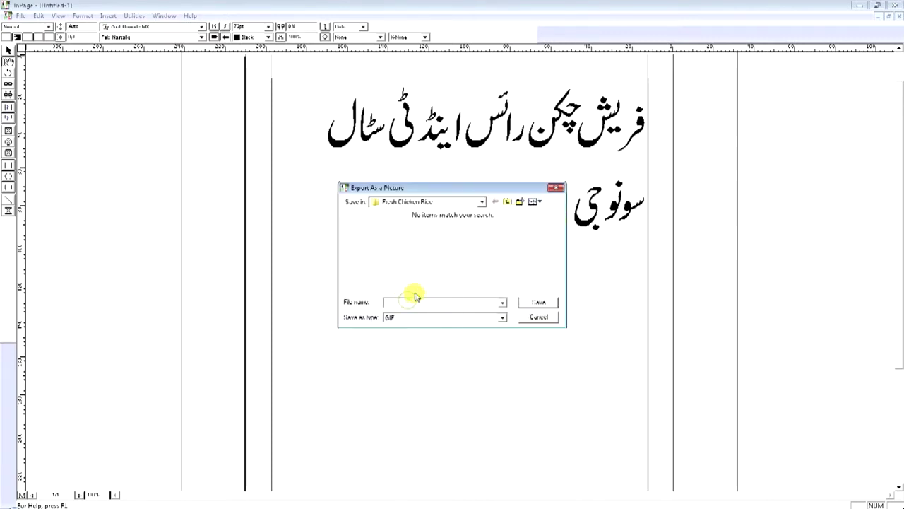
pyautogui.click(392, 205)
pyautogui.click(493, 234)
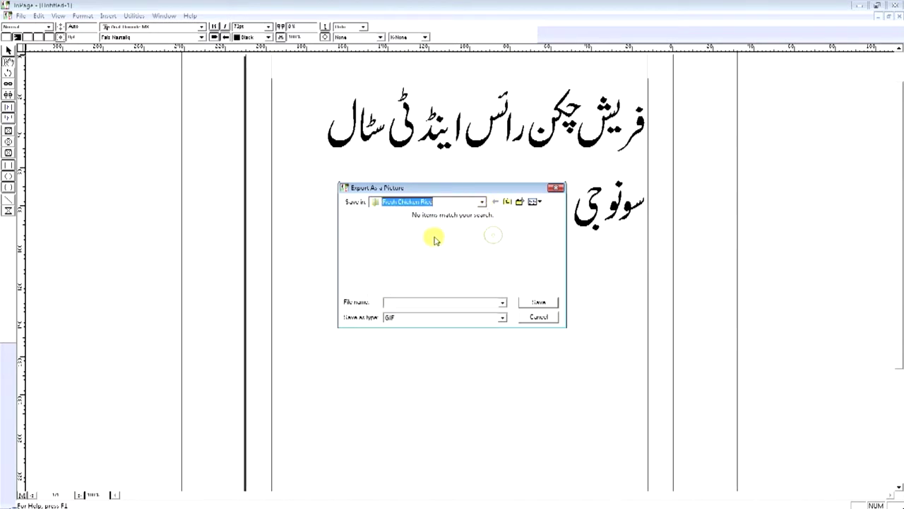
pyautogui.click(395, 302)
pyautogui.write('1')
# Save the export as EPS over Urdu Writing.eps, confirming the replacement
pyautogui.click(400, 318)
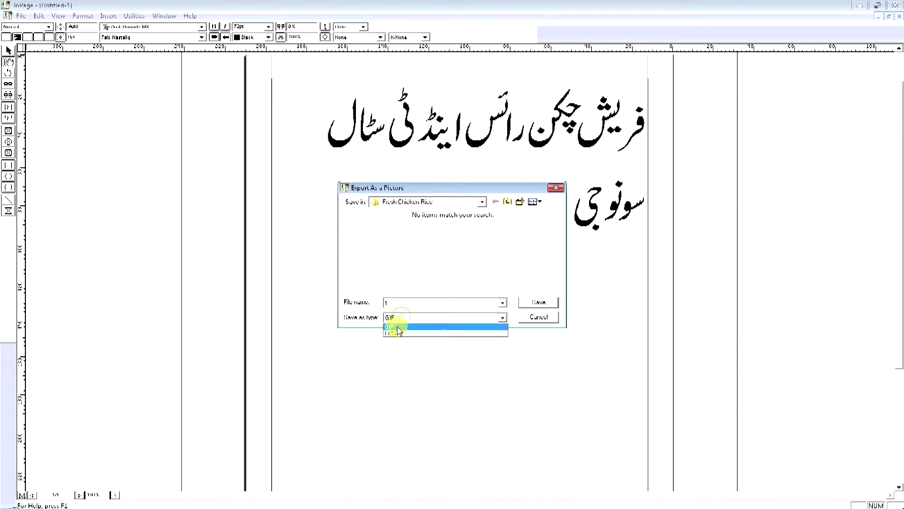
pyautogui.click(397, 329)
pyautogui.click(377, 238)
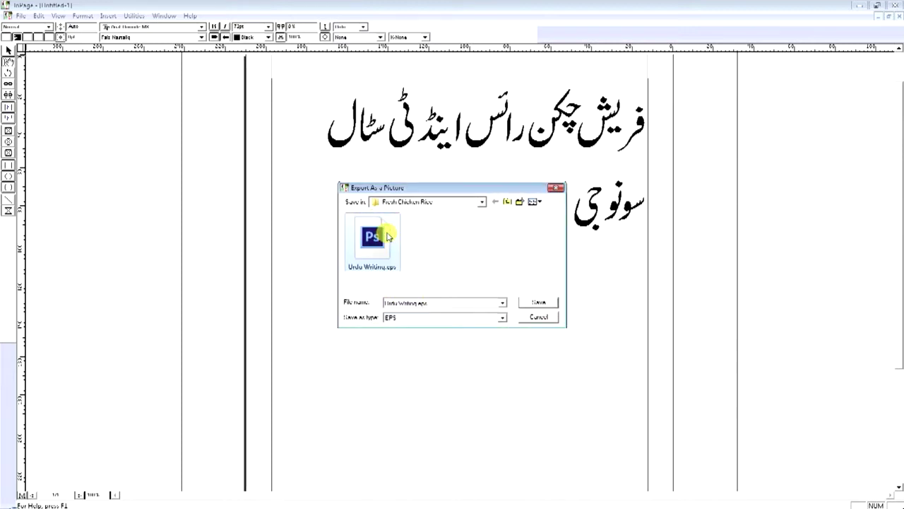
pyautogui.click(536, 302)
pyautogui.click(484, 263)
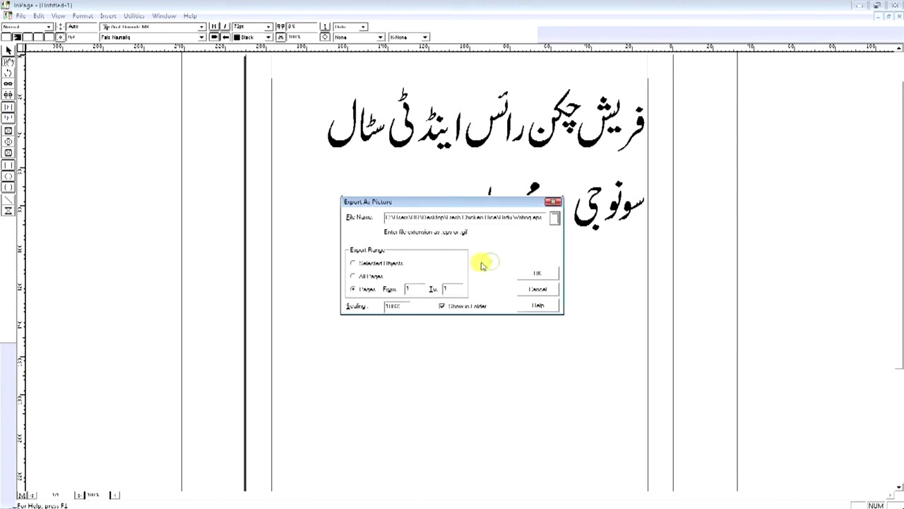
pyautogui.click(534, 274)
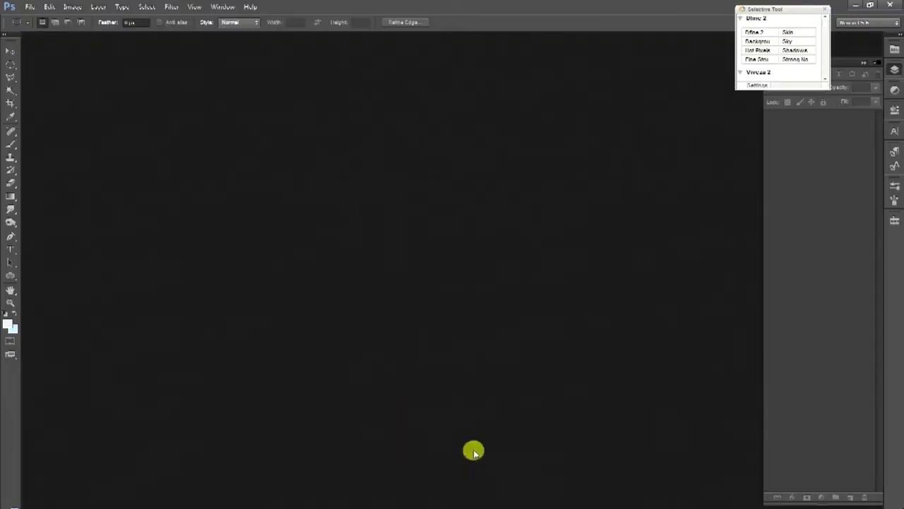
# Drag Urdu Writing.eps into Photoshop and rasterize it at 600 pixels/inch
pyautogui.click(828, 11)
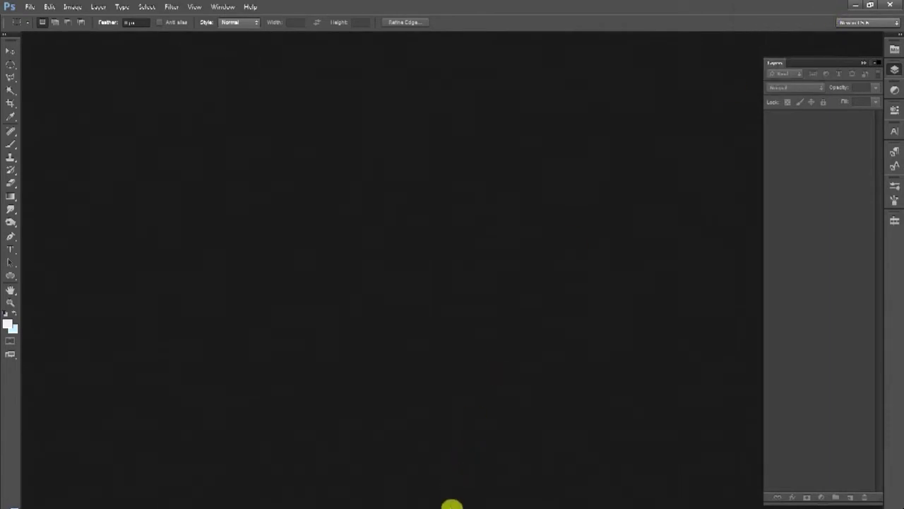
pyautogui.click(452, 501)
pyautogui.moveTo(508, 126); pyautogui.dragTo(451, 399)
pyautogui.doubleClick(424, 240)
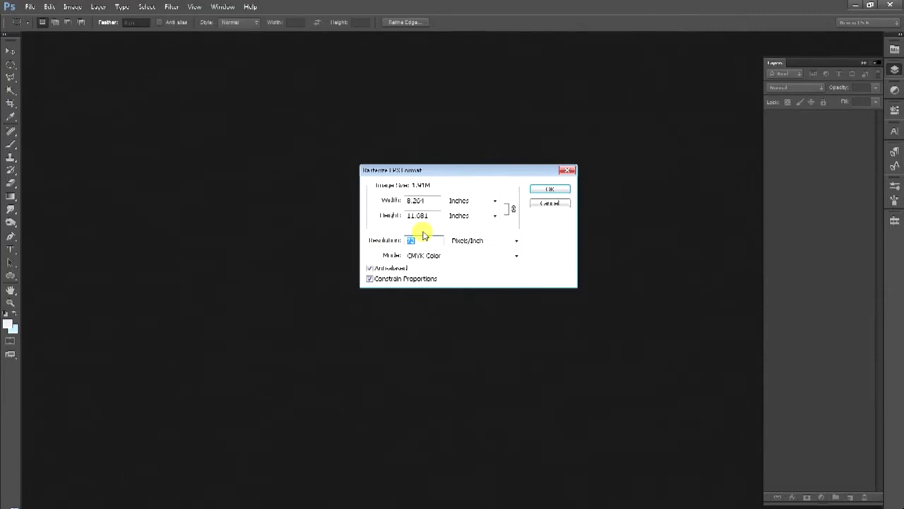
pyautogui.write('8')
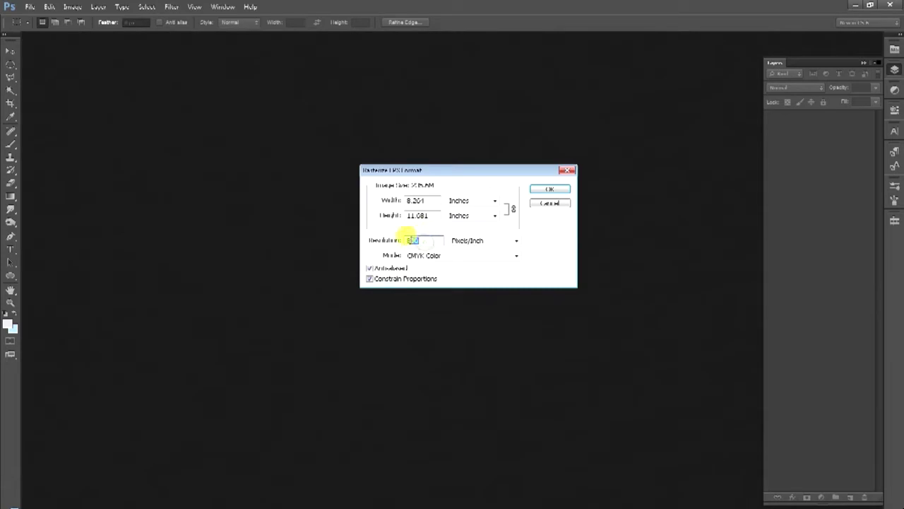
pyautogui.click(548, 190)
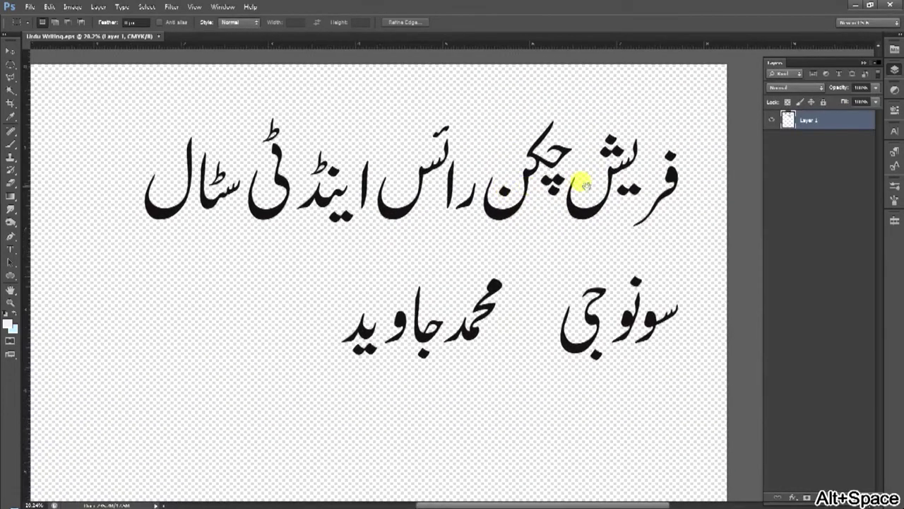
# Move the Urdu text left and down on the canvas
pyautogui.click(9, 51)
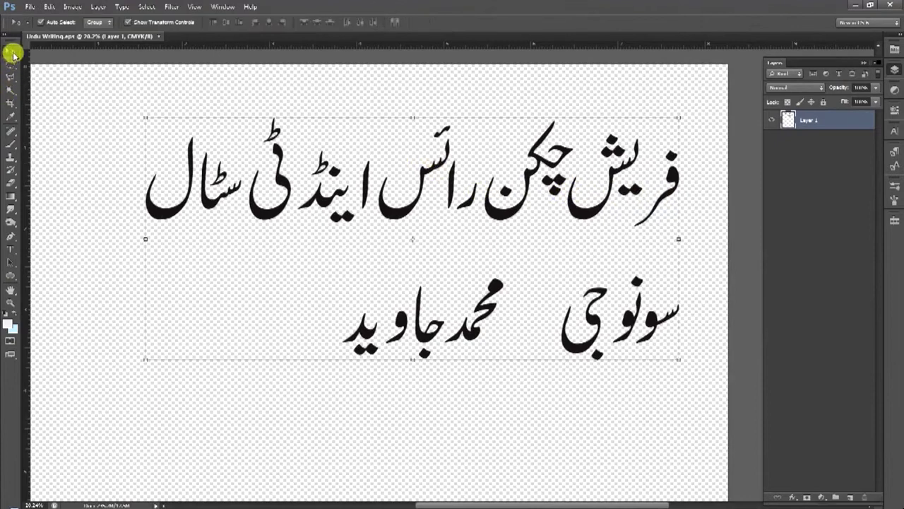
pyautogui.rightClick(12, 65)
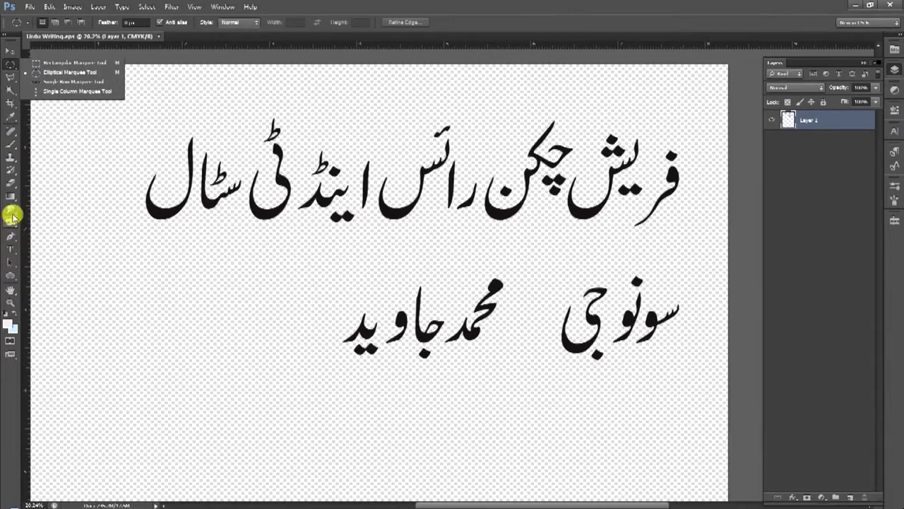
pyautogui.click(9, 50)
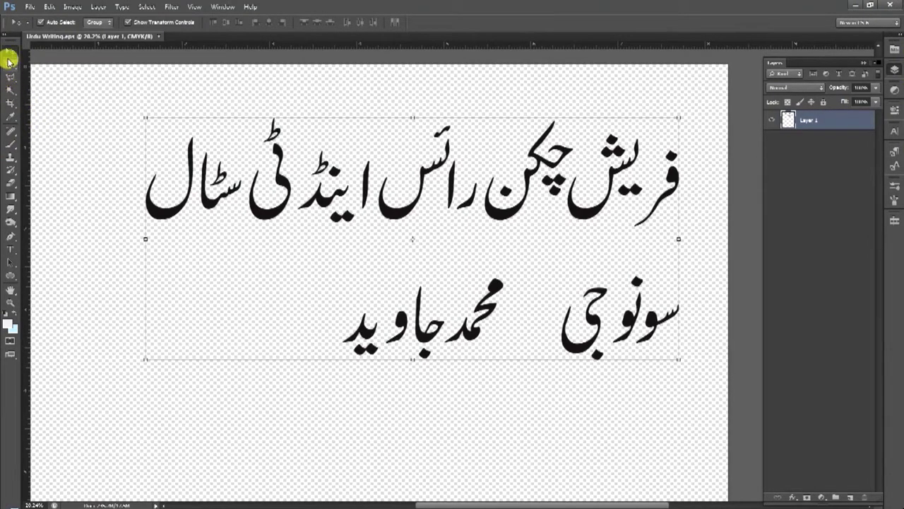
pyautogui.moveTo(268, 216); pyautogui.dragTo(248, 241)
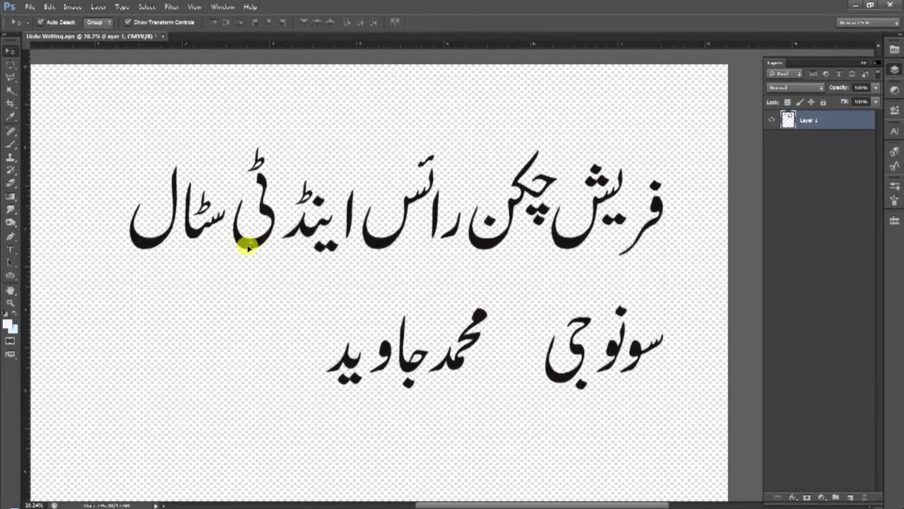
# Marquee-select the left part of the headline, try moving it, then undo the last move
pyautogui.click(13, 66)
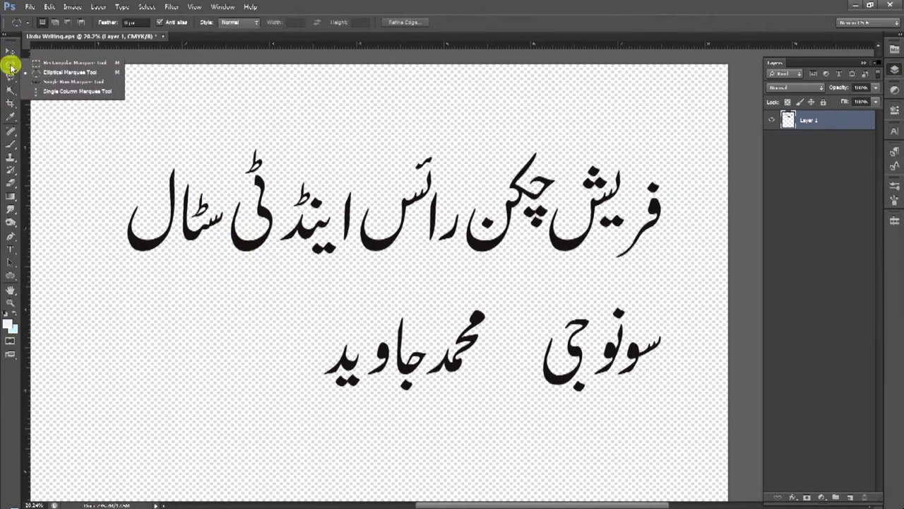
pyautogui.click(47, 63)
pyautogui.moveTo(87, 124); pyautogui.dragTo(461, 269)
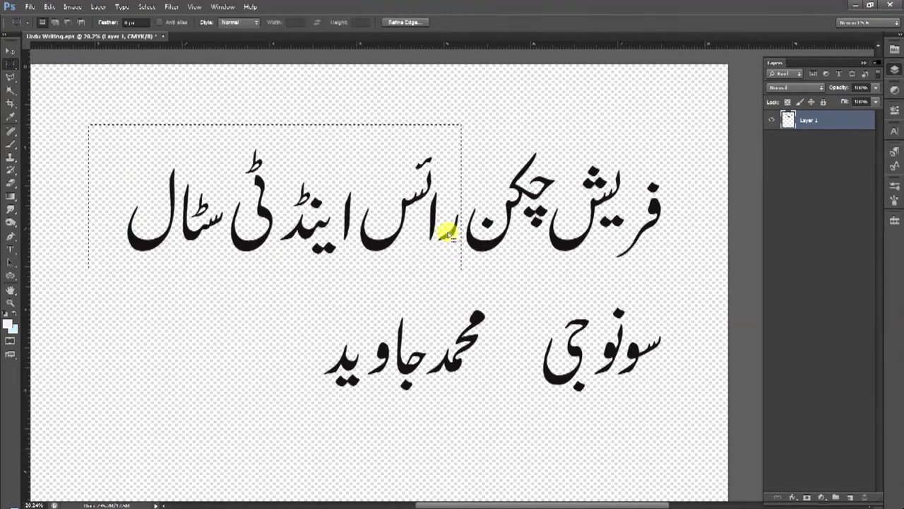
pyautogui.click(10, 53)
pyautogui.moveTo(303, 234); pyautogui.dragTo(289, 262)
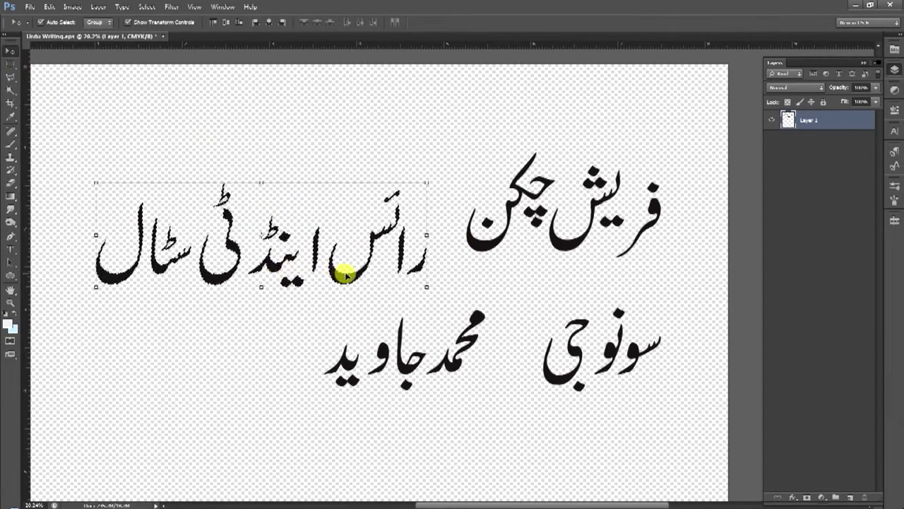
pyautogui.moveTo(344, 275); pyautogui.dragTo(347, 207)
pyautogui.hotkey('ctrl', 'z')
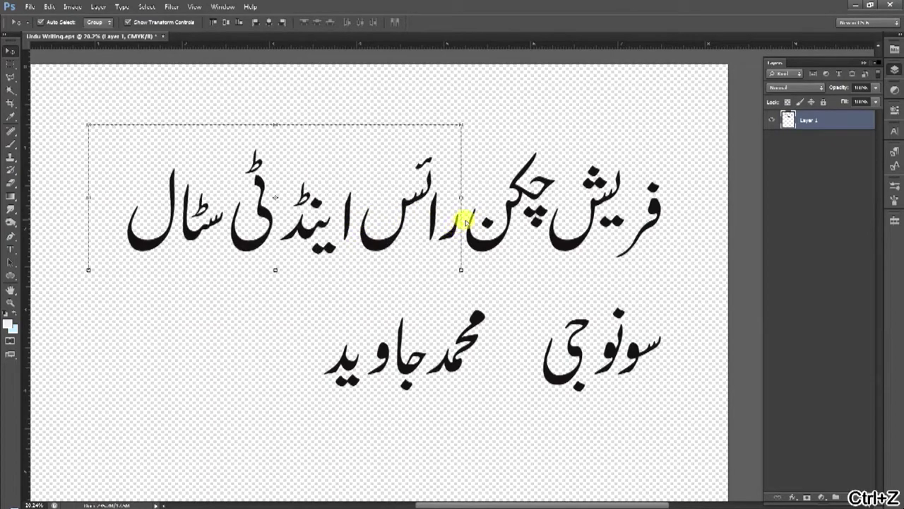
# Deselect, zoom in slightly on the text, and show the rulers
pyautogui.hotkey('ctrl', 'd')
pyautogui.moveTo(672, 219); pyautogui.dragTo(666, 199)
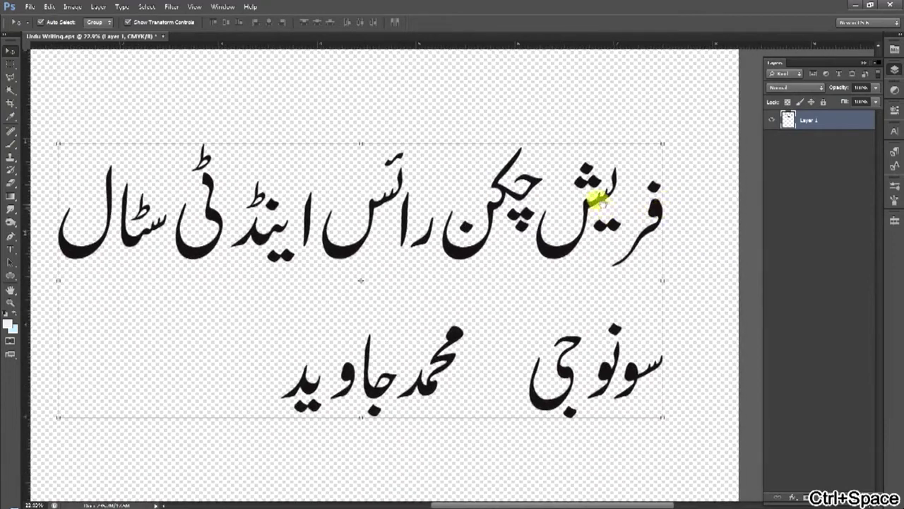
pyautogui.hotkey('ctrl', 'r')
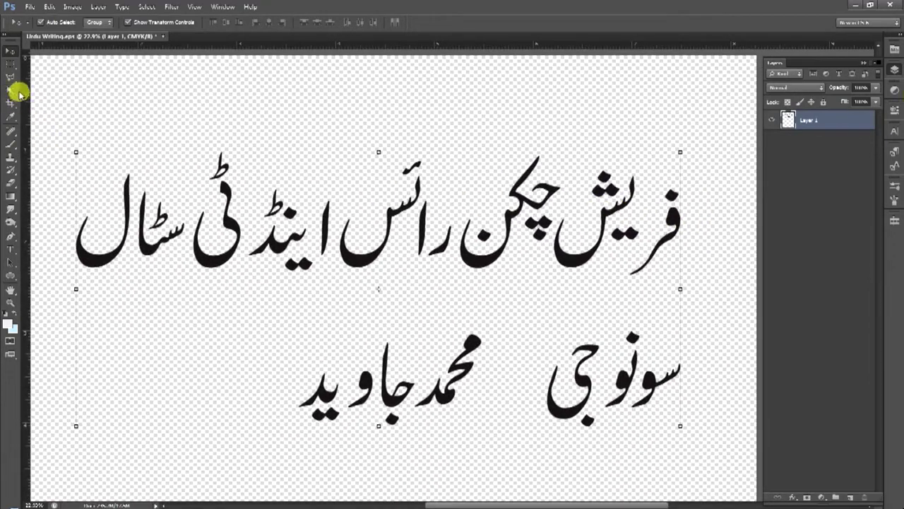
# Magic Wand-select the alef in the top line and shift it left
pyautogui.click(12, 90)
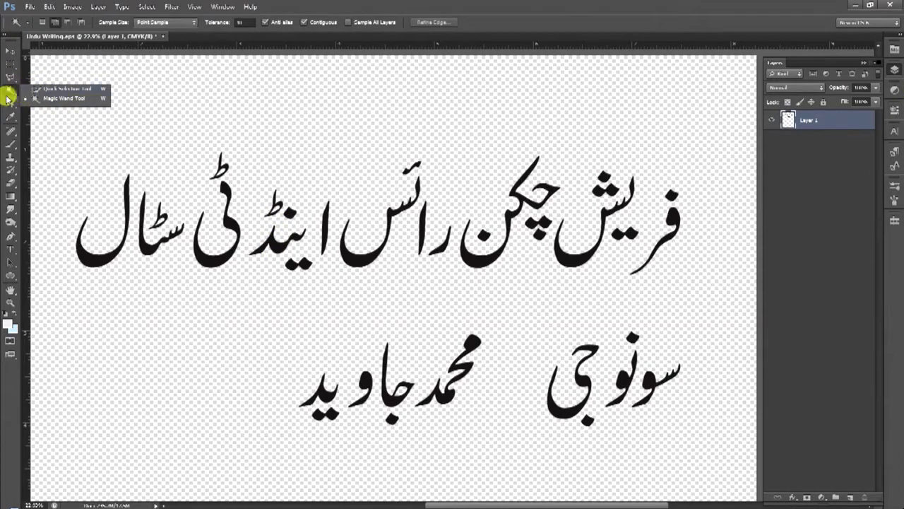
pyautogui.click(52, 99)
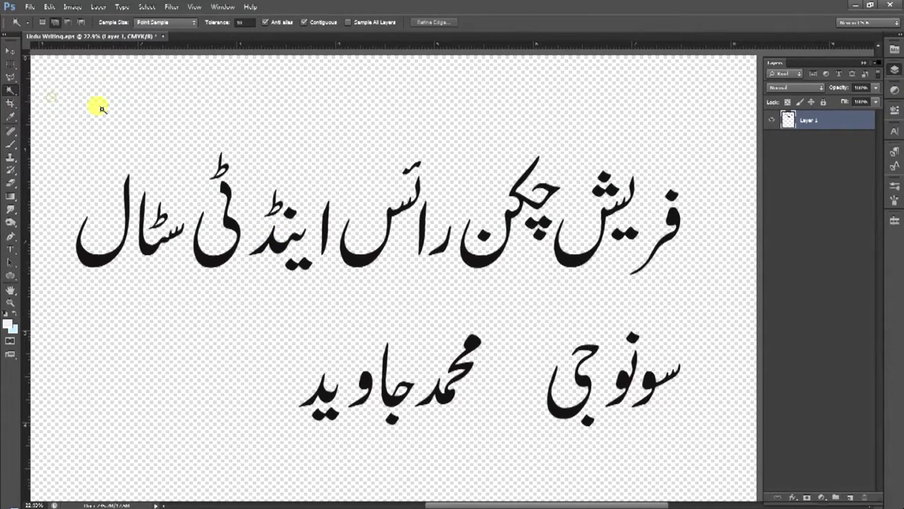
pyautogui.hotkey('ctrl', 'space')
pyautogui.click(339, 233)
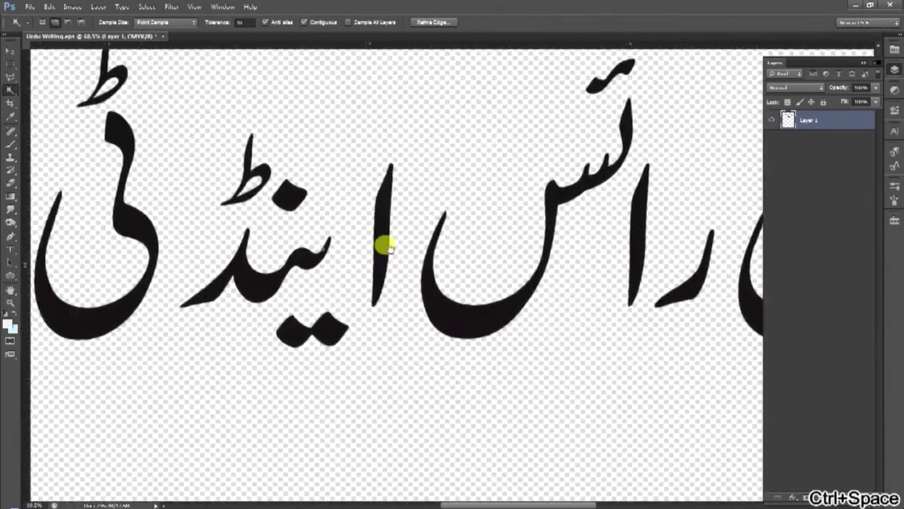
pyautogui.click(390, 238)
pyautogui.click(6, 55)
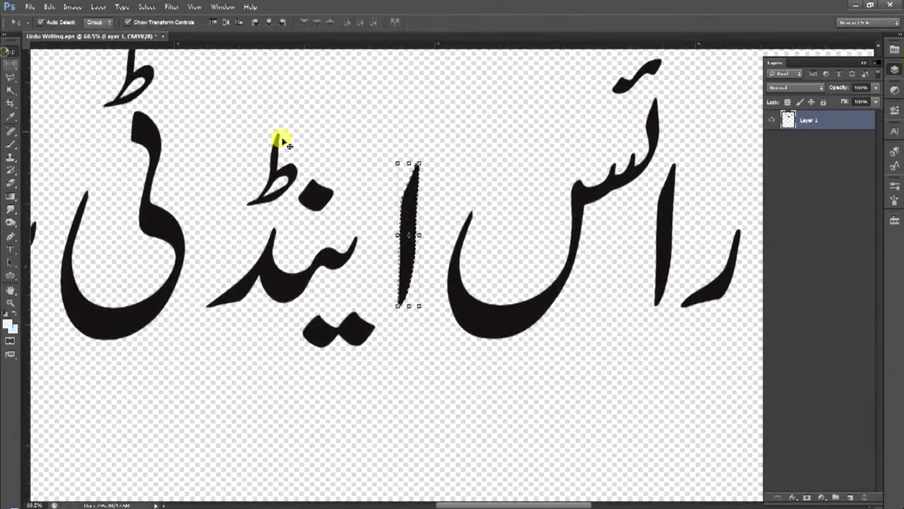
pyautogui.moveTo(408, 202); pyautogui.dragTo(385, 214)
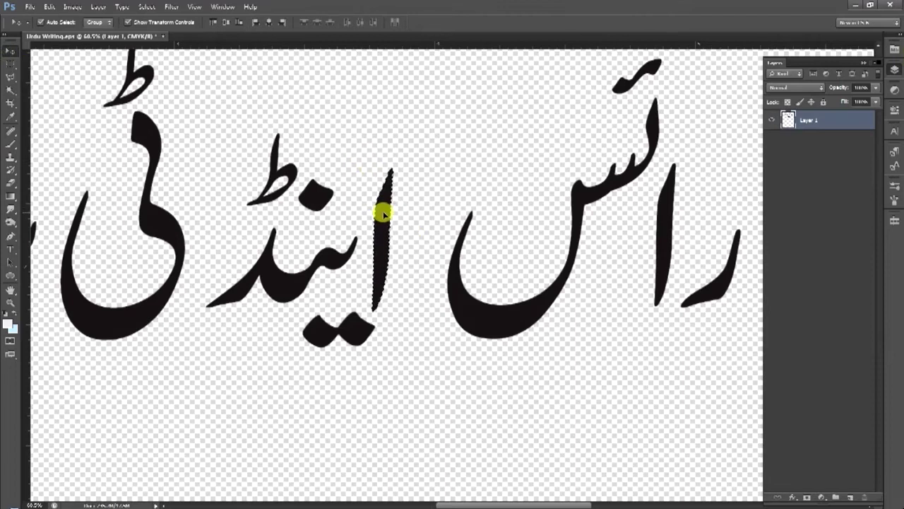
pyautogui.click(9, 64)
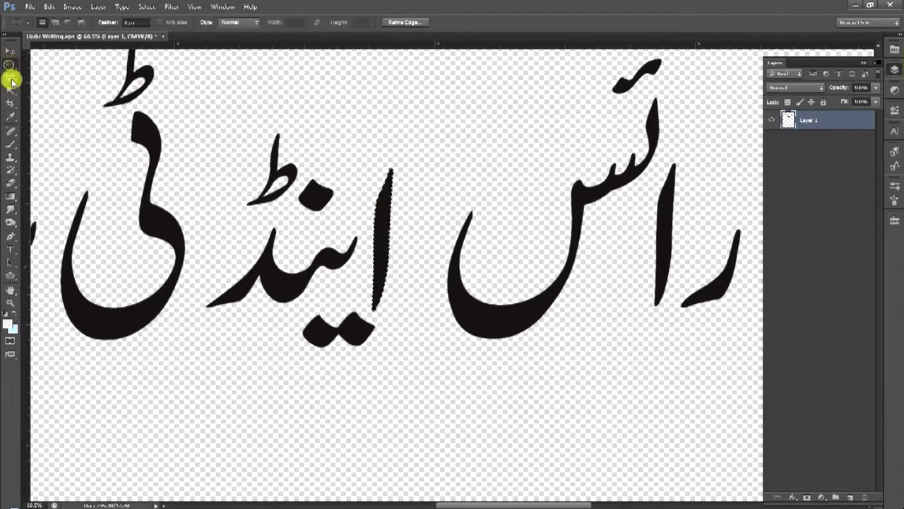
pyautogui.click(193, 106)
# Try selecting the word اینڈ, first with a marquee band, then by colour
pyautogui.moveTo(404, 338); pyautogui.dragTo(403, 371)
pyautogui.keyDown('alt'); pyautogui.click(327, 206); pyautogui.keyUp('alt')
pyautogui.keyDown('alt'); pyautogui.click(325, 221); pyautogui.keyUp('alt')
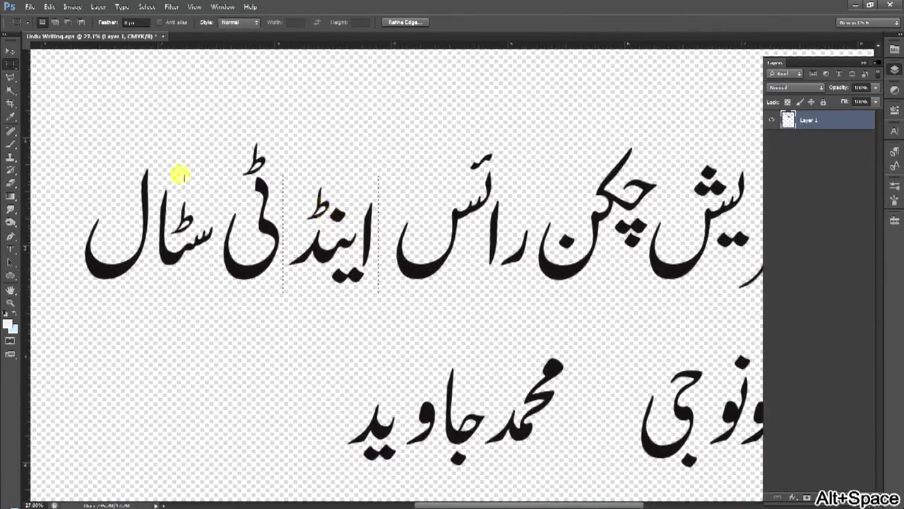
pyautogui.rightClick(9, 64)
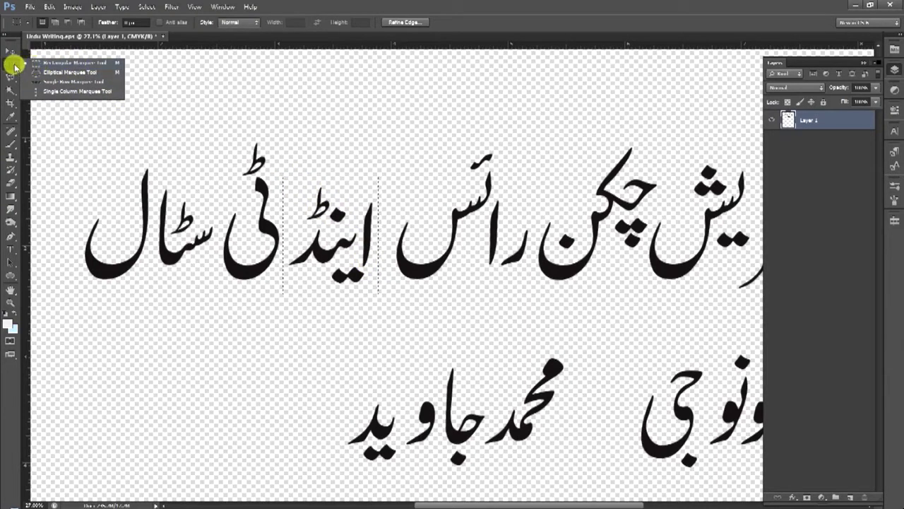
pyautogui.click(10, 89)
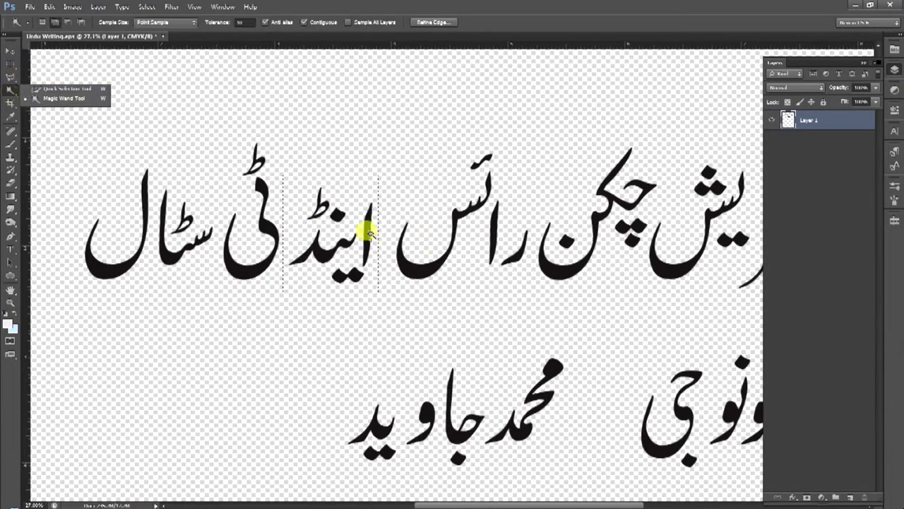
pyautogui.hotkey('ctrl', 'd')
pyautogui.keyDown('shift'); pyautogui.click(346, 245); pyautogui.keyUp('shift')
pyautogui.keyDown('shift'); pyautogui.click(336, 212); pyautogui.keyUp('shift')
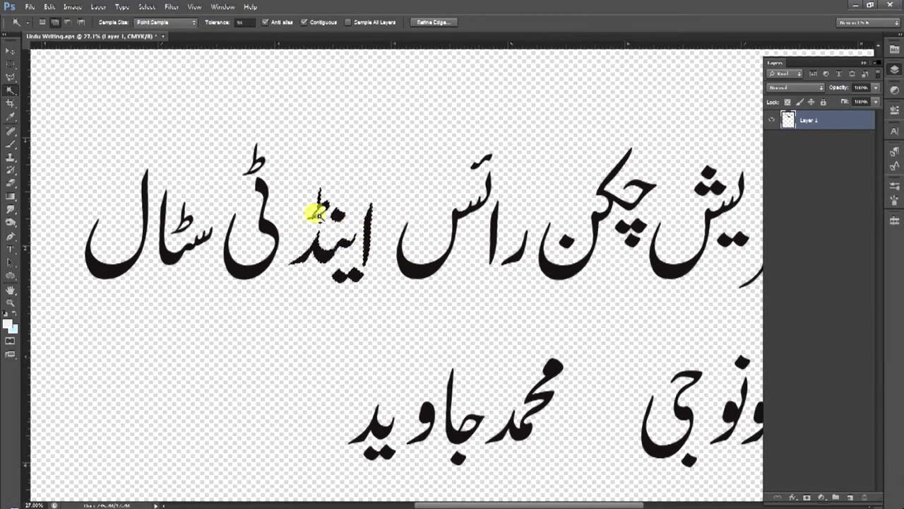
# Box the word اینڈ with a rectangular marquee and drag it out of the line
pyautogui.click(12, 65)
pyautogui.click(329, 170)
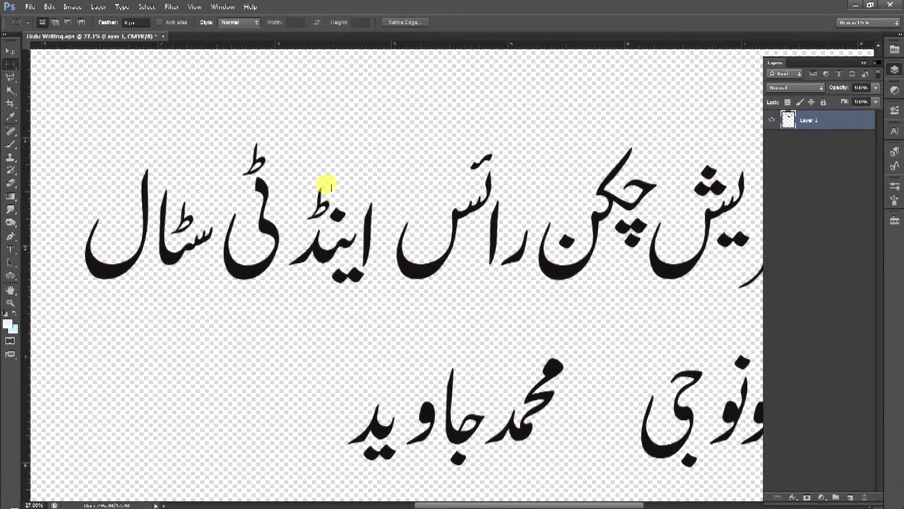
pyautogui.moveTo(368, 286); pyautogui.dragTo(379, 300)
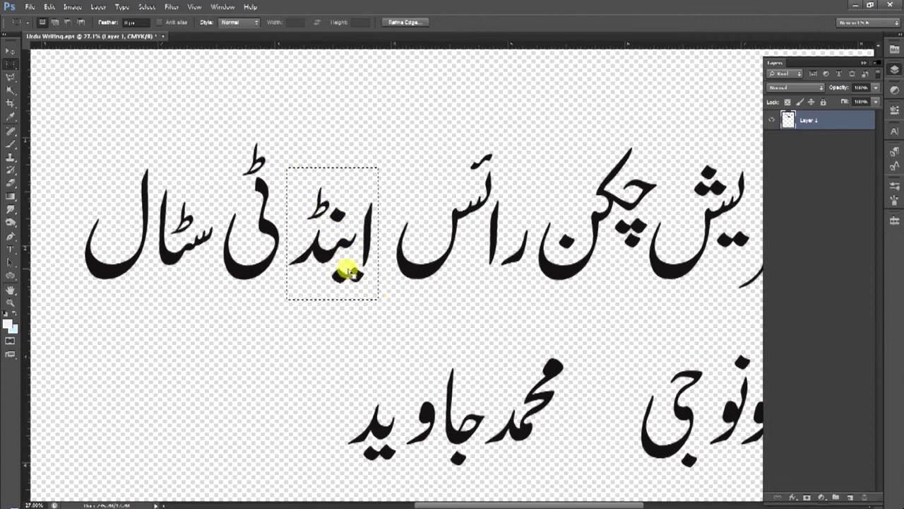
pyautogui.click(10, 50)
pyautogui.moveTo(334, 259)
pyautogui.mouseDown()
pyautogui.moveTo(366, 177)
pyautogui.moveTo(347, 258)
pyautogui.moveTo(311, 300)
pyautogui.moveTo(329, 224)
pyautogui.moveTo(383, 167)
pyautogui.moveTo(344, 228)
pyautogui.moveTo(379, 187)
pyautogui.moveTo(322, 263)
pyautogui.mouseUp()
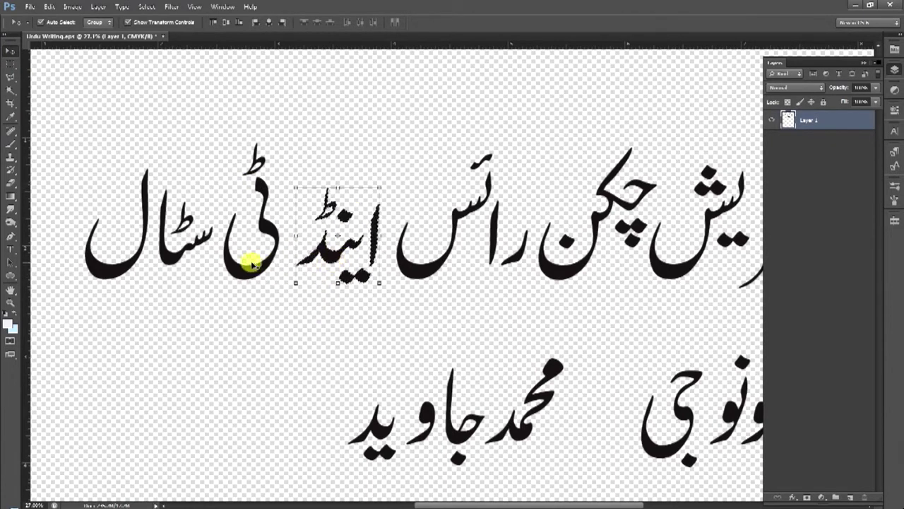
# Undo the word's move, then drag اینڈ to the lower left beside the second line and deselect
pyautogui.hotkey('ctrl', 'alt', 'z')
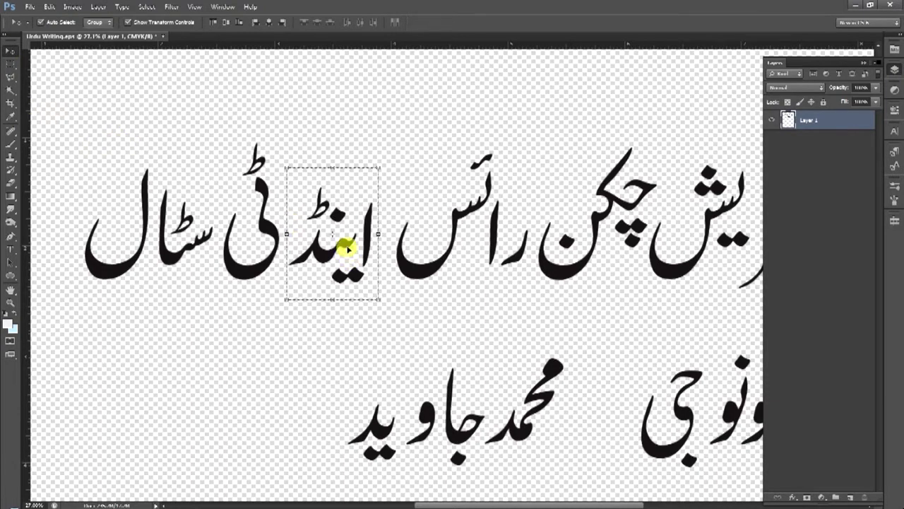
pyautogui.moveTo(346, 242); pyautogui.dragTo(170, 395)
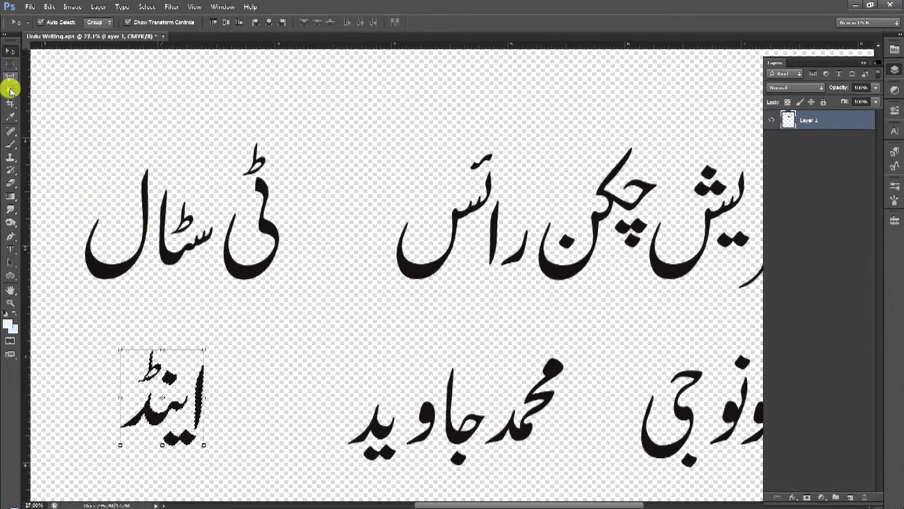
pyautogui.click(10, 62)
pyautogui.click(238, 335)
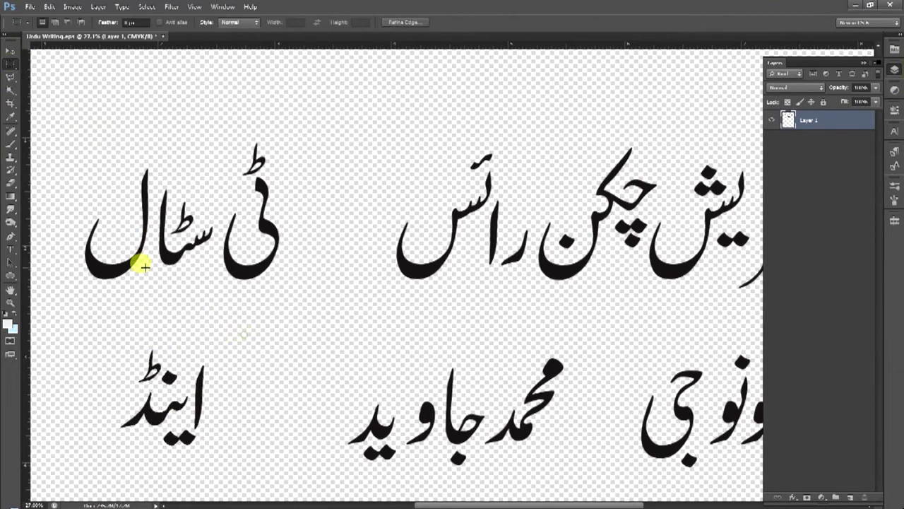
# Zoom in on فریش, Magic Wand-select the letter ف, and drag it into place
pyautogui.click(10, 91)
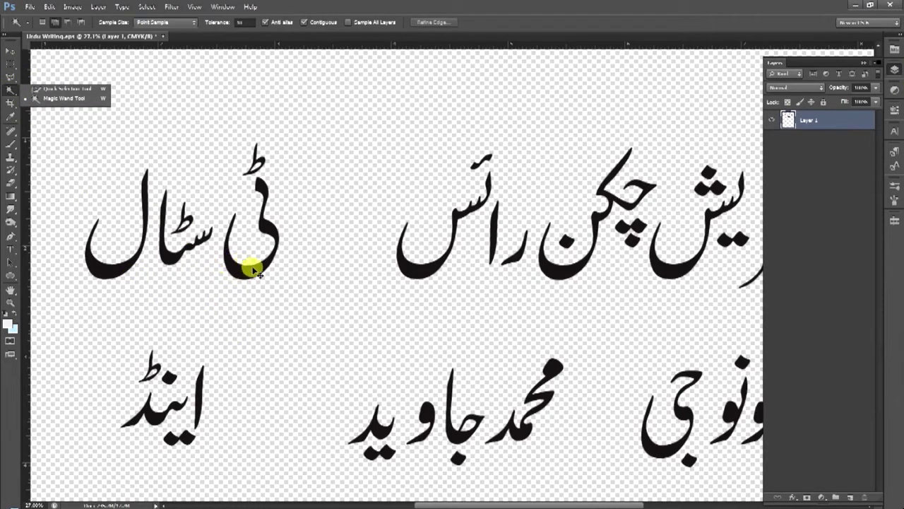
pyautogui.hotkey('ctrl', 'd')
pyautogui.hscroll(2, 414, 262)
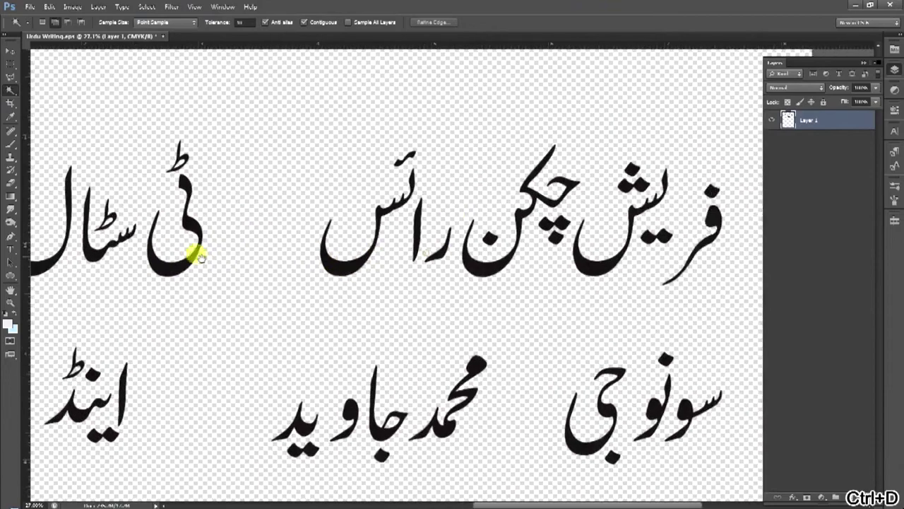
pyautogui.hscroll(2, 212, 255)
pyautogui.hotkey('ctrl', 'space')
pyautogui.moveTo(501, 212); pyautogui.dragTo(514, 230)
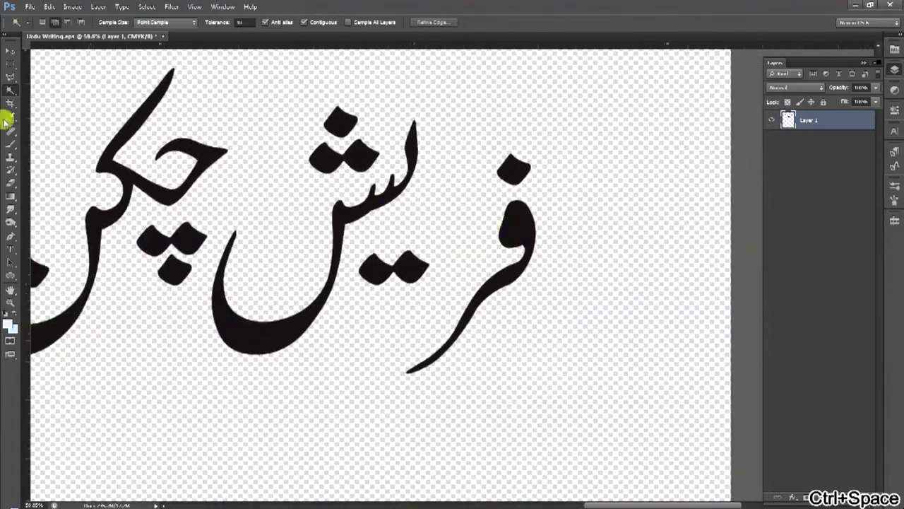
pyautogui.click(11, 89)
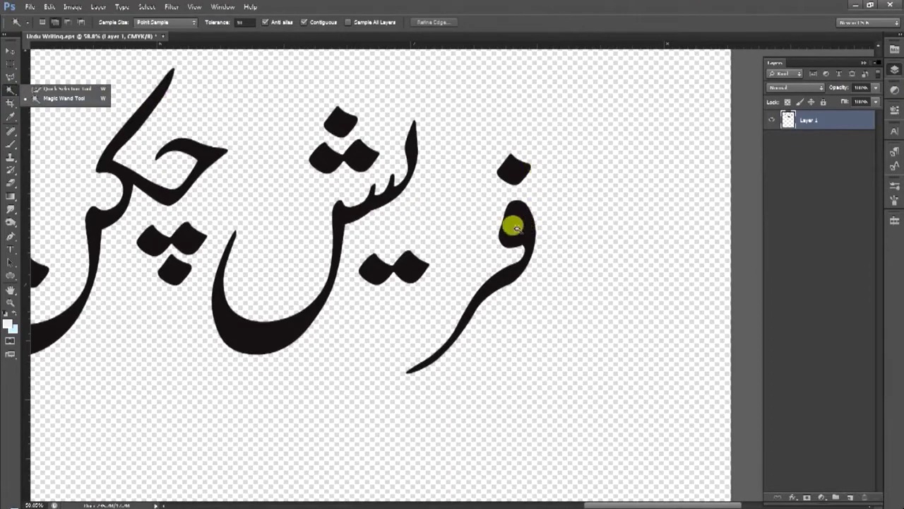
pyautogui.click(515, 227)
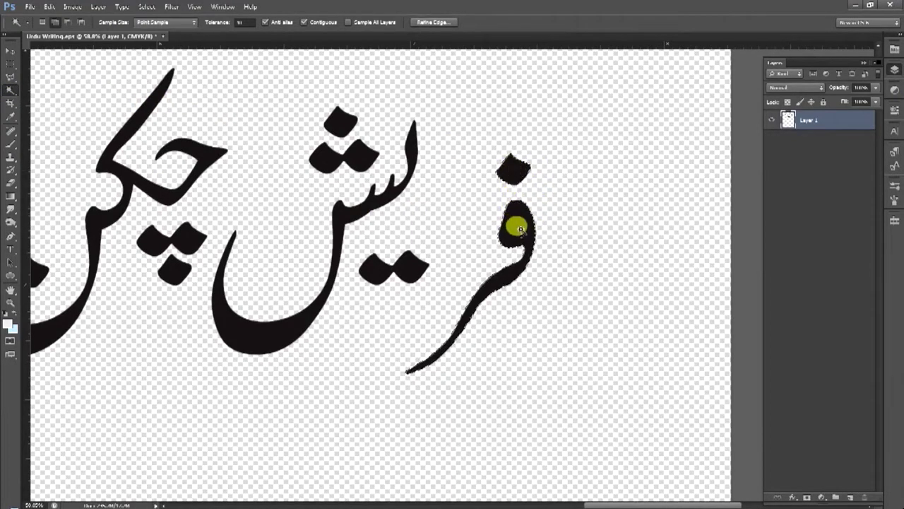
pyautogui.click(11, 54)
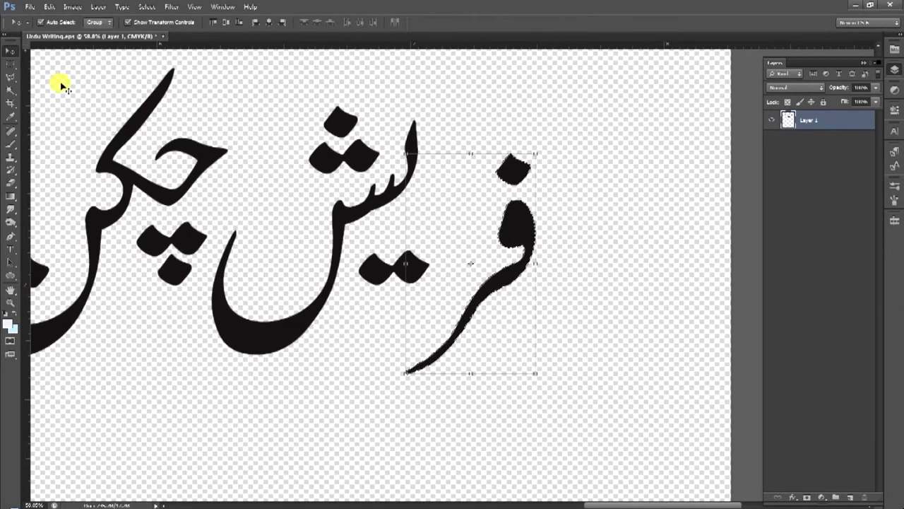
pyautogui.press('w')
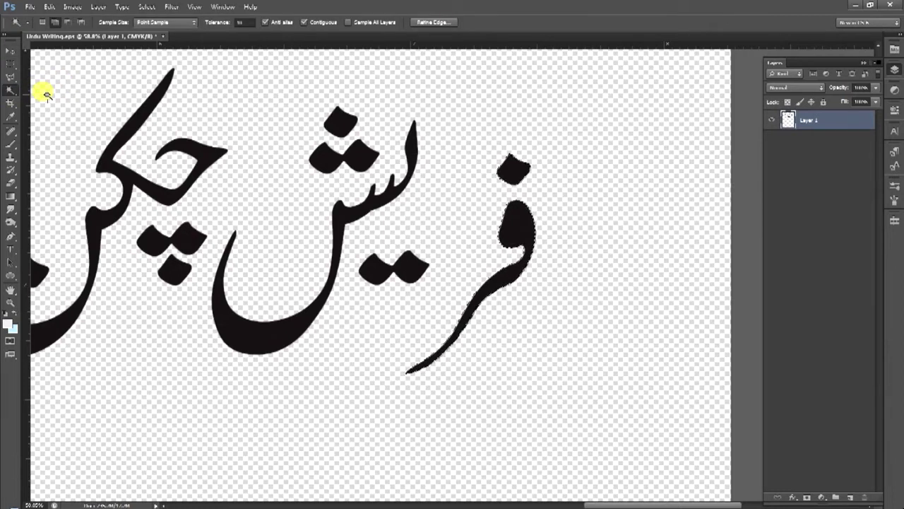
pyautogui.press('v')
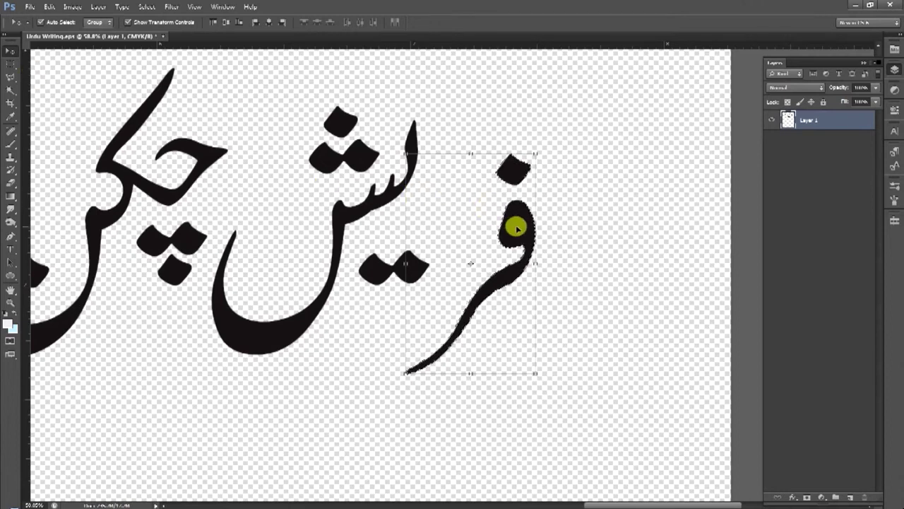
pyautogui.moveTo(487, 224); pyautogui.dragTo(476, 216)
# Nudge the selected letters slightly and zoom out to view the full headline
pyautogui.press('w')
pyautogui.moveTo(402, 259); pyautogui.dragTo(479, 261)
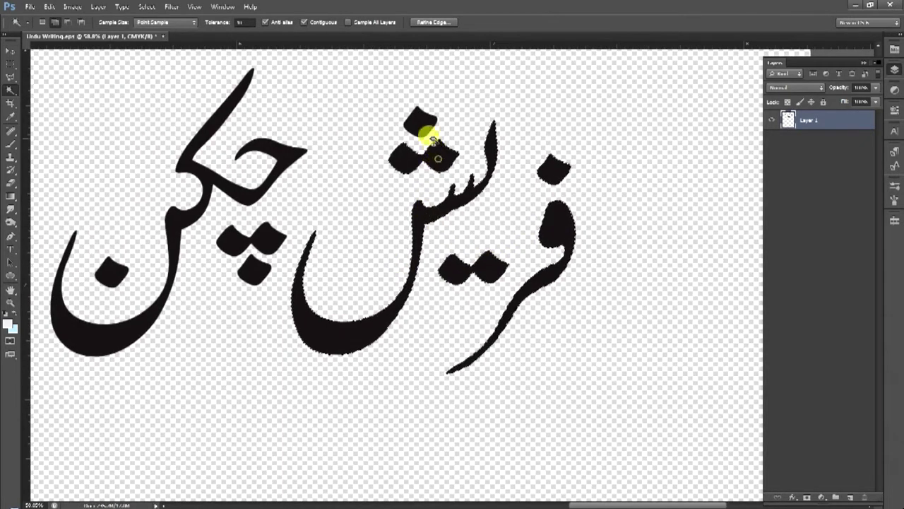
pyautogui.moveTo(393, 310); pyautogui.dragTo(474, 320)
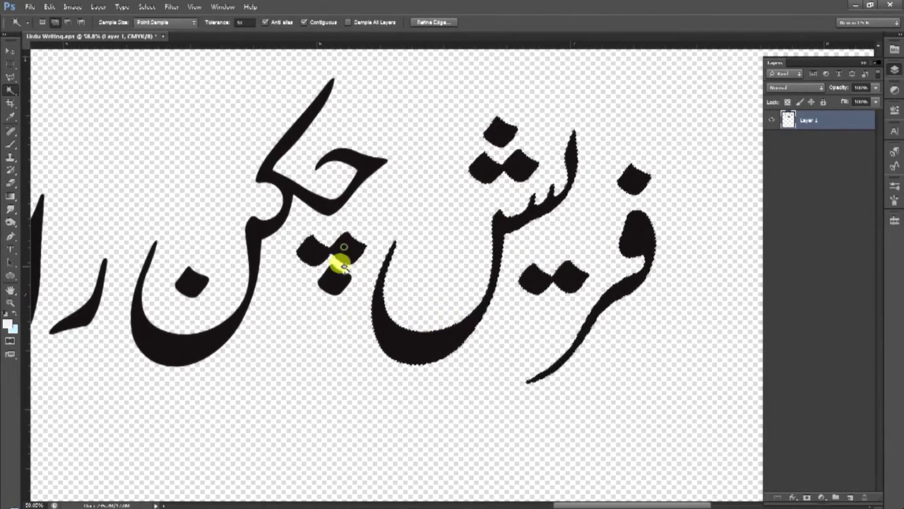
pyautogui.scroll(-1, 264, 230)
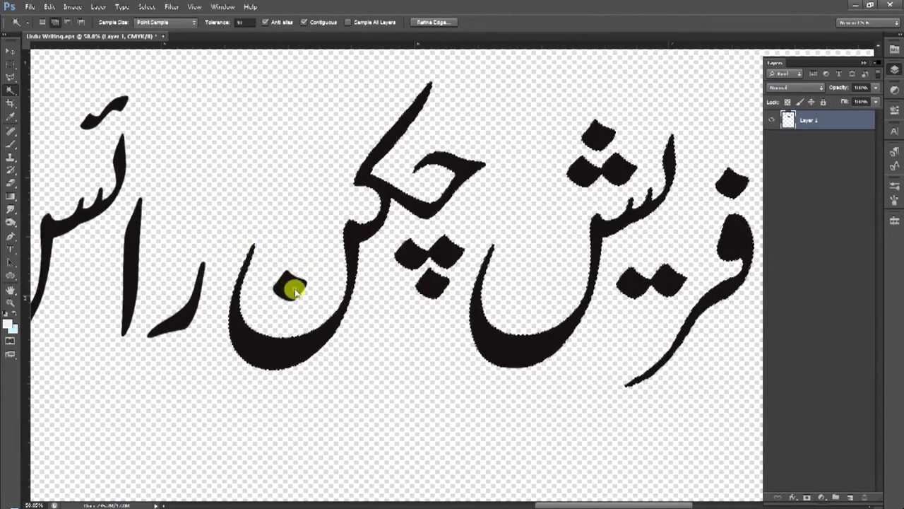
pyautogui.scroll(1, 293, 289)
pyautogui.press('v')
pyautogui.moveTo(374, 357)
pyautogui.mouseDown()
pyautogui.moveTo(363, 358)
pyautogui.moveTo(378, 343)
pyautogui.mouseUp()
pyautogui.keyDown('alt'); pyautogui.click(372, 302); pyautogui.keyUp('alt')
pyautogui.keyDown('alt'); pyautogui.click(375, 301); pyautogui.keyUp('alt')
pyautogui.press('w')
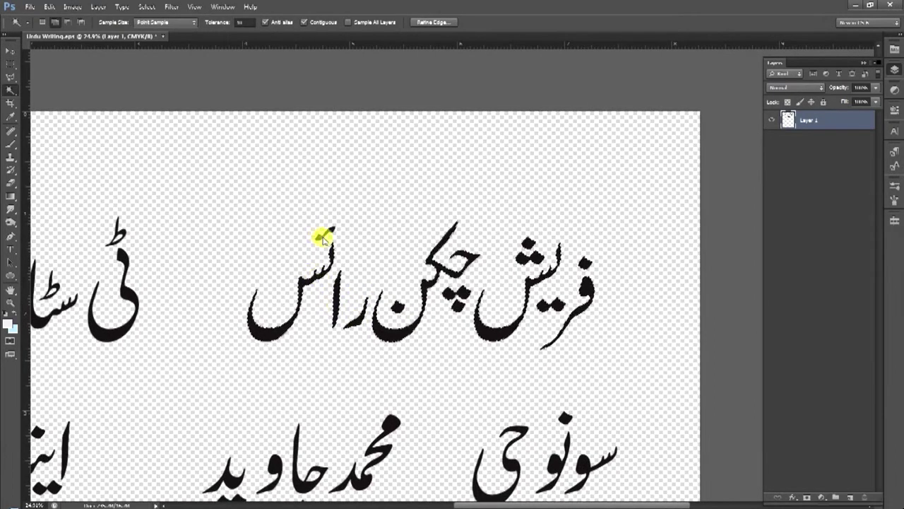
# Shift the top line's words left, then select and slightly move its leftmost letter
pyautogui.press('v')
pyautogui.moveTo(271, 340); pyautogui.dragTo(319, 299)
pyautogui.hotkey('ctrl', 'd')
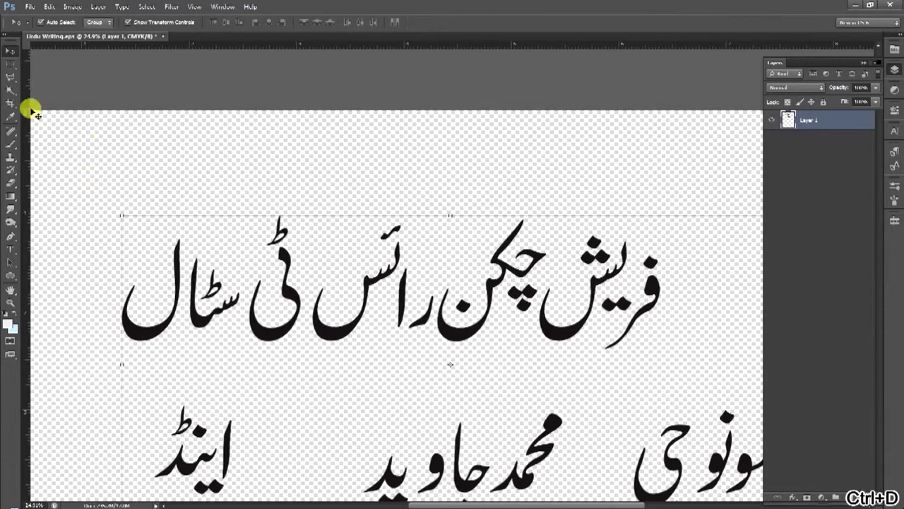
pyautogui.moveTo(9, 90); pyautogui.dragTo(64, 97)
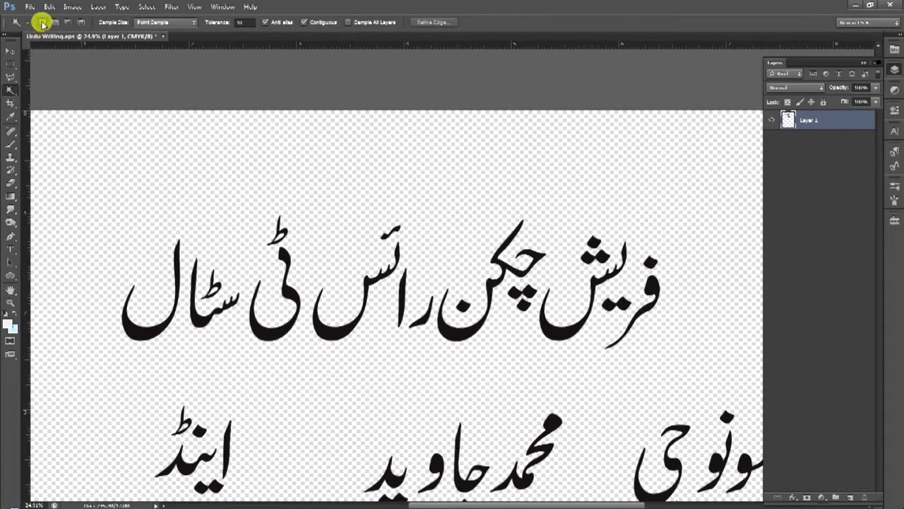
pyautogui.rightClick(5, 87)
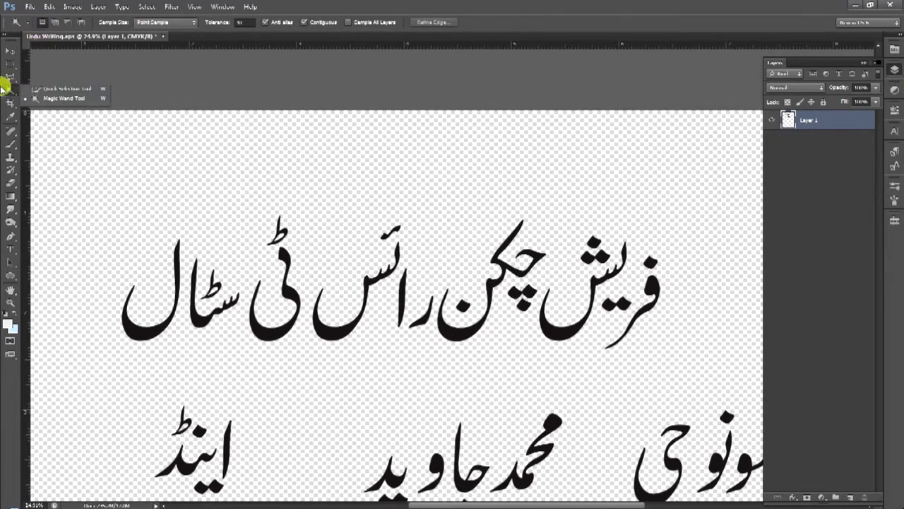
pyautogui.click(133, 329)
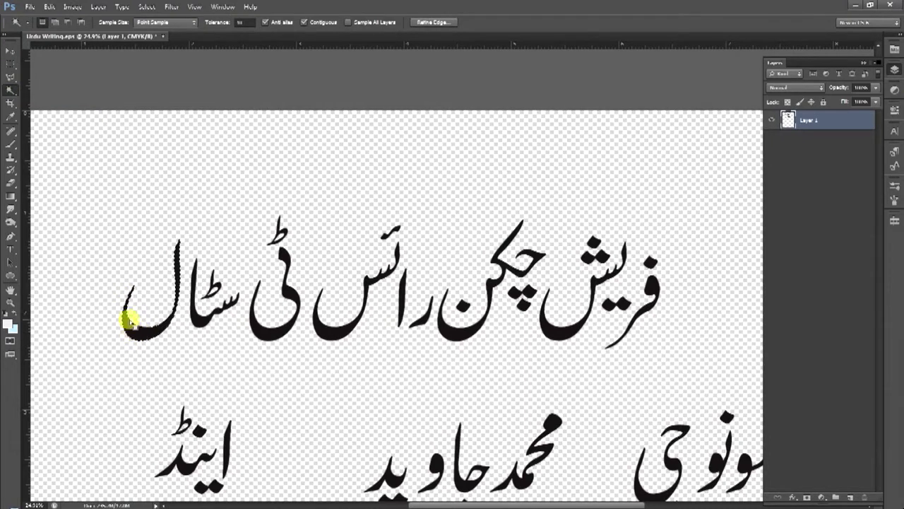
pyautogui.click(10, 52)
pyautogui.moveTo(156, 329)
pyautogui.mouseDown()
pyautogui.moveTo(137, 327)
pyautogui.moveTo(154, 330)
pyautogui.mouseUp()
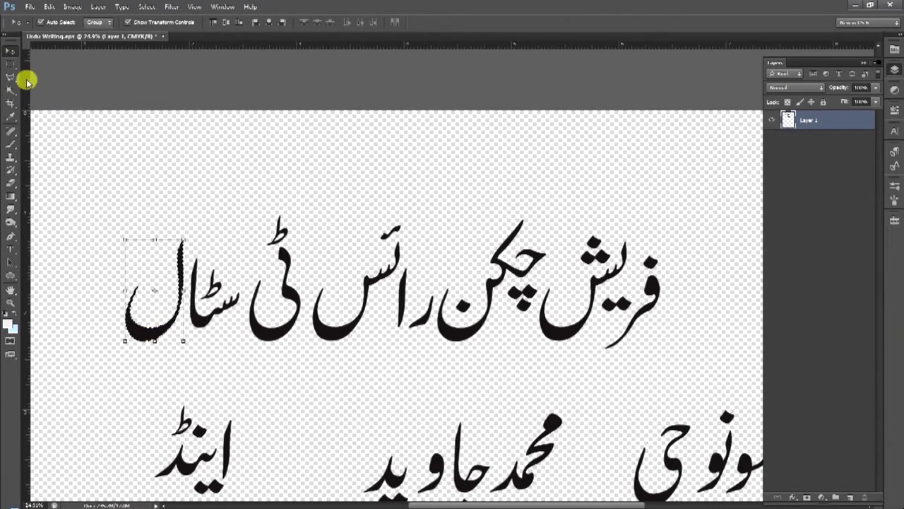
# Add the letters of the last two words ٹی سٹال to the selection, trial-lift them ~62 px, then undo
pyautogui.click(10, 90)
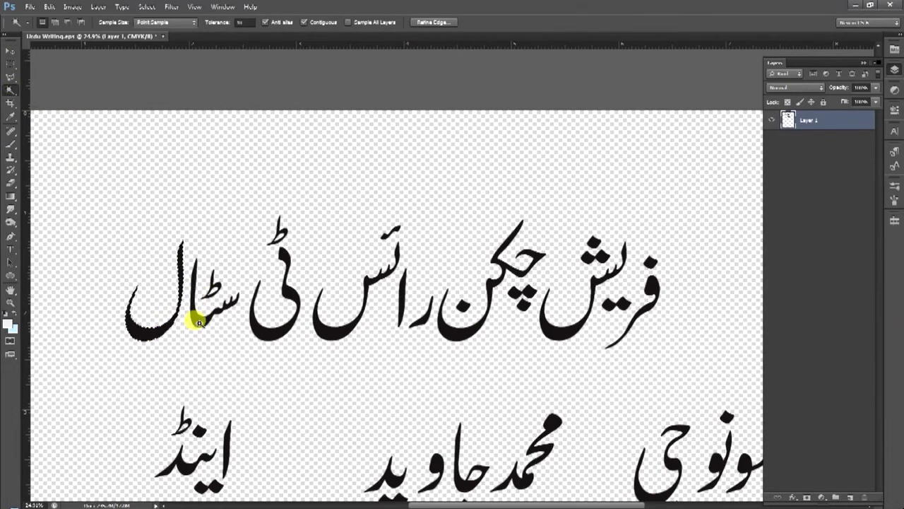
pyautogui.click(209, 300)
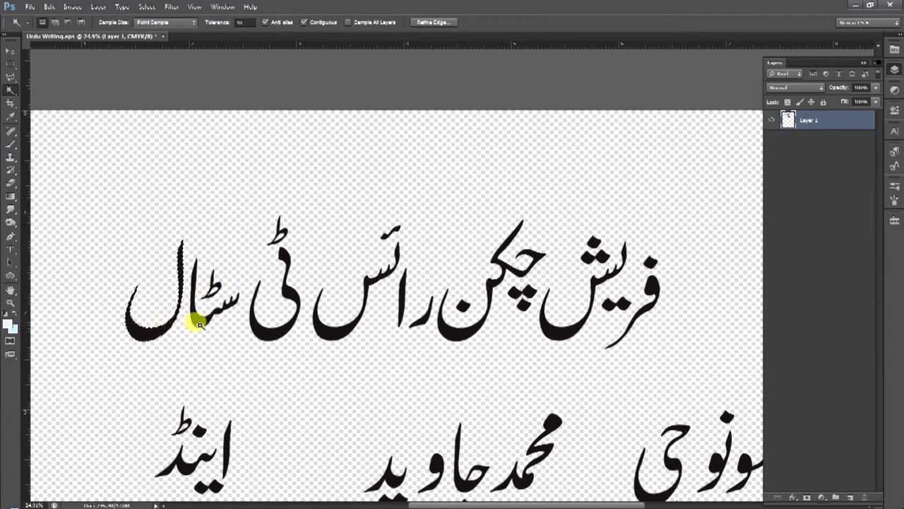
pyautogui.click(263, 323)
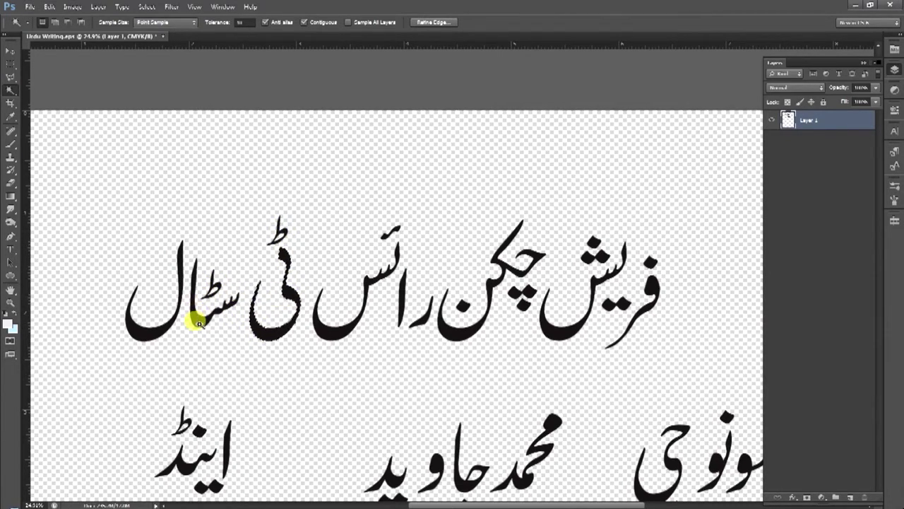
pyautogui.click(55, 22)
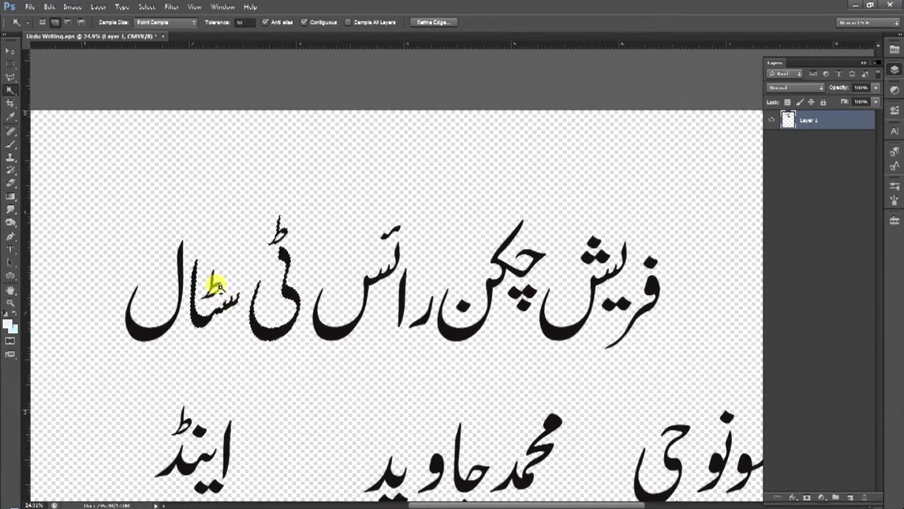
pyautogui.click(157, 326)
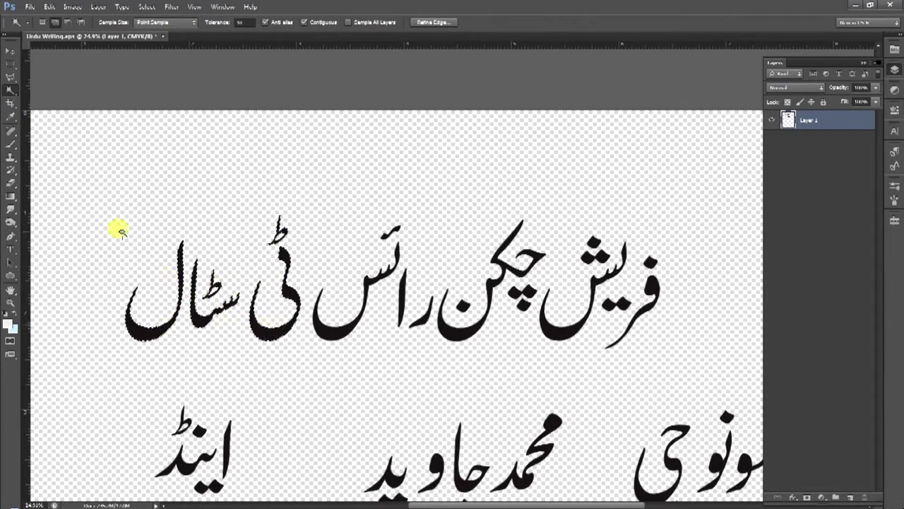
pyautogui.click(10, 51)
pyautogui.moveTo(250, 329); pyautogui.dragTo(260, 284)
pyautogui.hotkey('ctrl', 'z')
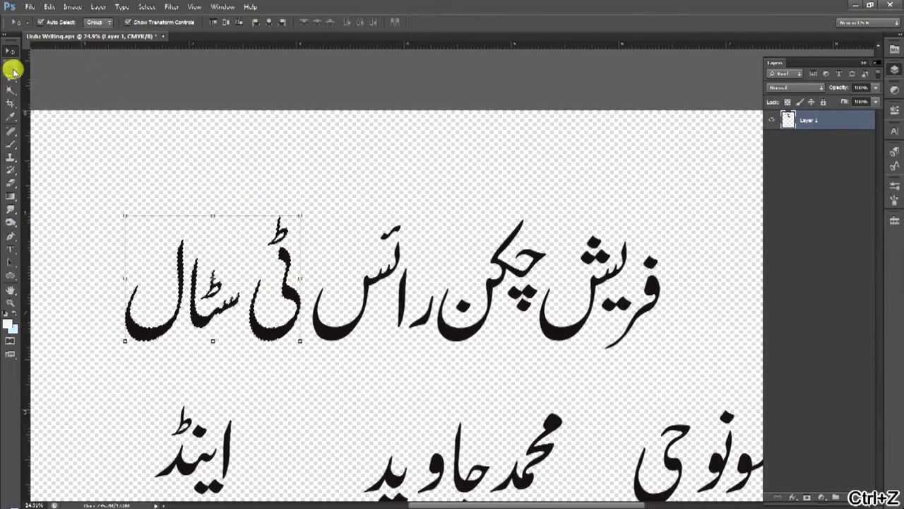
pyautogui.click(9, 90)
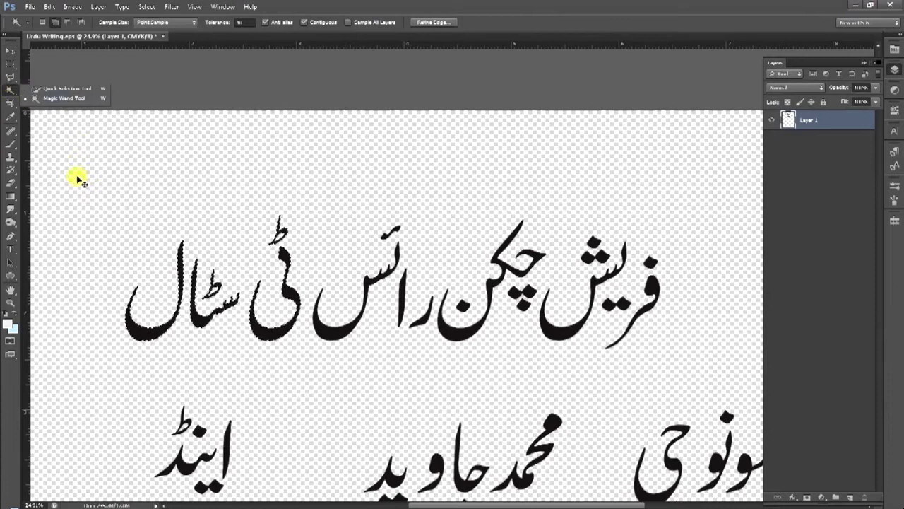
pyautogui.hotkey('ctrl', 'd')
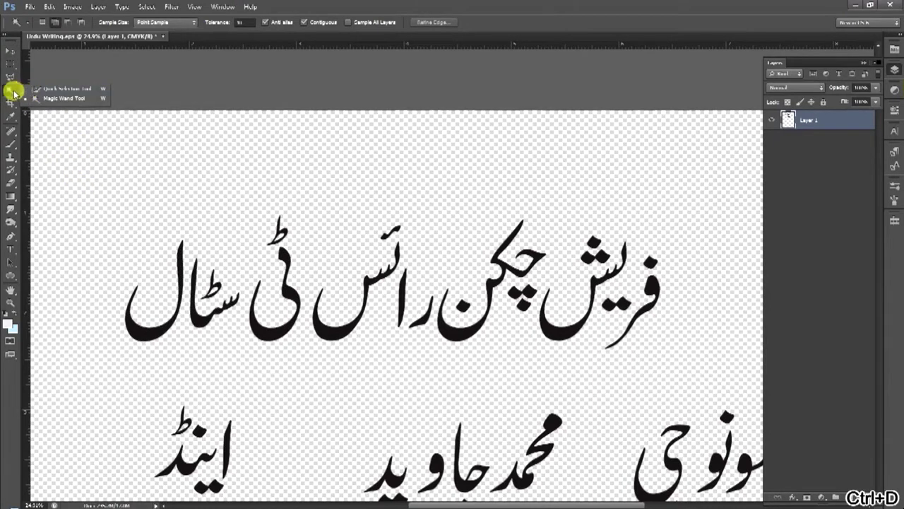
pyautogui.click(44, 22)
pyautogui.click(55, 24)
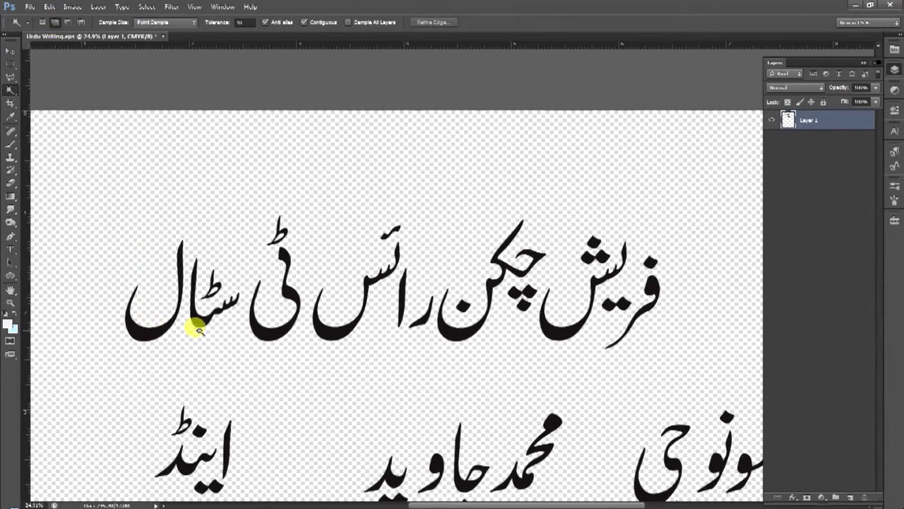
pyautogui.click(157, 327)
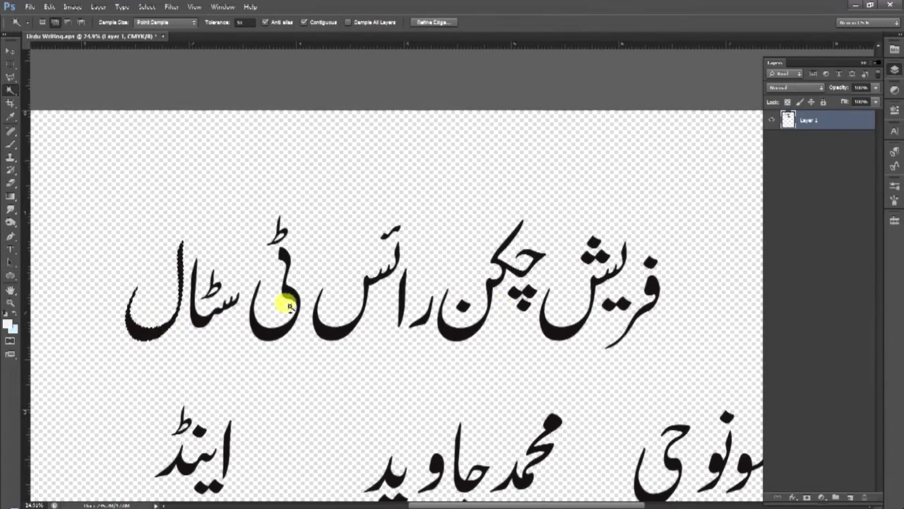
pyautogui.hotkey('ctrl', 'd')
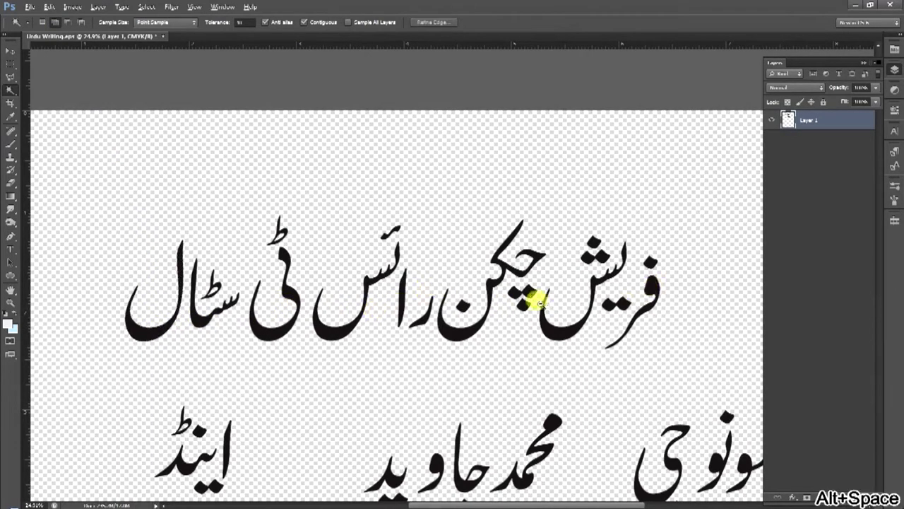
pyautogui.keyDown('alt'); pyautogui.click(513, 305); pyautogui.keyUp('alt')
pyautogui.keyDown('ctrl'); pyautogui.click(520, 298); pyautogui.keyUp('ctrl')
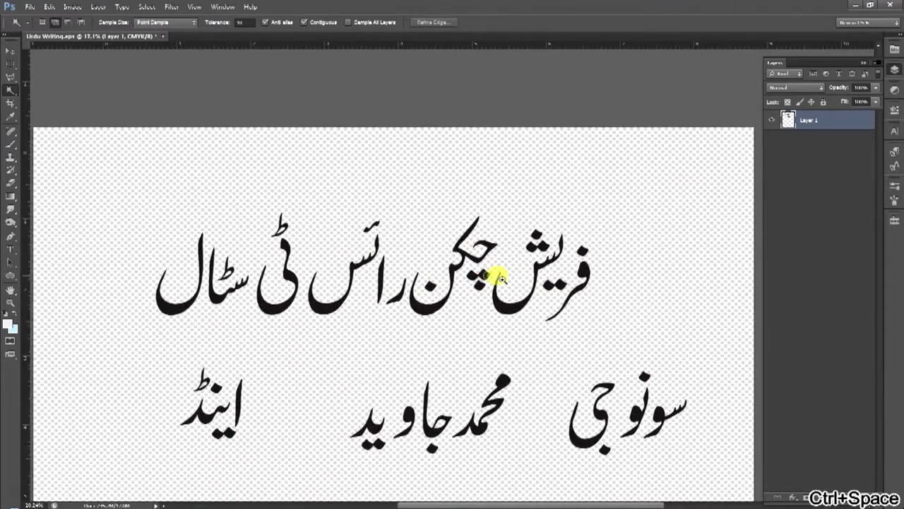
pyautogui.press('m')
pyautogui.moveTo(151, 362); pyautogui.dragTo(246, 424)
pyautogui.press('v')
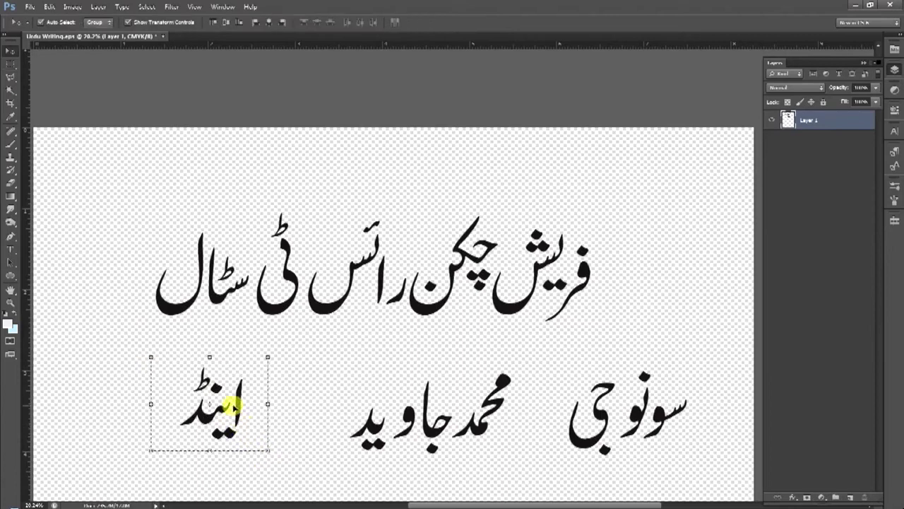
pyautogui.moveTo(265, 357); pyautogui.dragTo(330, 260)
pyautogui.press('Escape')
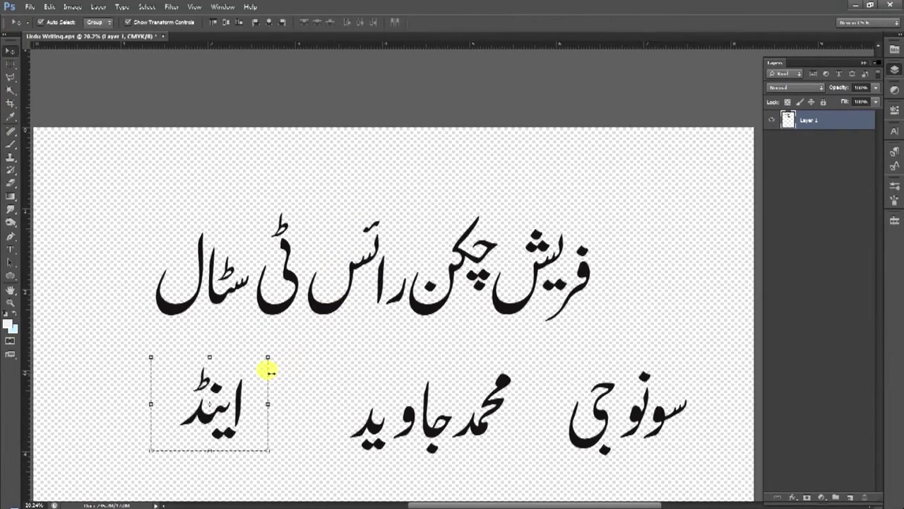
pyautogui.hotkey('ctrl', 'd')
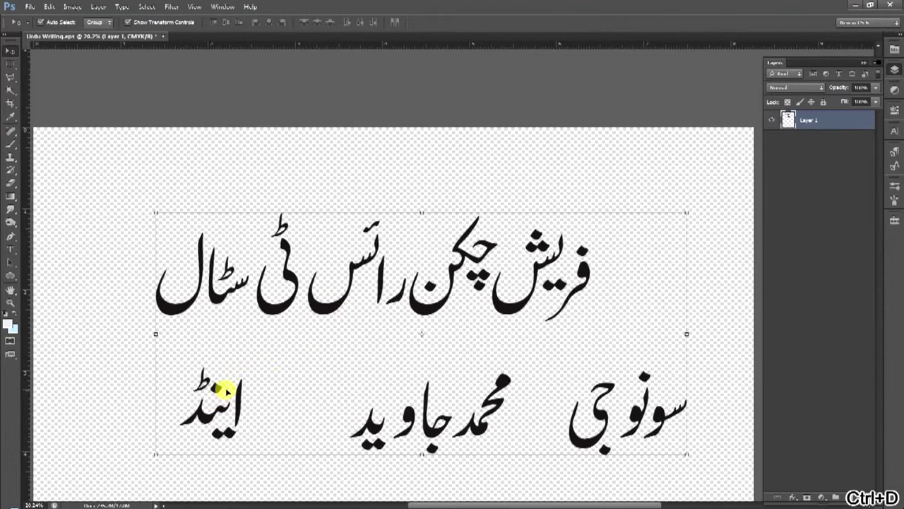
pyautogui.click(10, 65)
# Select the word اینڈ and transform it narrower and taller, then apply
pyautogui.moveTo(152, 357); pyautogui.dragTo(260, 455)
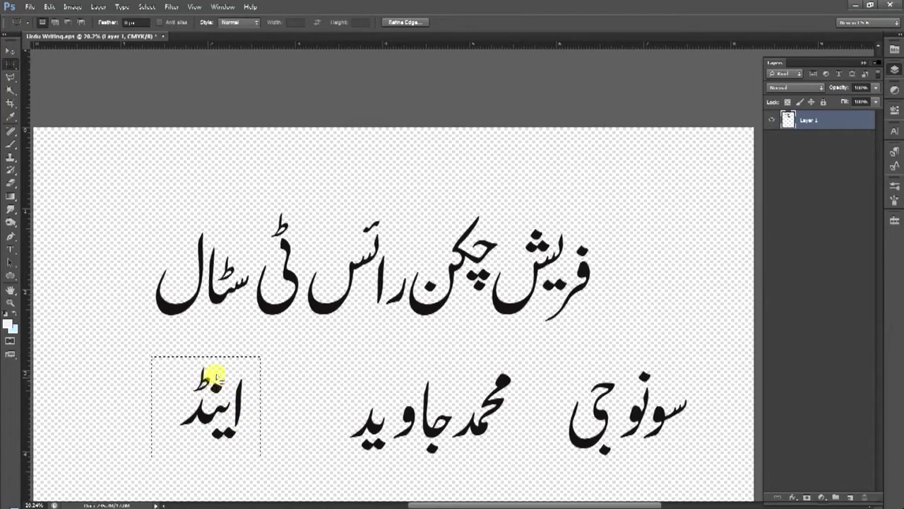
pyautogui.click(10, 51)
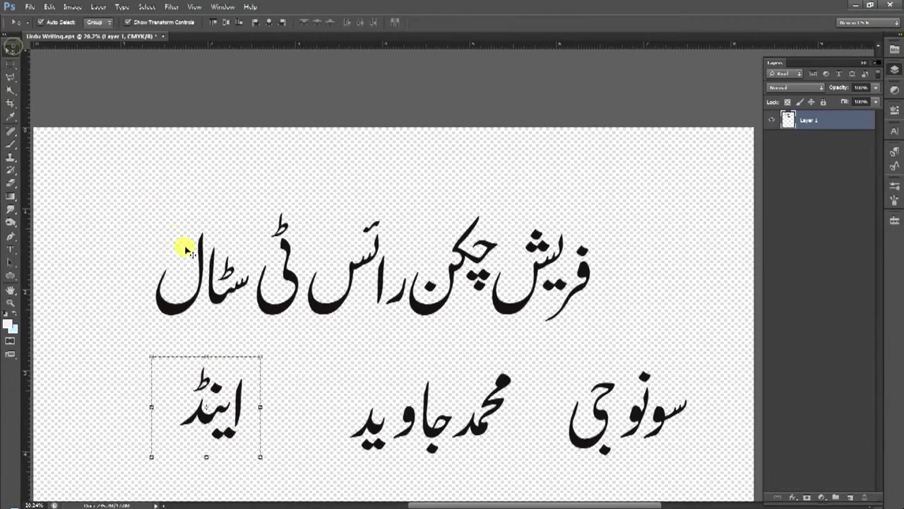
pyautogui.click(256, 355)
pyautogui.moveTo(256, 354); pyautogui.dragTo(261, 380)
pyautogui.moveTo(263, 367); pyautogui.dragTo(263, 357)
pyautogui.press('Return')
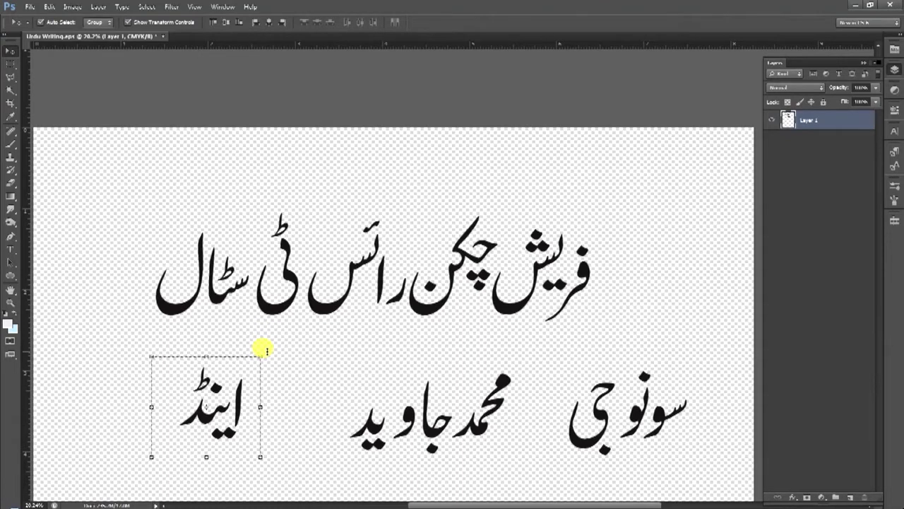
# Try further resizes of the word اینڈ, then undo them all
pyautogui.click(260, 354)
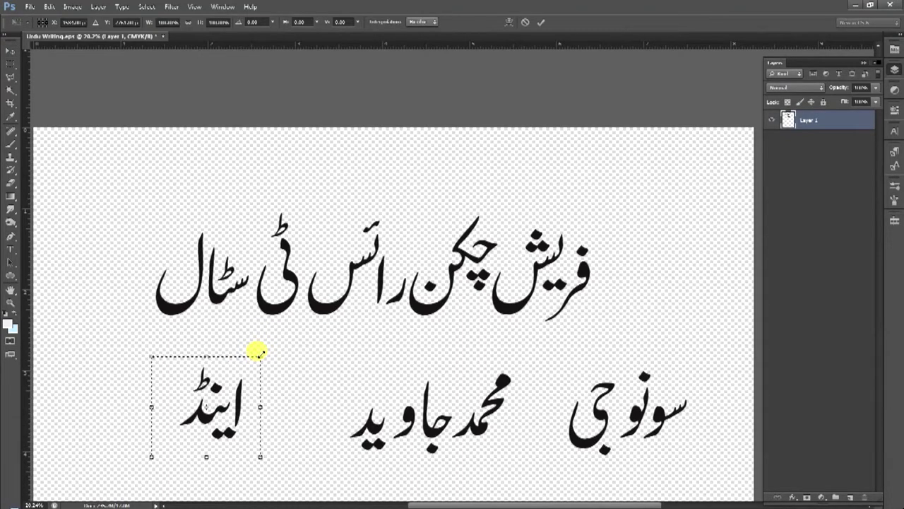
pyautogui.moveTo(256, 354); pyautogui.dragTo(327, 363)
pyautogui.moveTo(292, 327); pyautogui.dragTo(224, 332)
pyautogui.moveTo(260, 370); pyautogui.dragTo(241, 365)
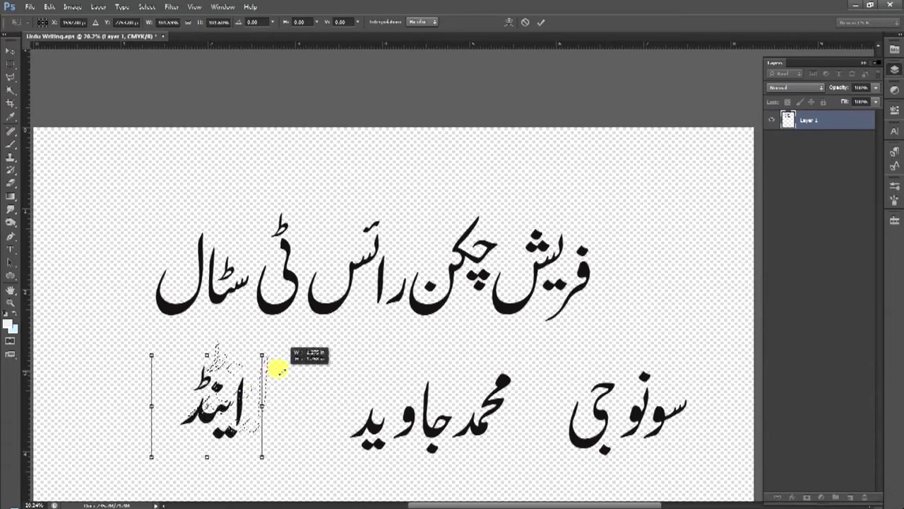
pyautogui.moveTo(260, 356); pyautogui.dragTo(216, 397)
pyautogui.moveTo(242, 367); pyautogui.dragTo(217, 390)
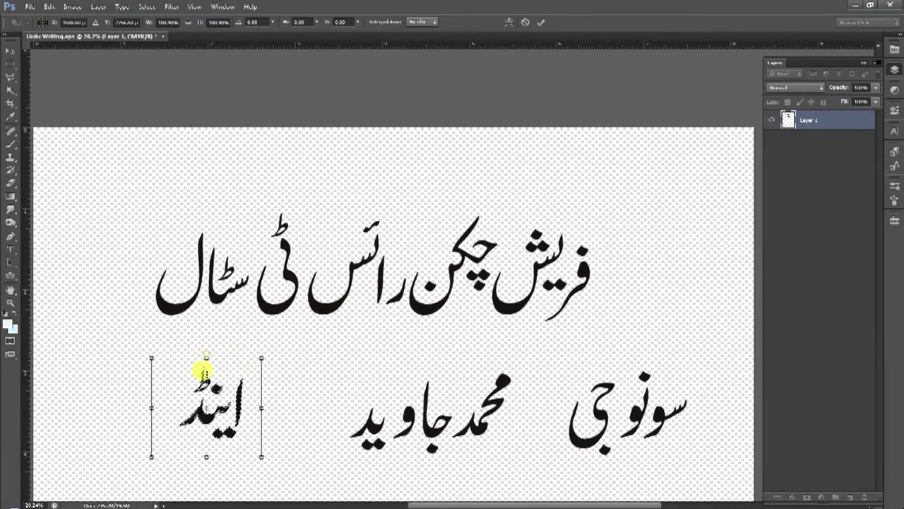
pyautogui.hotkey('ctrl', 'z')
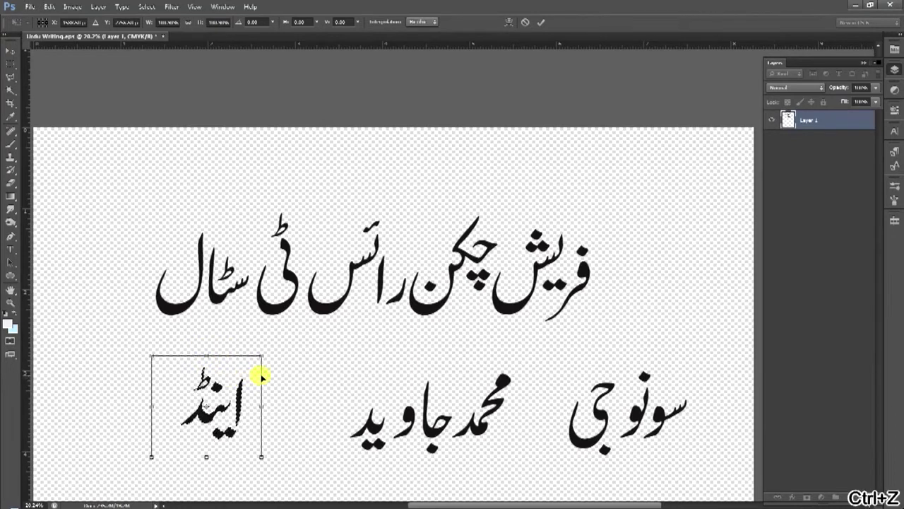
pyautogui.moveTo(259, 355); pyautogui.dragTo(256, 382)
pyautogui.hotkey('ctrl', 'z')
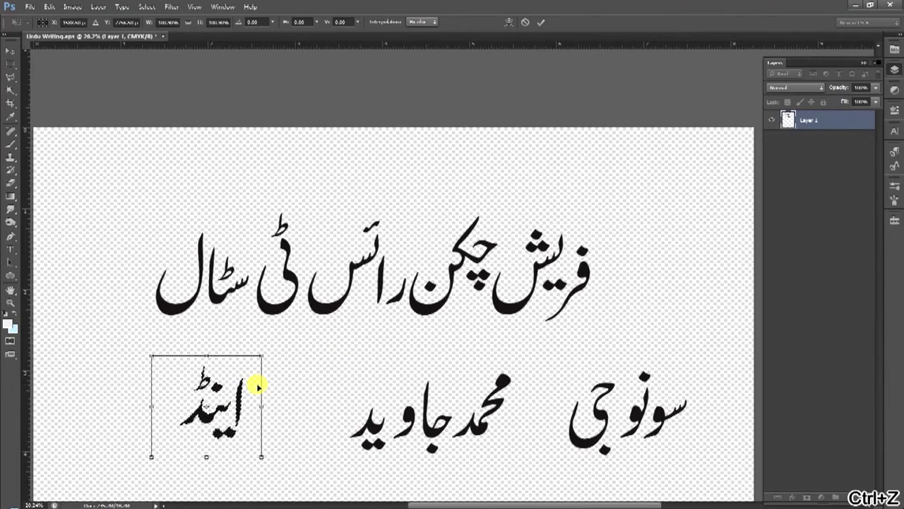
pyautogui.hotkey('ctrl', 'z')
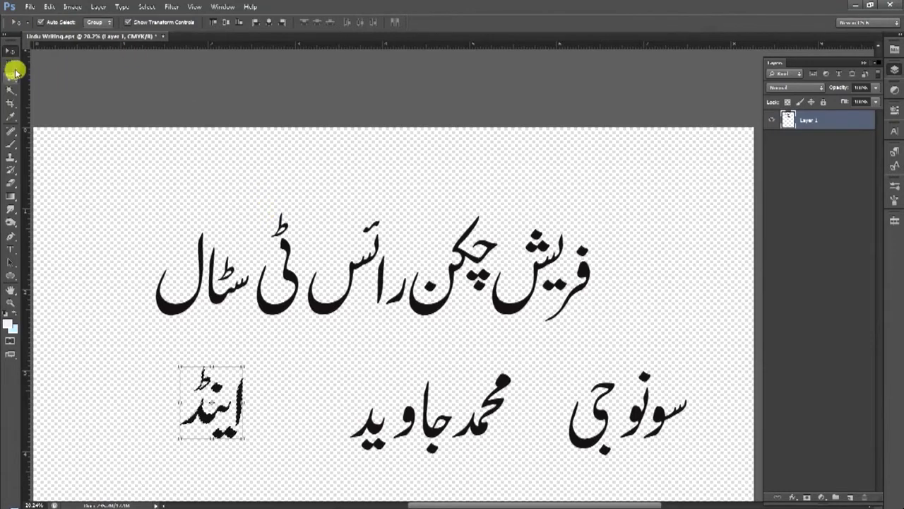
# Cycle through the selection tools, then open Computer from the Windows Start menu
pyautogui.click(10, 89)
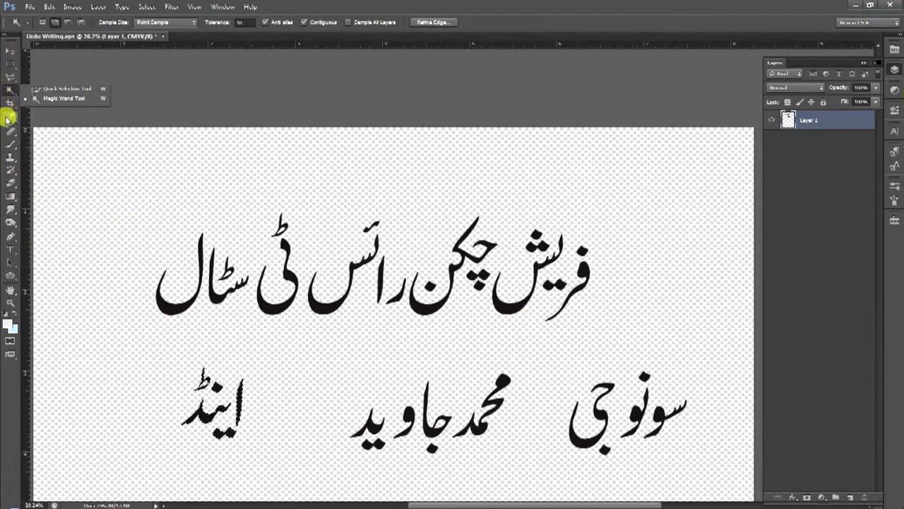
pyautogui.scroll(-2, 67, 221)
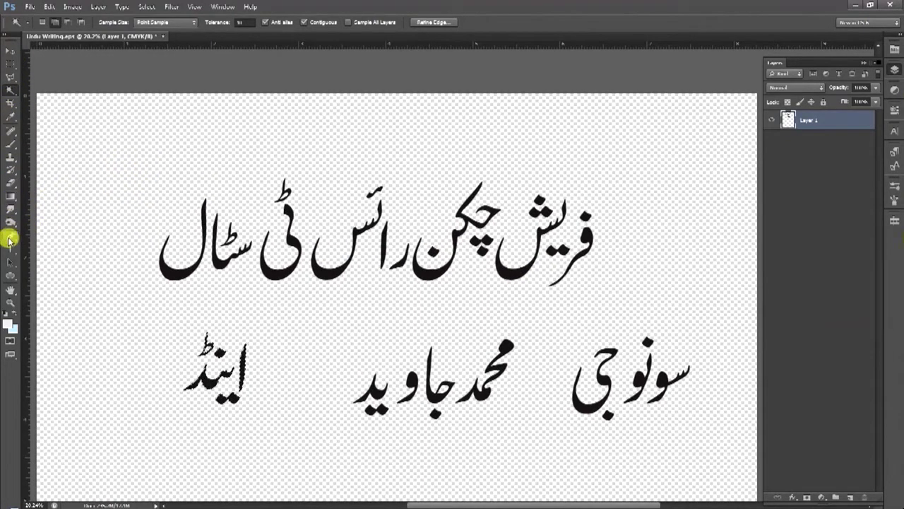
pyautogui.click(11, 93)
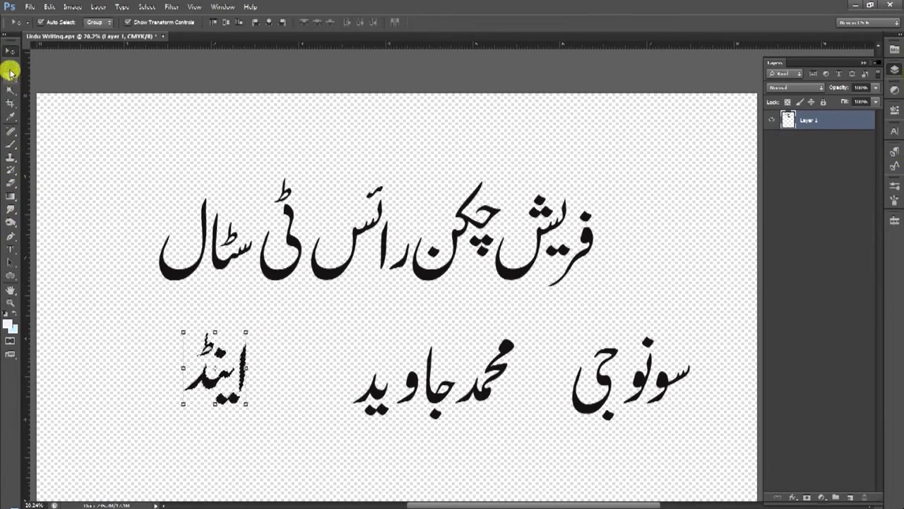
pyautogui.click(12, 65)
pyautogui.click(11, 79)
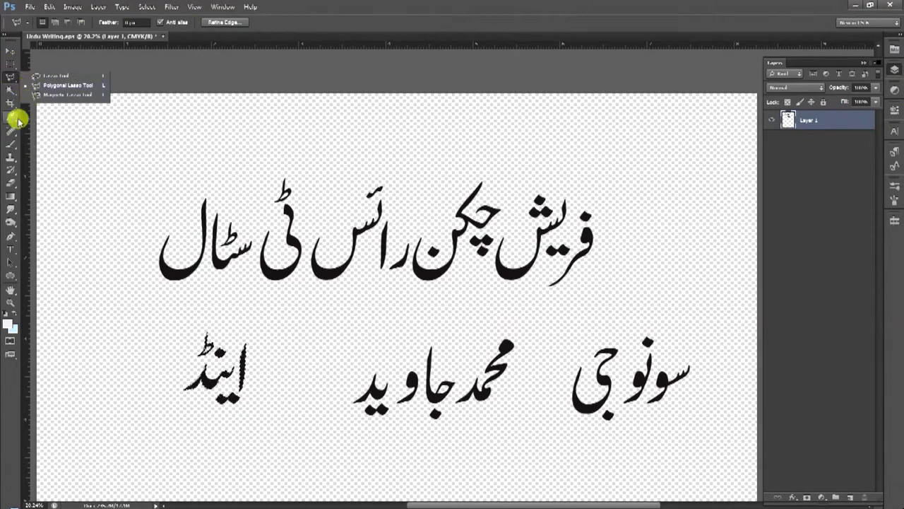
pyautogui.click(7, 502)
pyautogui.click(156, 402)
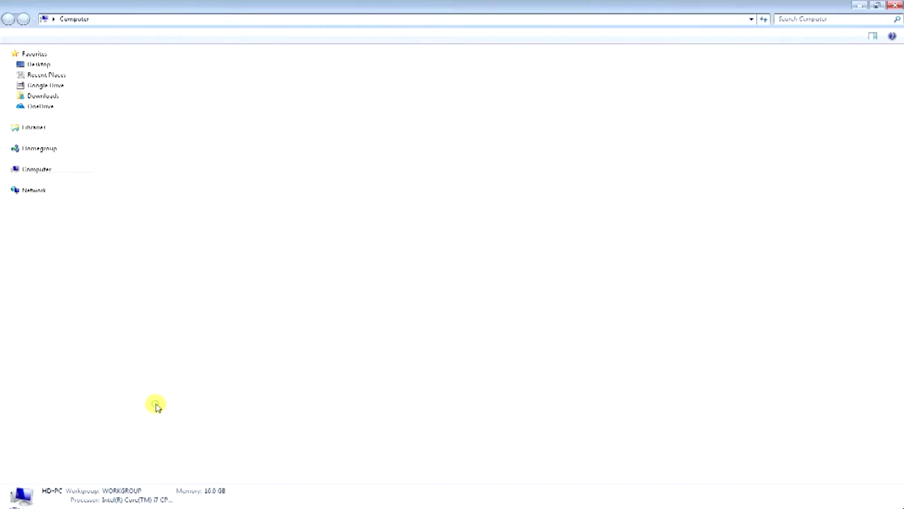
# Drag 2.JPG from the desktop's Fresh Chicken Rice folder into Photoshop as a new document
pyautogui.press('super+d')
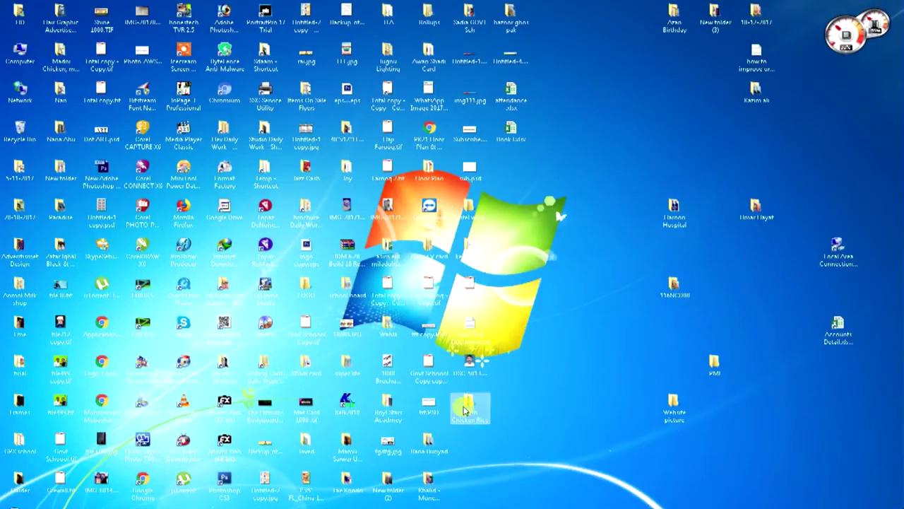
pyautogui.doubleClick(466, 403)
pyautogui.scroll(2, 216, 161)
pyautogui.moveTo(332, 120); pyautogui.dragTo(349, 50)
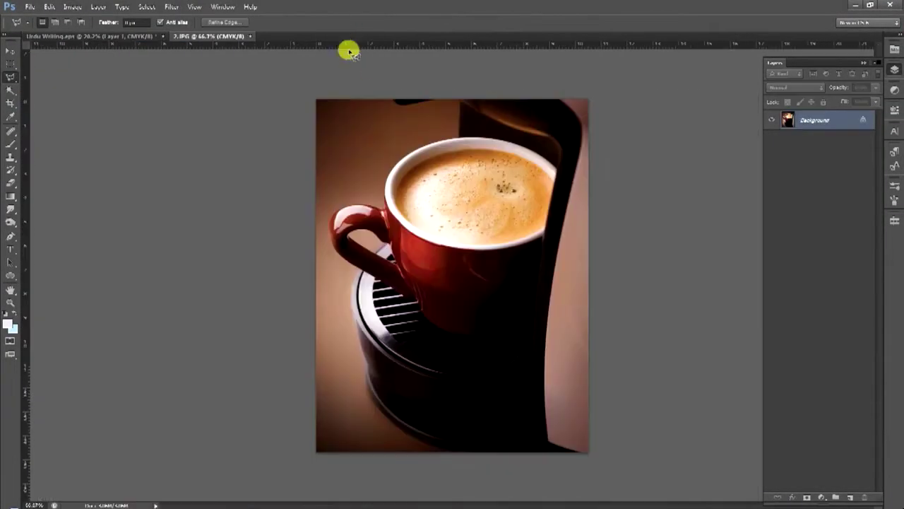
# Return to the 2.JPG coffee photo and switch to the Magic Wand tool
pyautogui.click(78, 35)
pyautogui.click(185, 37)
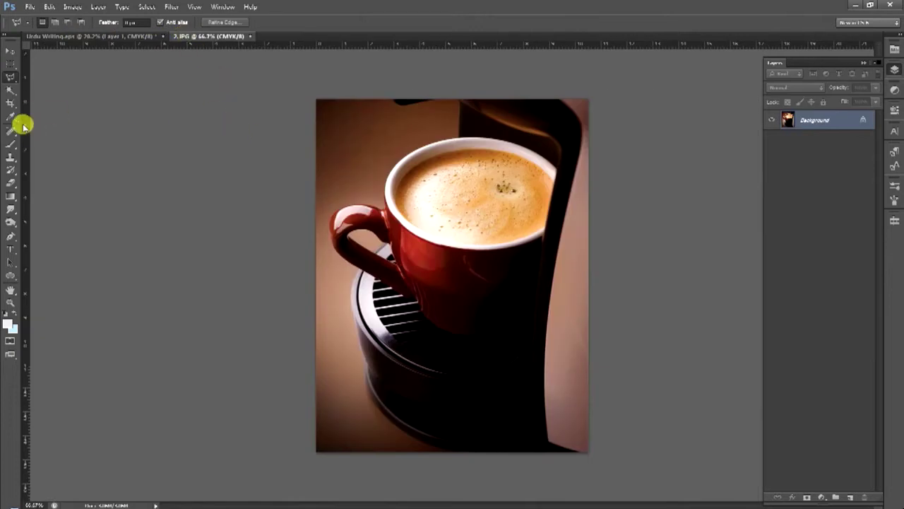
pyautogui.moveTo(16, 78); pyautogui.dragTo(40, 85)
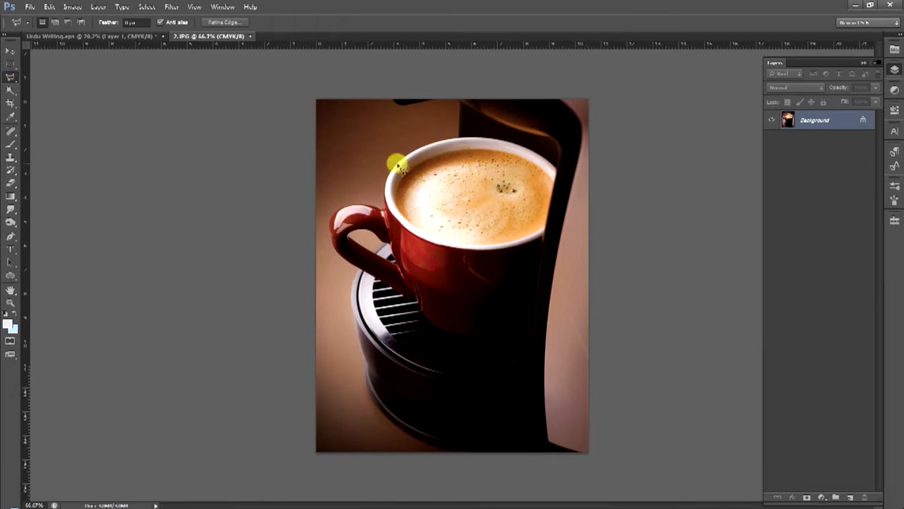
pyautogui.click(12, 92)
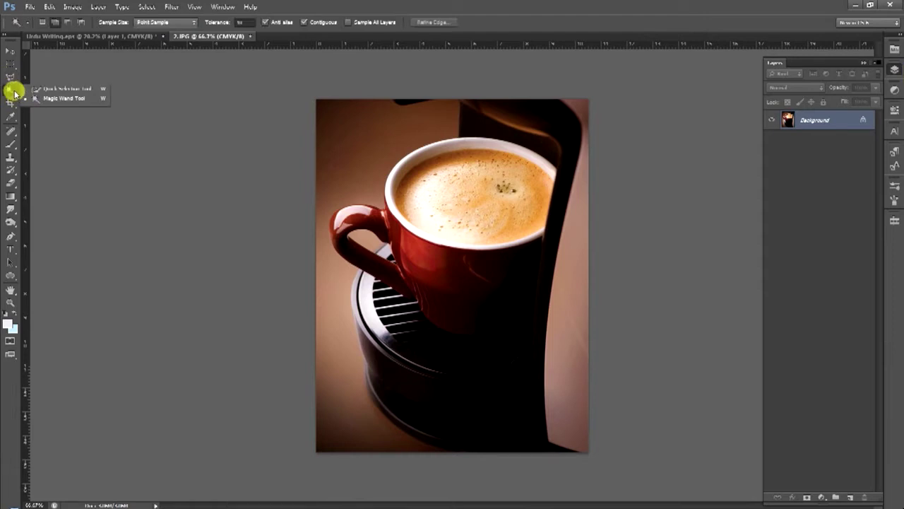
pyautogui.click(54, 97)
# At tolerance 40, add the brown background areas left of the cup and machine base
pyautogui.click(381, 141)
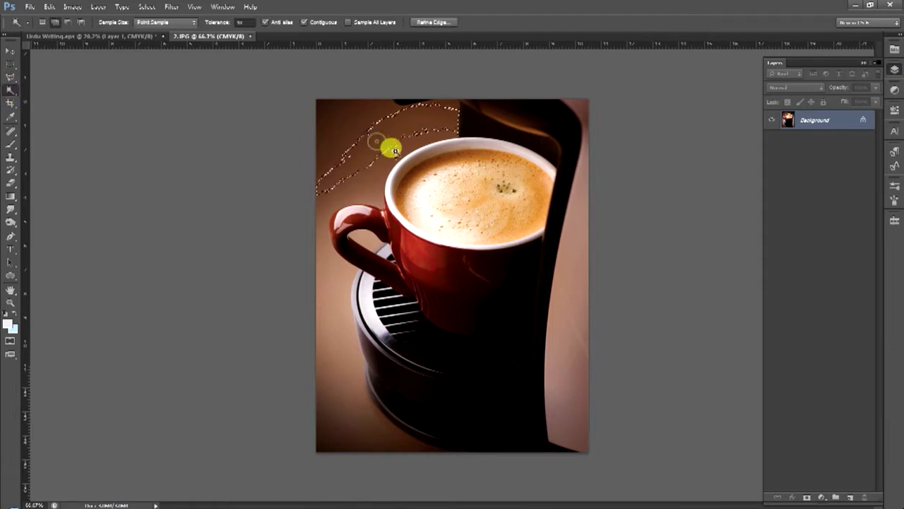
pyautogui.keyDown('shift'); pyautogui.click(373, 200); pyautogui.keyUp('shift')
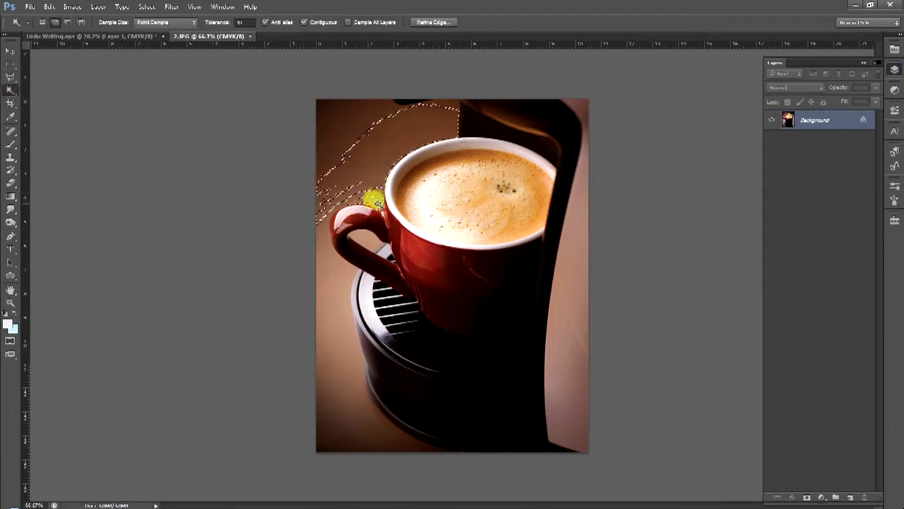
pyautogui.doubleClick(240, 21)
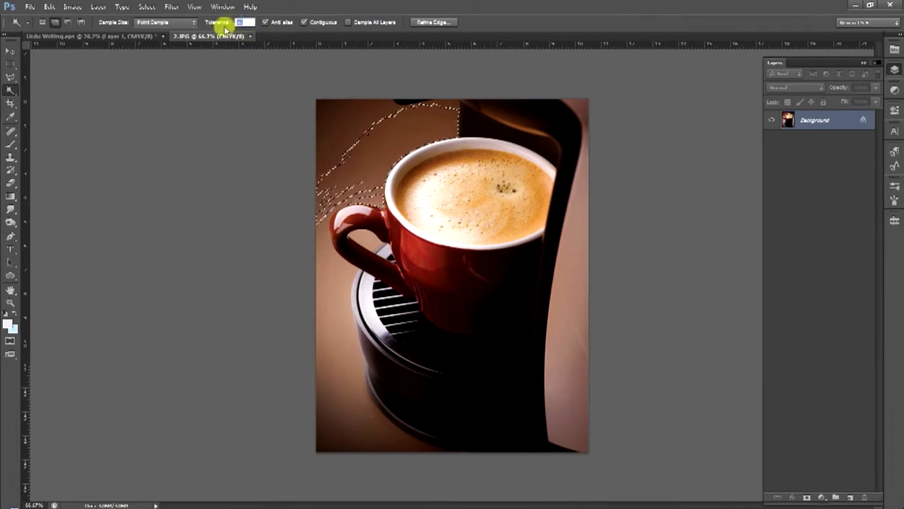
pyautogui.write('40')
pyautogui.keyDown('shift'); pyautogui.click(332, 118); pyautogui.keyUp('shift')
pyautogui.keyDown('shift'); pyautogui.click(327, 107); pyautogui.keyUp('shift')
pyautogui.keyDown('shift'); pyautogui.click(373, 195); pyautogui.keyUp('shift')
pyautogui.keyDown('shift'); pyautogui.click(327, 260); pyautogui.keyUp('shift')
pyautogui.keyDown('shift'); pyautogui.click(351, 415); pyautogui.keyUp('shift')
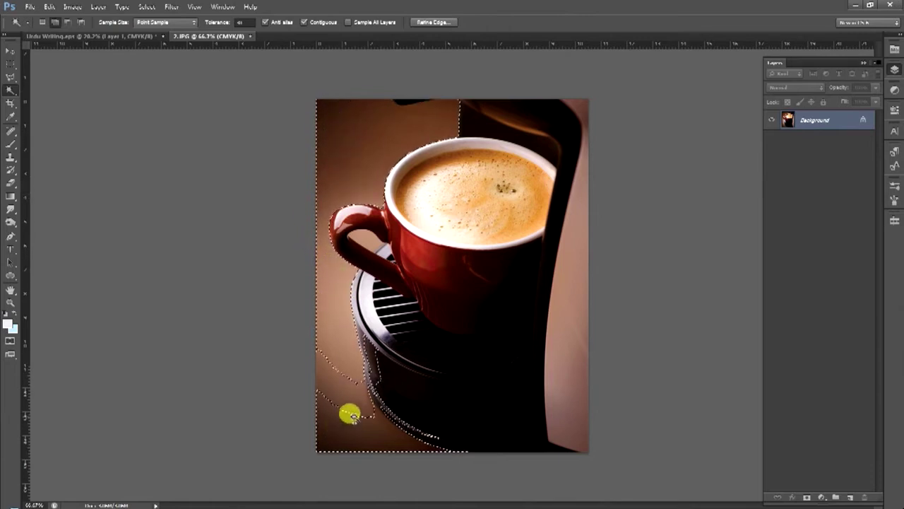
pyautogui.keyDown('shift'); pyautogui.click(348, 376); pyautogui.keyUp('shift')
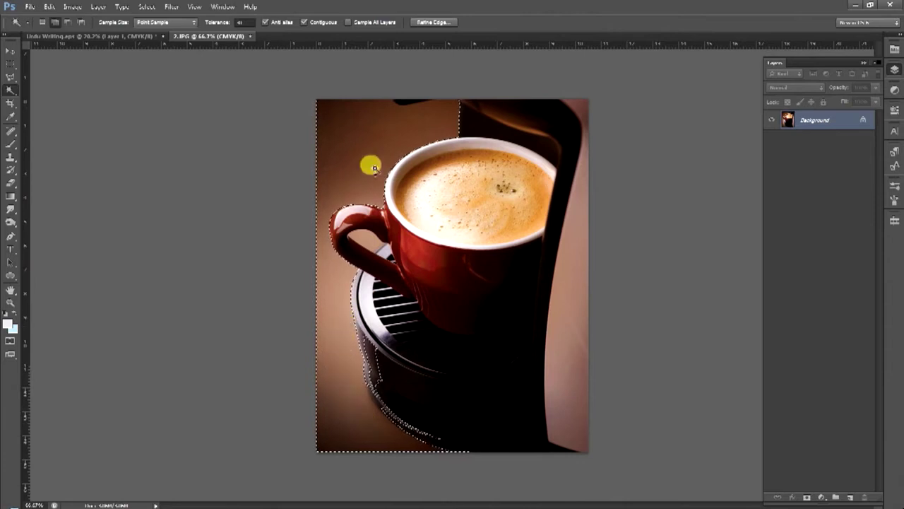
pyautogui.hotkey('ctrl', 'space')
# Zoom in on the machine base's edge and step back four stray selection additions
pyautogui.moveTo(421, 409); pyautogui.dragTo(398, 313)
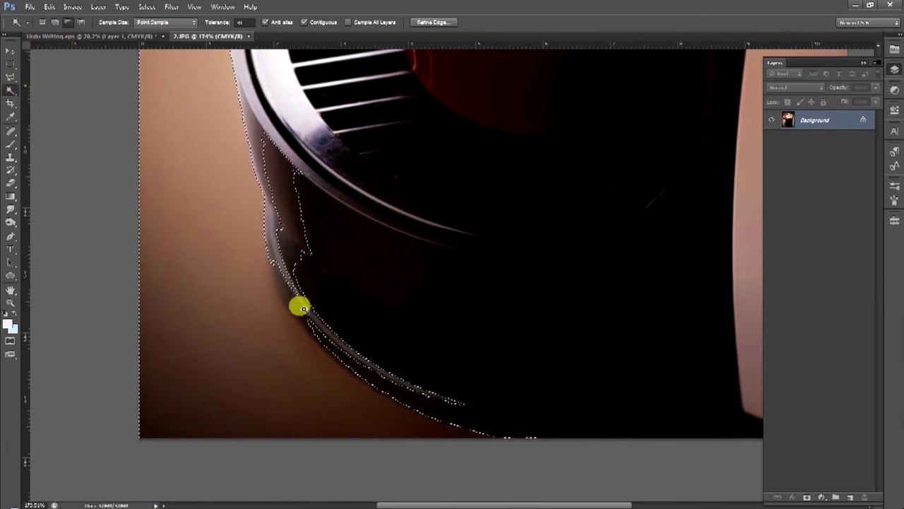
pyautogui.hotkey('ctrl', 'space')
pyautogui.moveTo(291, 298); pyautogui.dragTo(312, 307)
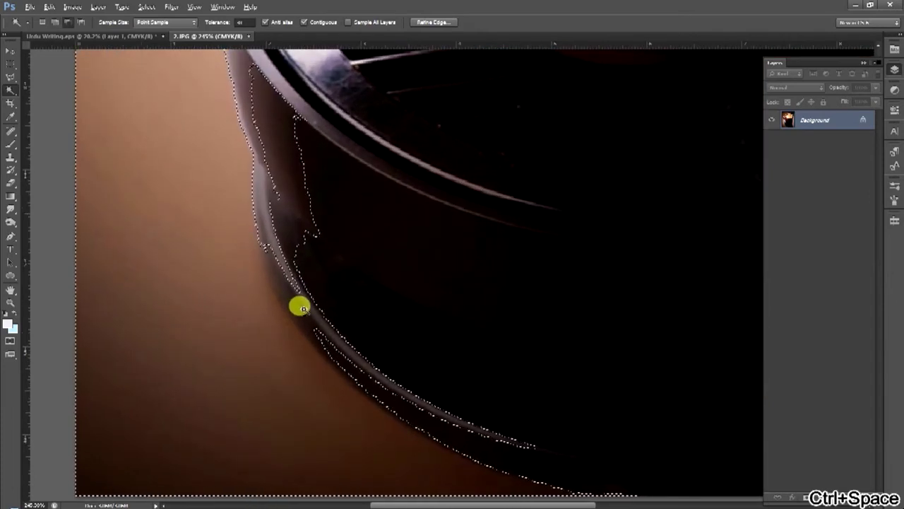
pyautogui.press('alt')
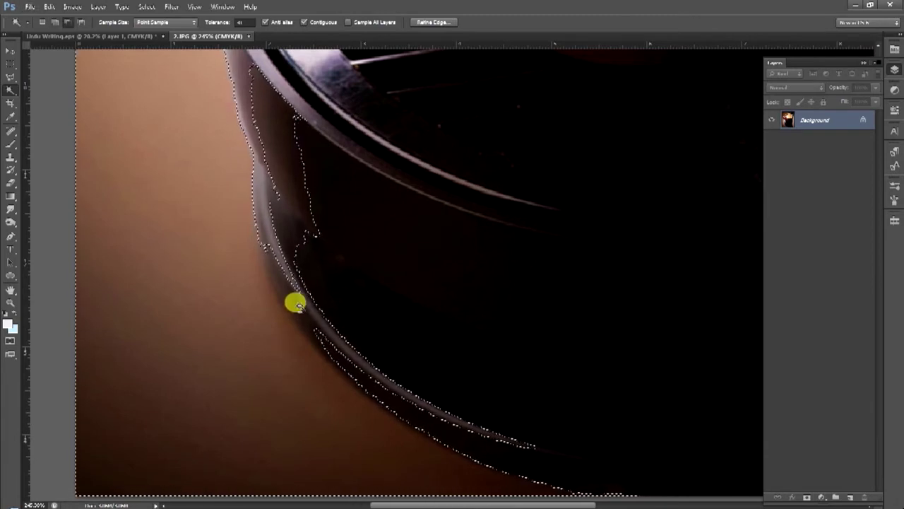
pyautogui.hotkey('ctrl', 'alt', 'z')
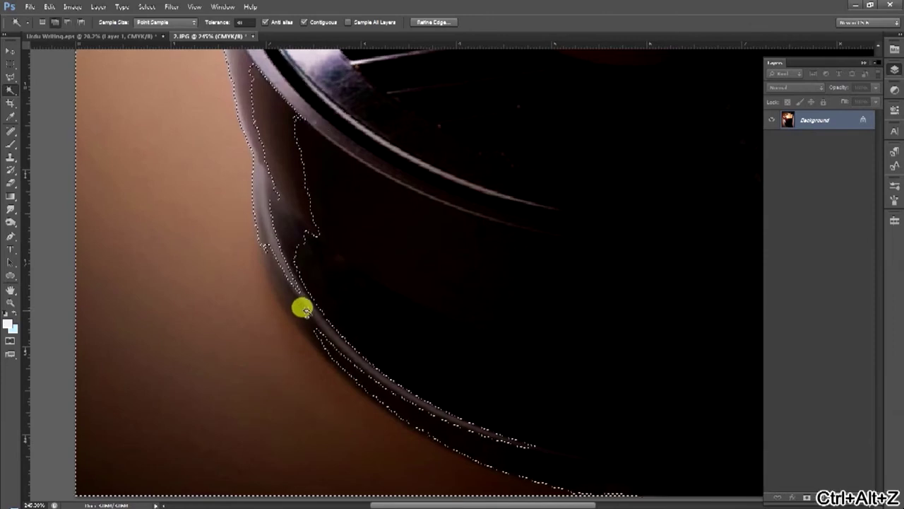
pyautogui.hotkey('ctrl', 'alt', 'z')
pyautogui.hotkey('alt', 'space')
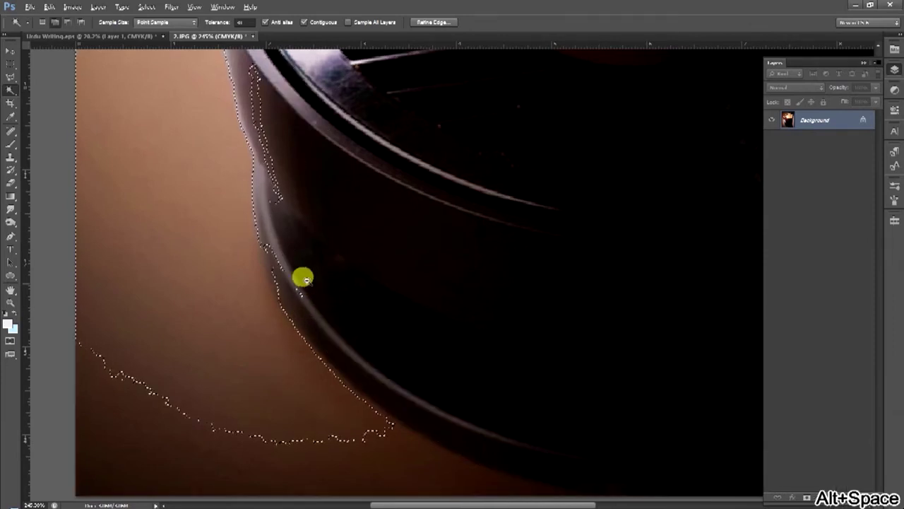
pyautogui.moveTo(306, 279); pyautogui.dragTo(273, 255)
pyautogui.hotkey('ctrl', 'alt', 'z')
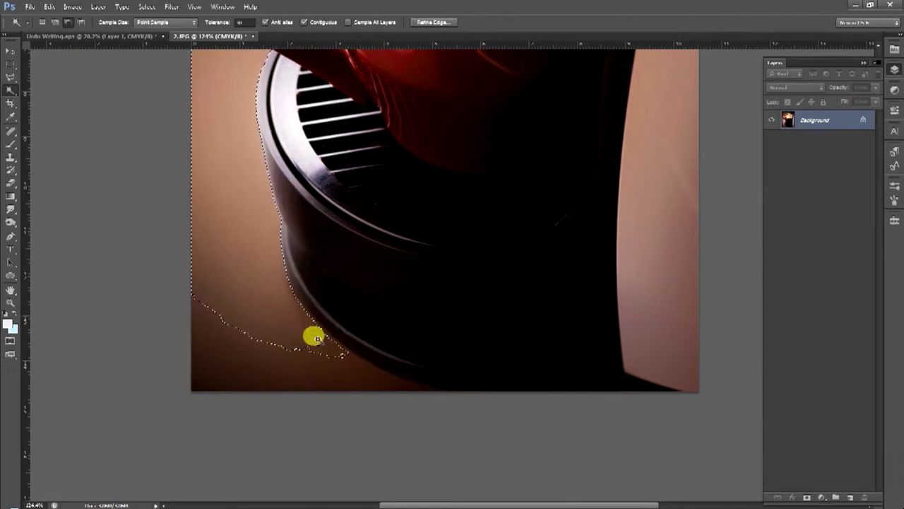
pyautogui.hotkey('ctrl', 'alt', 'z')
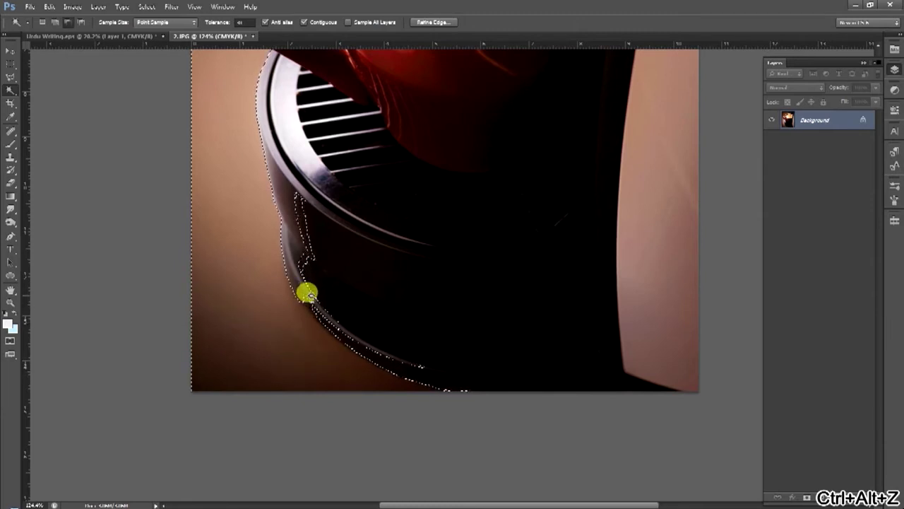
# Reset the Magic Wand tolerance to 10
pyautogui.click(243, 22)
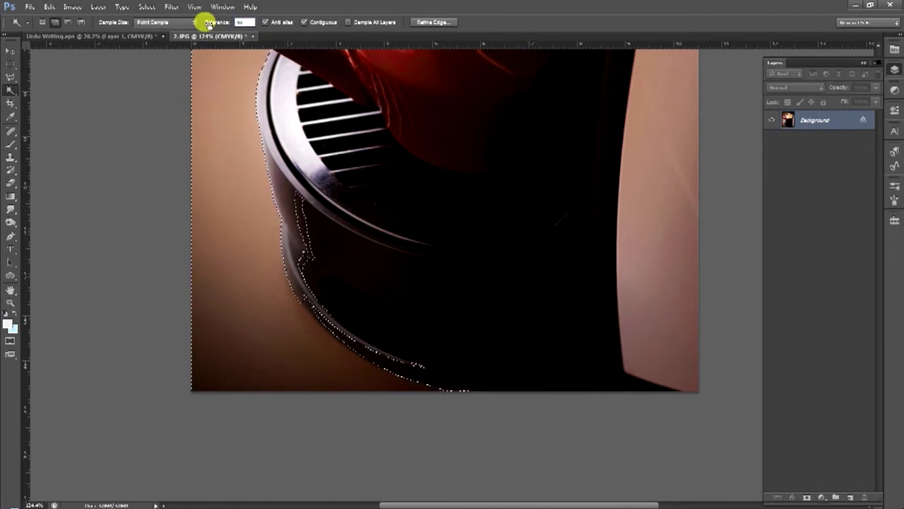
pyautogui.press('Return')
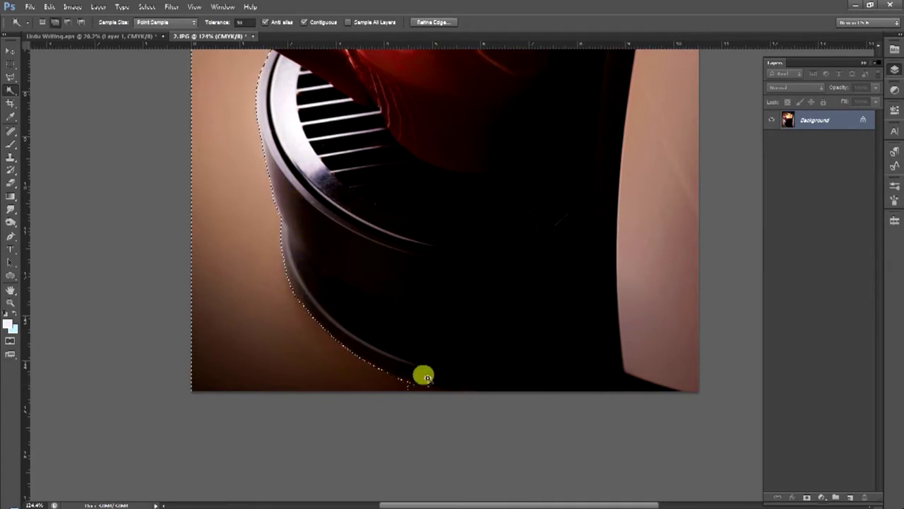
pyautogui.click(11, 76)
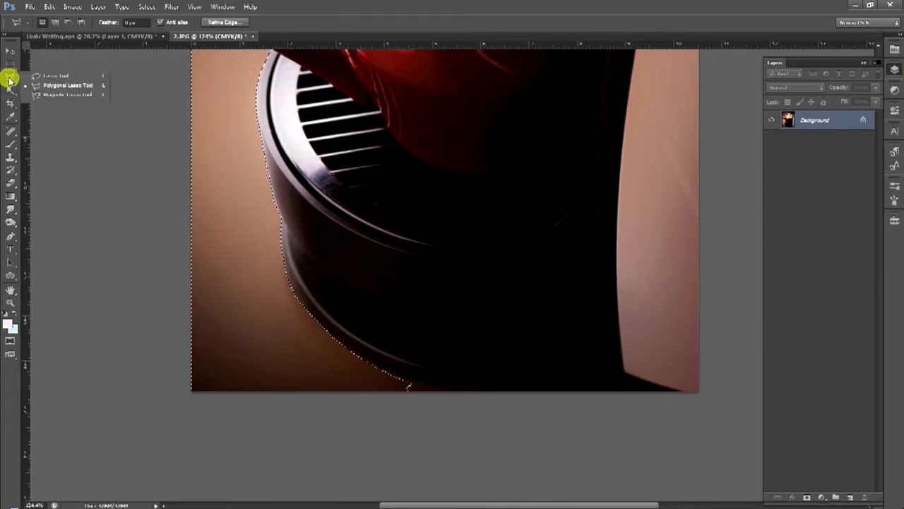
# Zoom to the base's lower edge, choose the Polygonal Lasso, and restore the dropped selection
pyautogui.hotkey('ctrl', 'space')
pyautogui.keyDown('ctrl'); pyautogui.click(408, 355); pyautogui.keyUp('ctrl')
pyautogui.moveTo(420, 355); pyautogui.dragTo(313, 248)
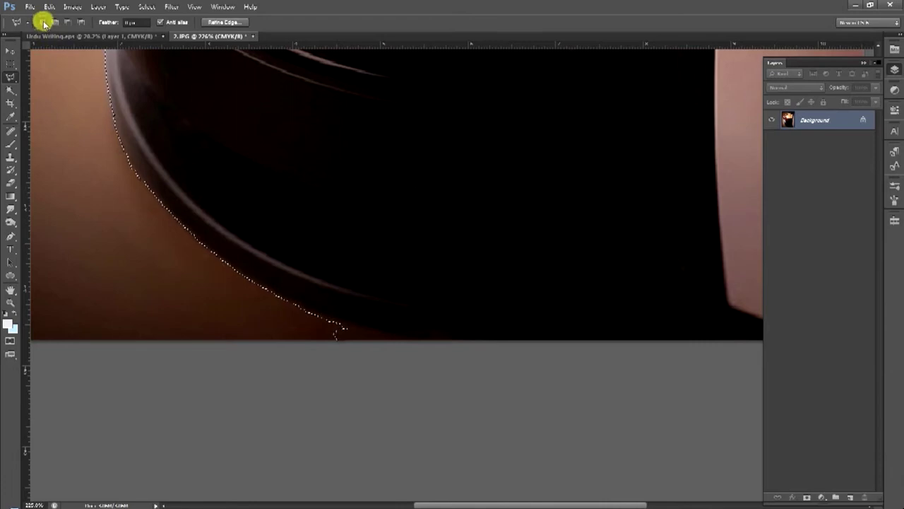
pyautogui.click(10, 62)
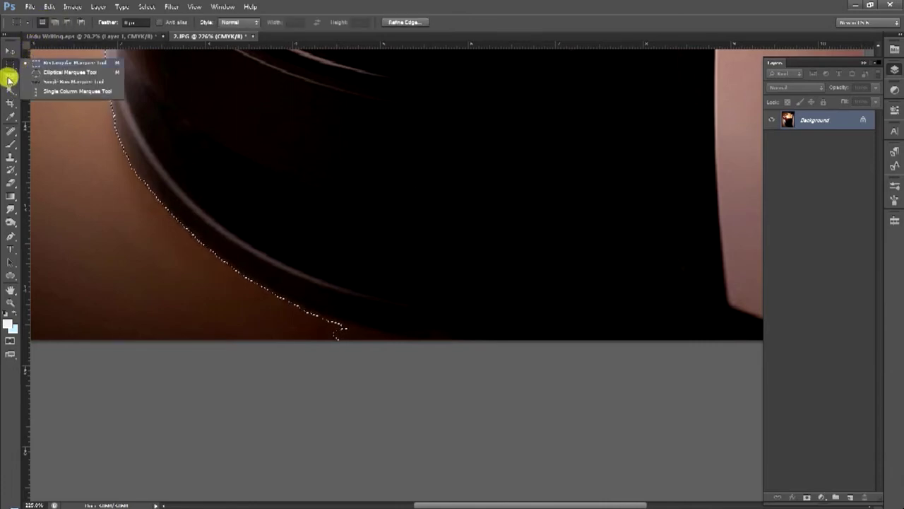
pyautogui.click(10, 78)
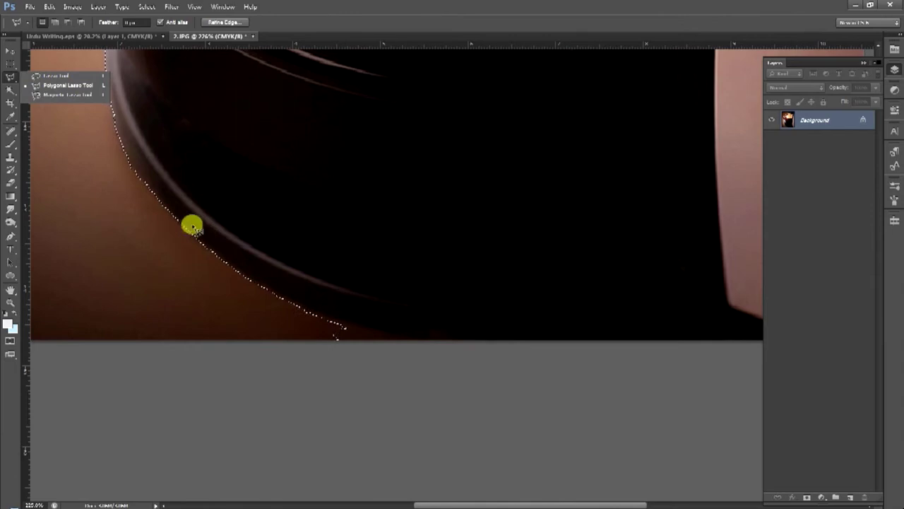
pyautogui.click(167, 248)
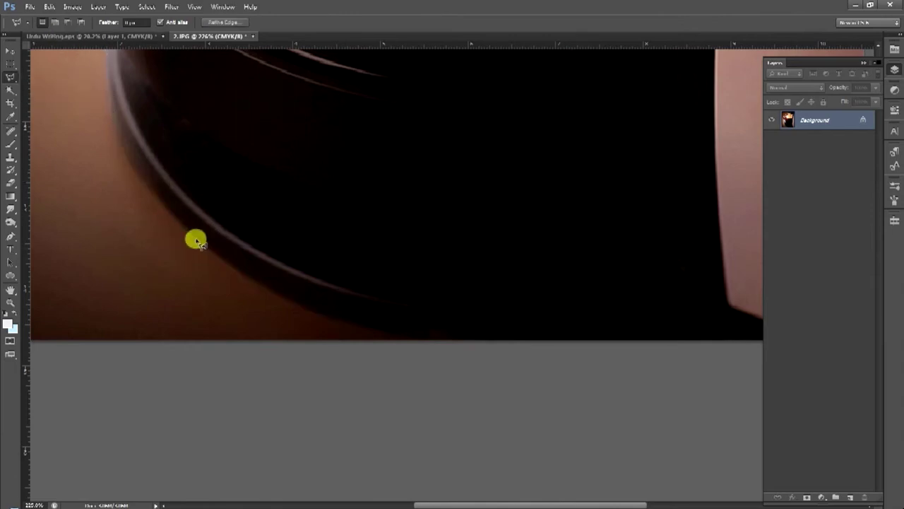
pyautogui.hotkey('ctrl', 'z')
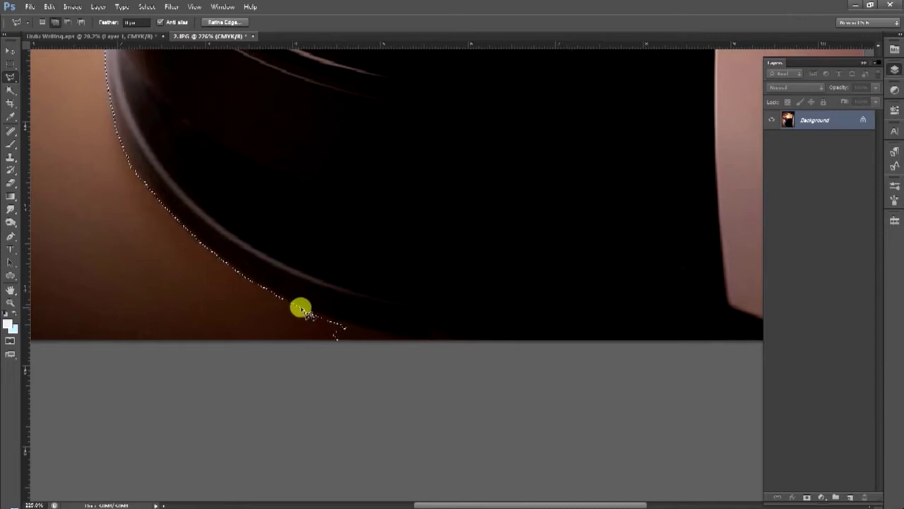
# Add the brown corner beneath the machine base with a polygonal outline
pyautogui.click(353, 325)
pyautogui.click(394, 337)
pyautogui.click(424, 344)
pyautogui.click(416, 386)
pyautogui.click(269, 386)
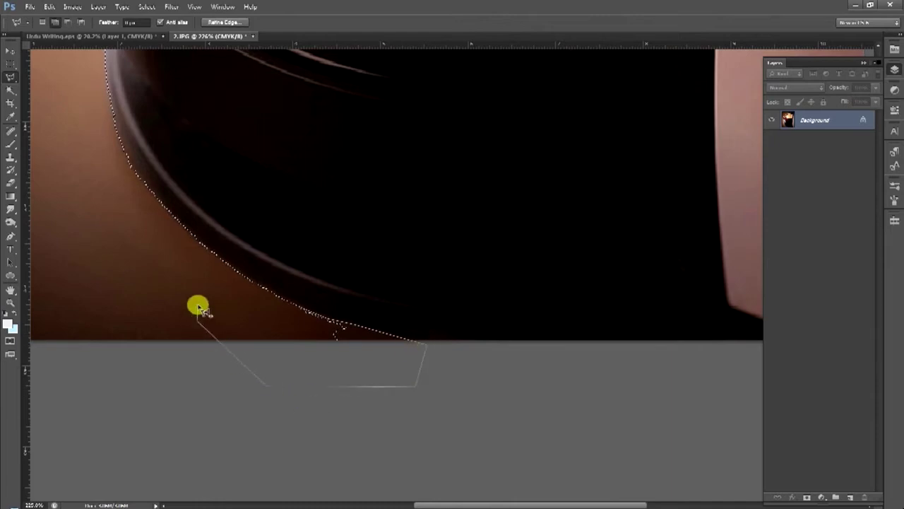
pyautogui.doubleClick(200, 309)
pyautogui.hotkey('ctrl', '0')
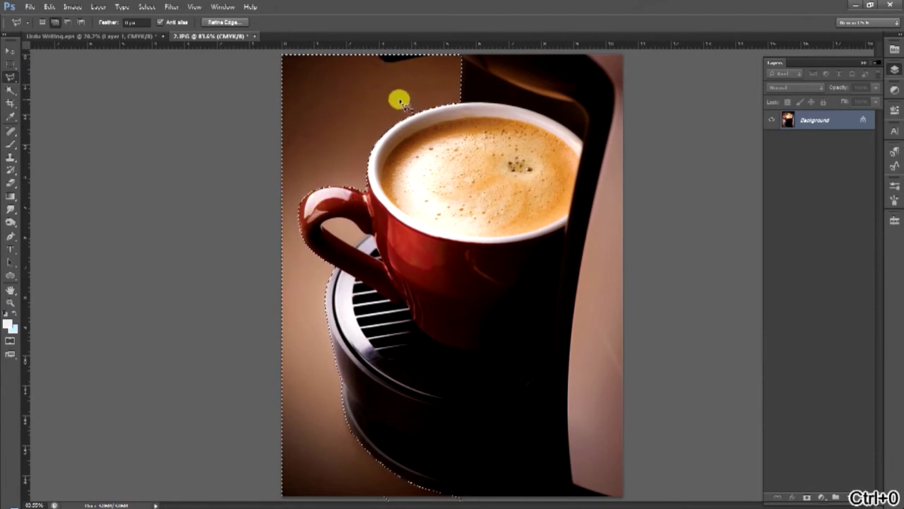
# Trace the selection along the cup handle's inner edge, zoomed to 400% around the handle
pyautogui.moveTo(317, 285); pyautogui.dragTo(266, 244)
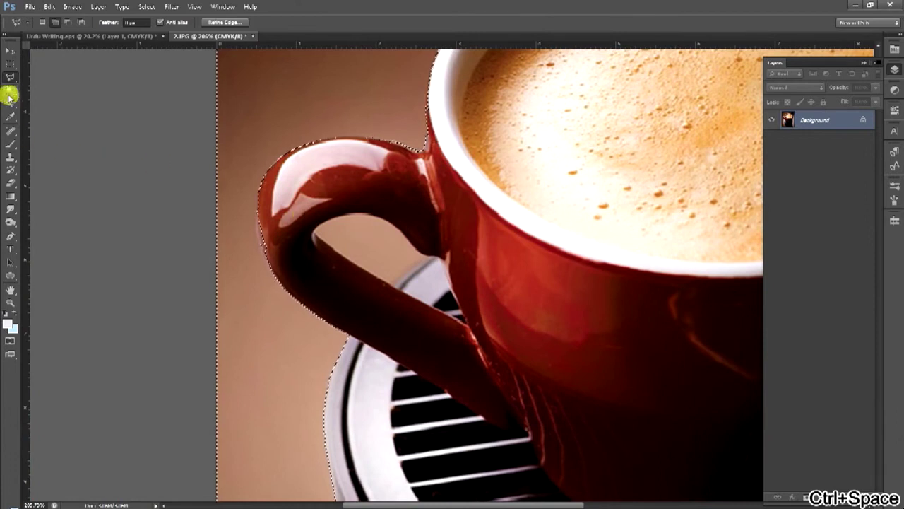
pyautogui.moveTo(346, 230); pyautogui.dragTo(375, 232)
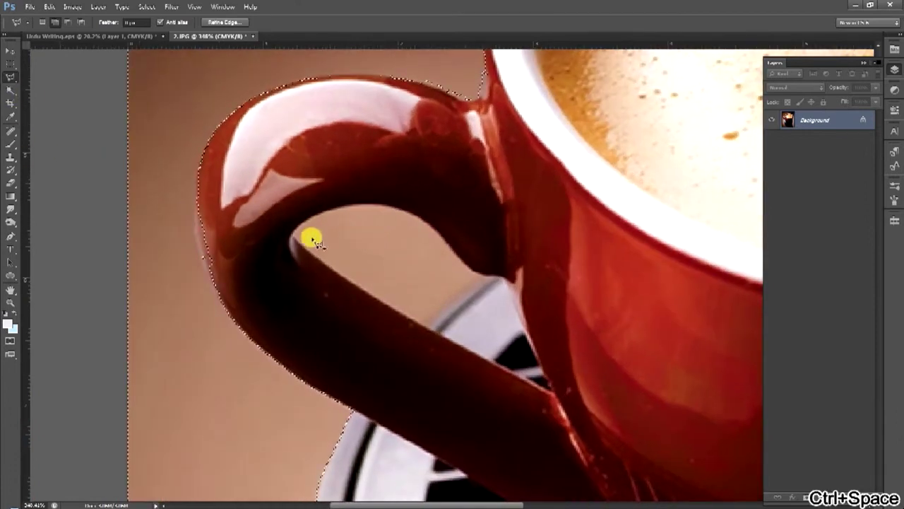
pyautogui.moveTo(292, 226); pyautogui.dragTo(273, 238)
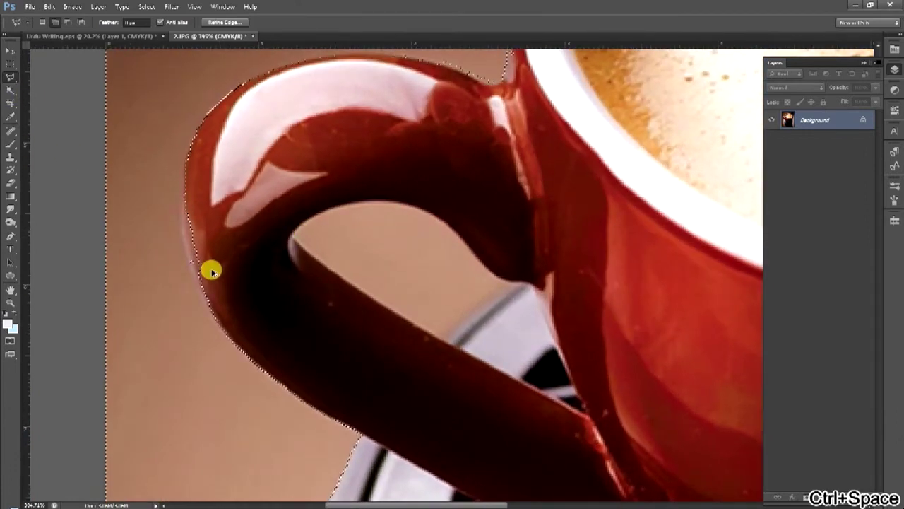
pyautogui.hotkey('ctrl', 'alt', 'z')
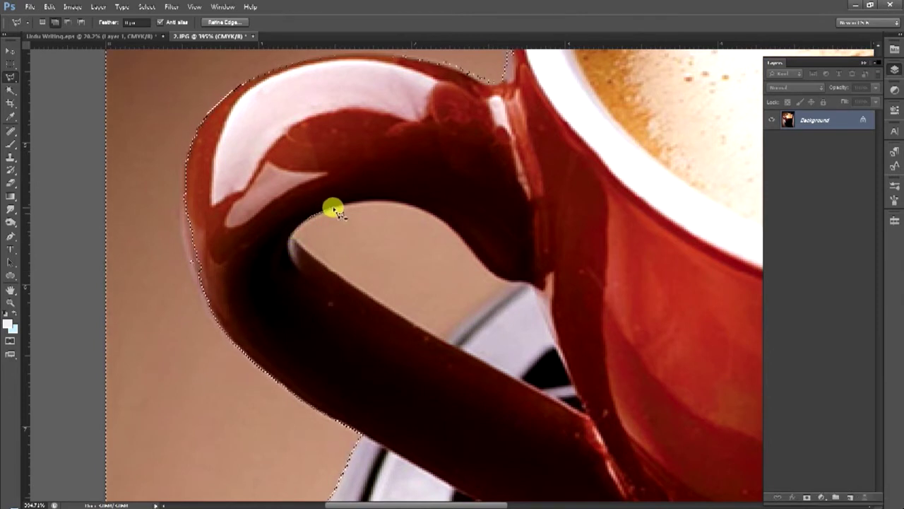
pyautogui.moveTo(357, 205); pyautogui.dragTo(416, 208)
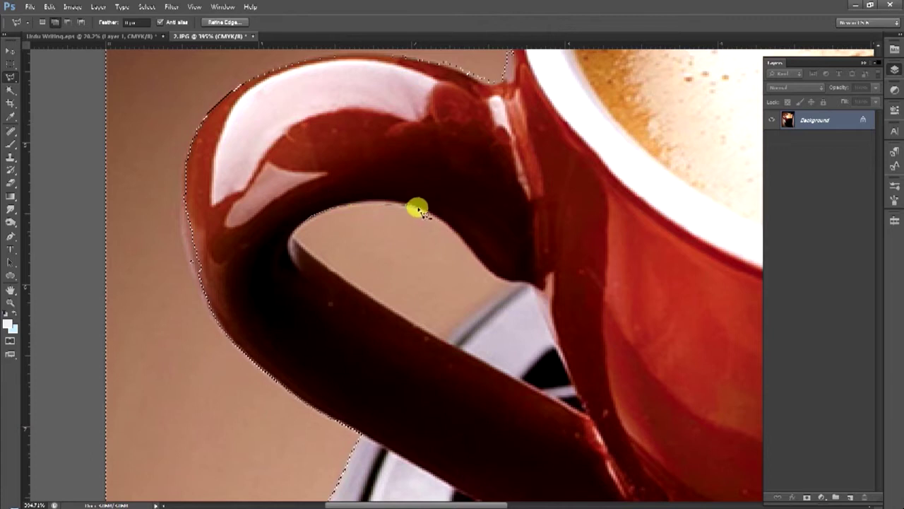
pyautogui.hotkey('ctrl', 'space')
pyautogui.moveTo(456, 236); pyautogui.dragTo(446, 256)
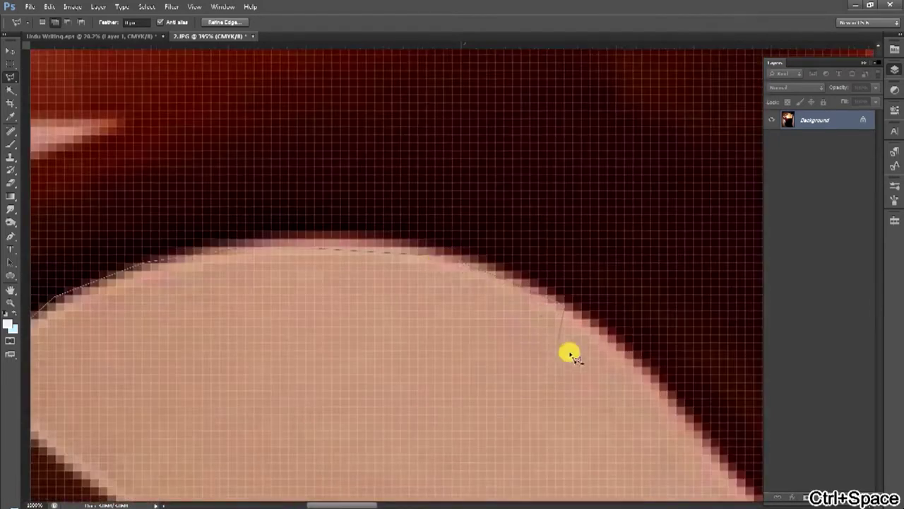
pyautogui.hotkey('alt', 'space')
pyautogui.moveTo(601, 343); pyautogui.dragTo(428, 290)
pyautogui.hotkey('ctrl', 'space')
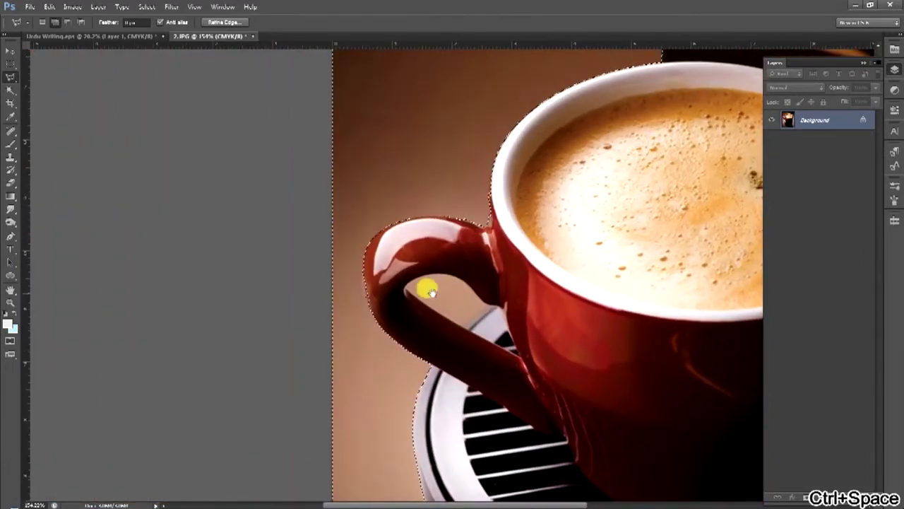
# Switch to the Magic Wand and inspect the handle opening up close before returning to the full photo
pyautogui.rightClick(9, 87)
pyautogui.click(48, 98)
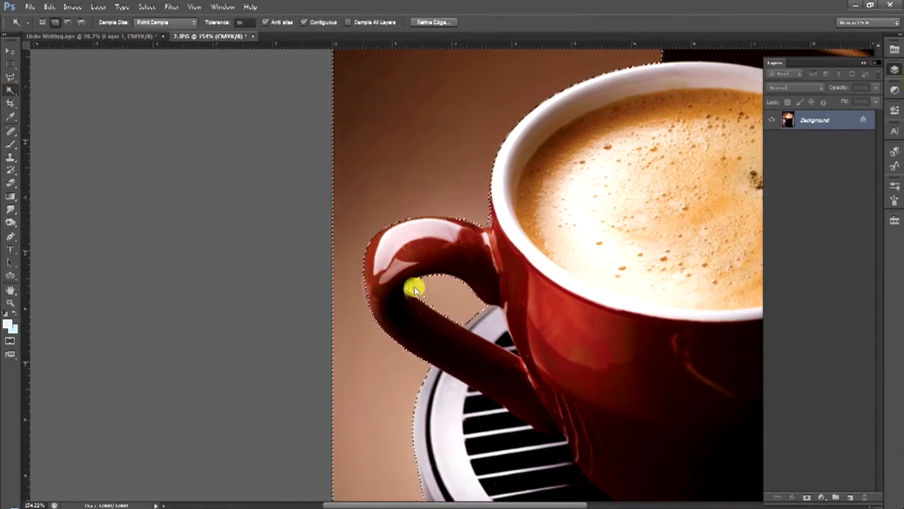
pyautogui.hotkey('ctrl', 'space')
pyautogui.moveTo(443, 305)
pyautogui.mouseDown()
pyautogui.moveTo(466, 310)
pyautogui.moveTo(452, 301)
pyautogui.mouseUp()
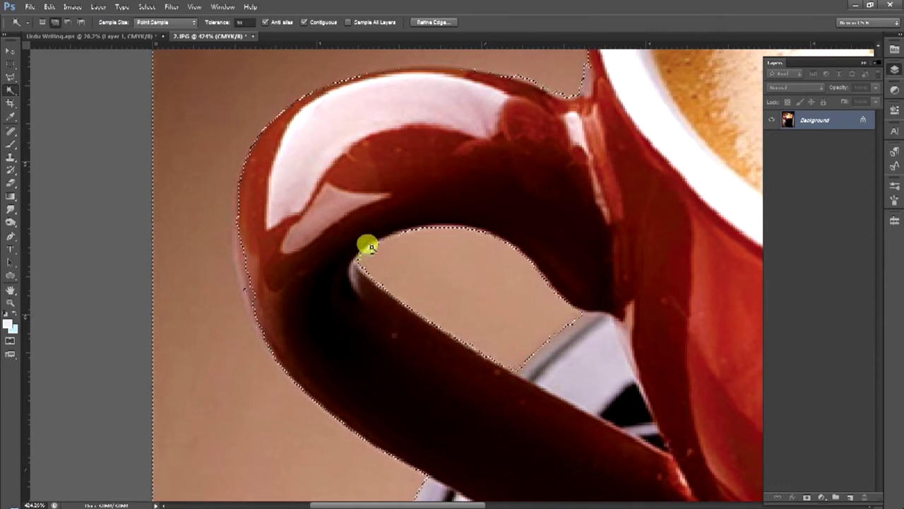
pyautogui.keyDown('alt'); pyautogui.click(466, 272); pyautogui.keyUp('alt')
pyautogui.keyDown('alt'); pyautogui.click(429, 232); pyautogui.keyUp('alt')
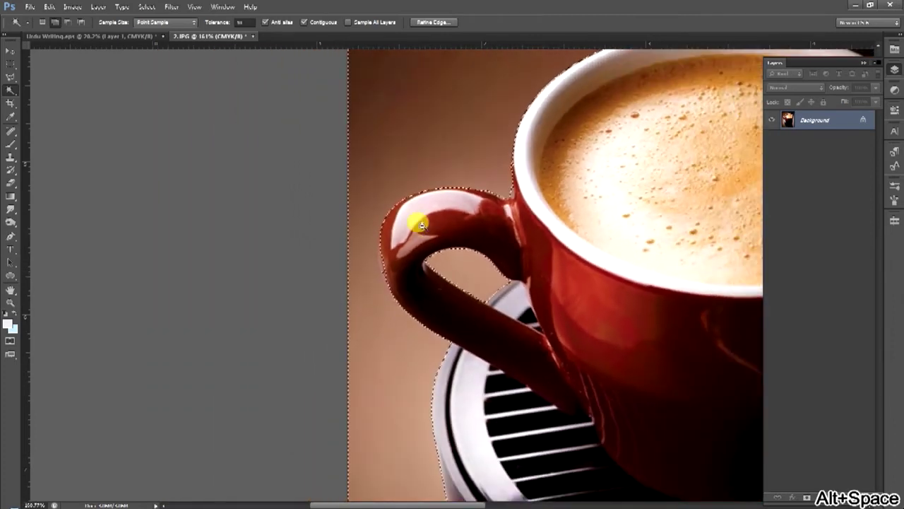
pyautogui.keyDown('ctrl'); pyautogui.click(410, 262); pyautogui.keyUp('ctrl')
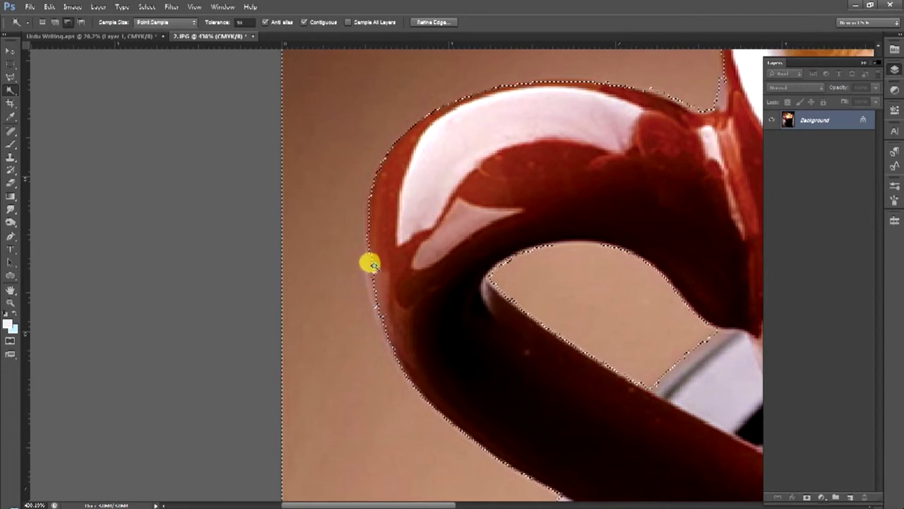
pyautogui.keyDown('alt'); pyautogui.click(472, 204); pyautogui.keyUp('alt')
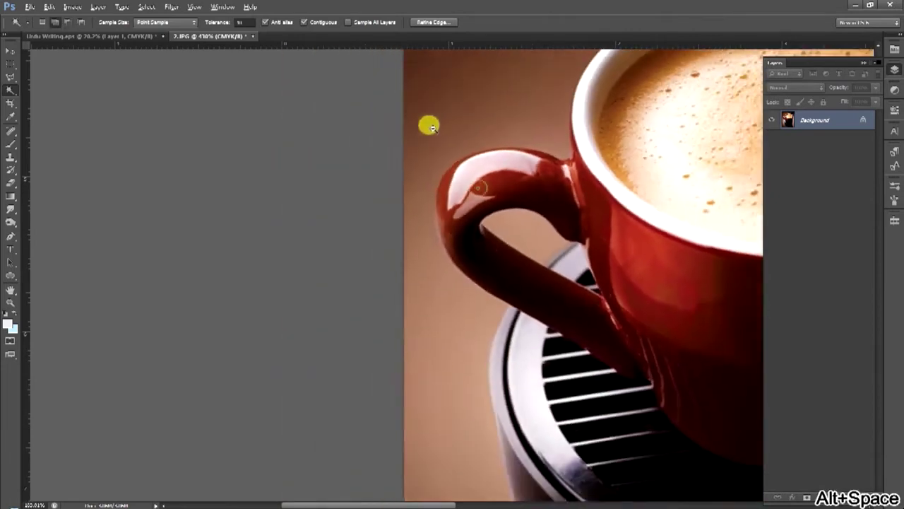
pyautogui.keyDown('alt'); pyautogui.click(553, 149); pyautogui.keyUp('alt')
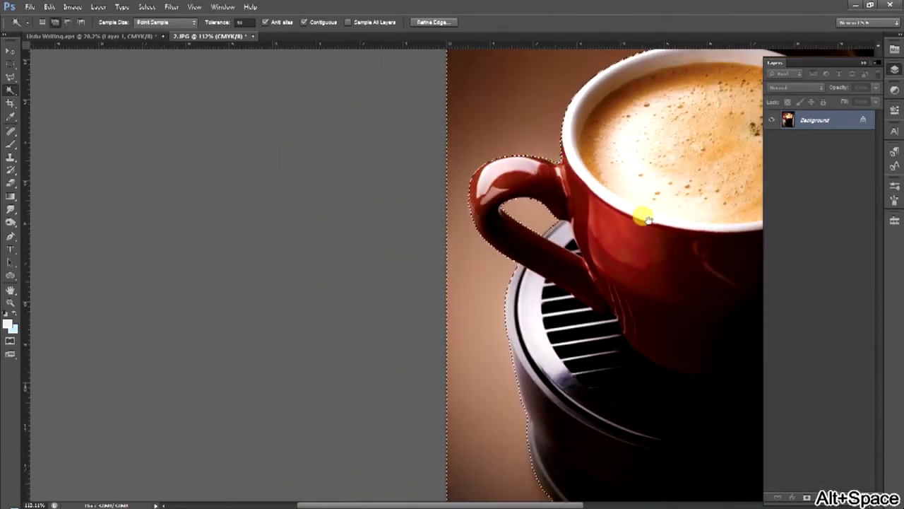
pyautogui.keyDown('alt'); pyautogui.click(640, 211); pyautogui.keyUp('alt')
pyautogui.rightClick(810, 117)
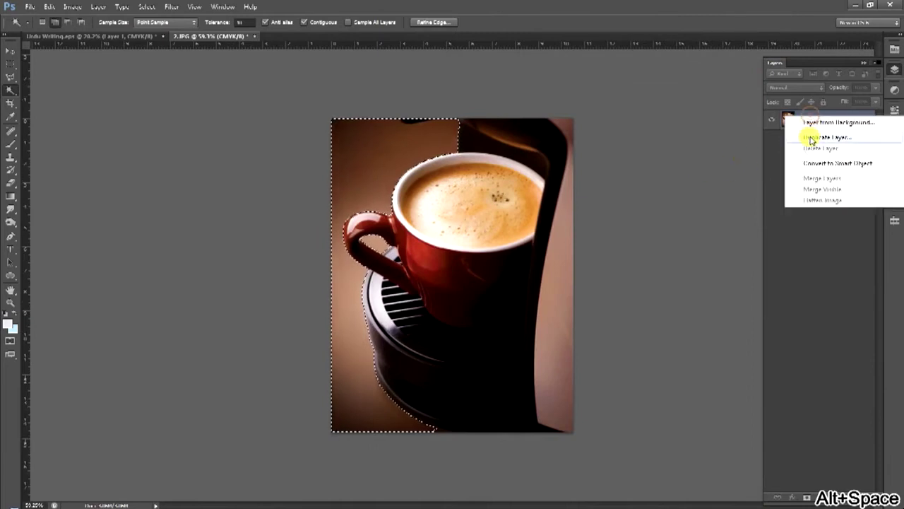
# Duplicate the Background layer as Background copy and toggle its visibility off and on
pyautogui.click(812, 138)
pyautogui.press('Return')
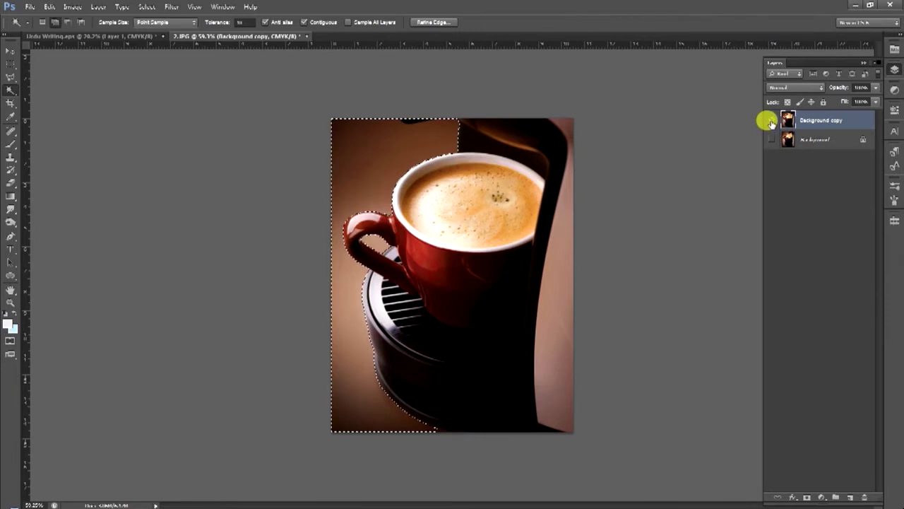
pyautogui.click(770, 121)
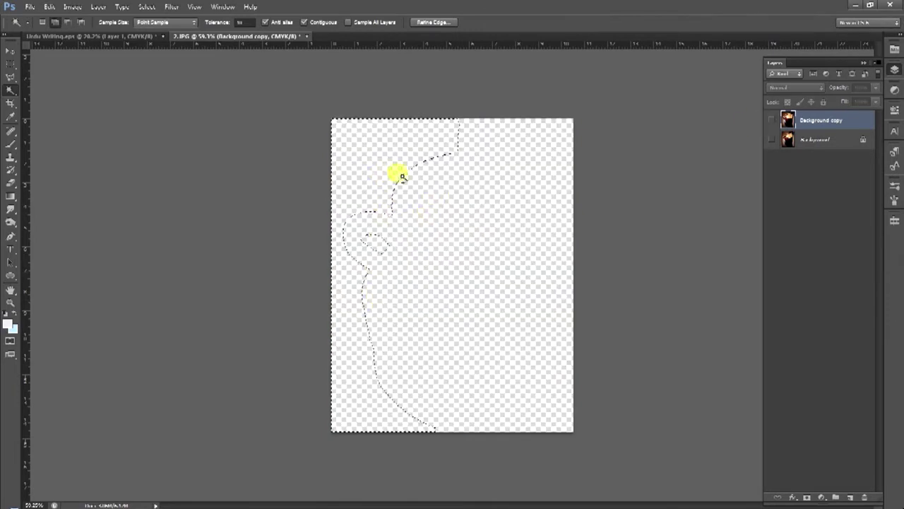
pyautogui.click(771, 120)
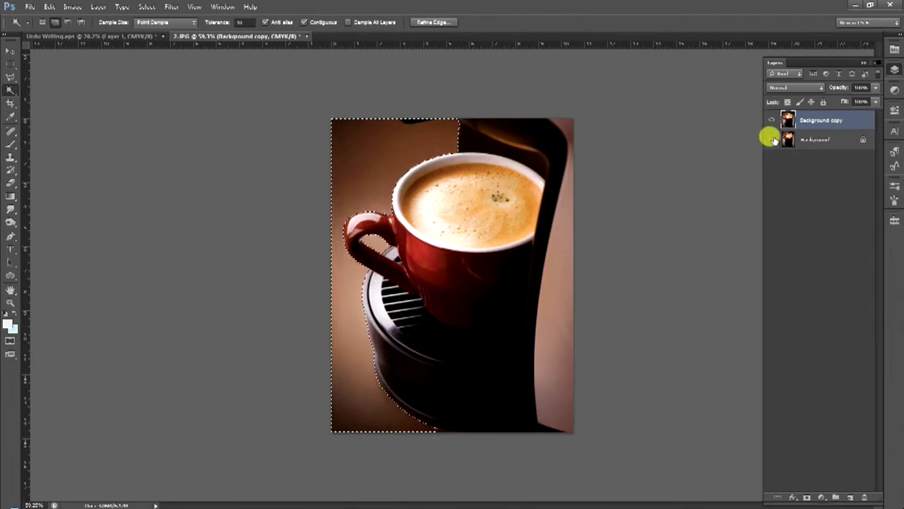
# Feather the selection by 2 px, delete the backdrop from Background copy, and deselect
pyautogui.click(770, 140)
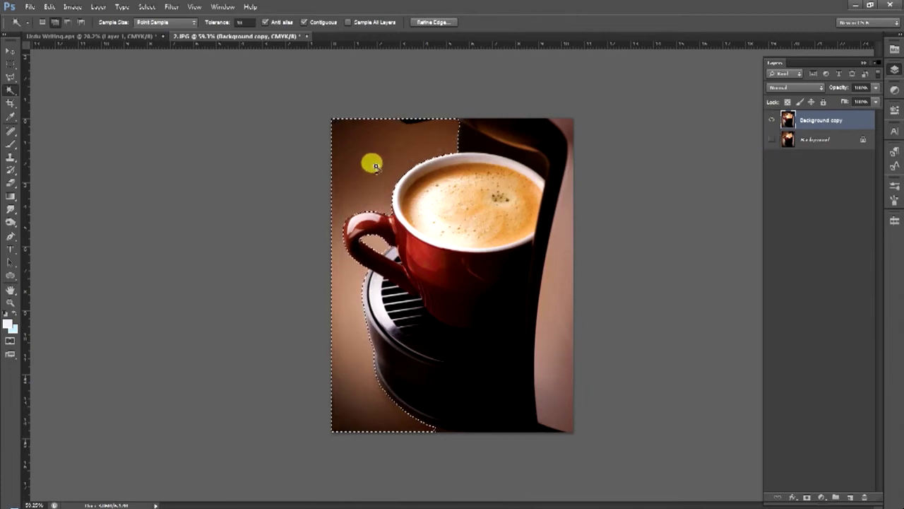
pyautogui.rightClick(405, 135)
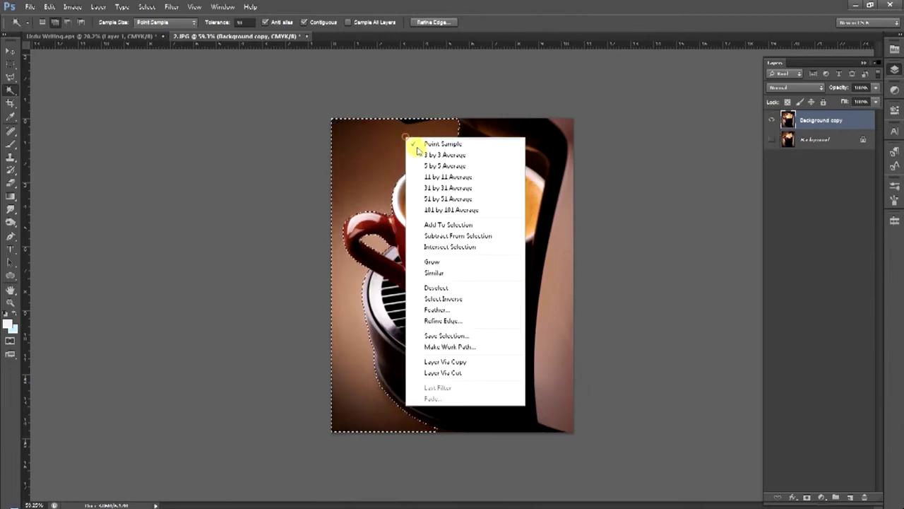
pyautogui.click(433, 310)
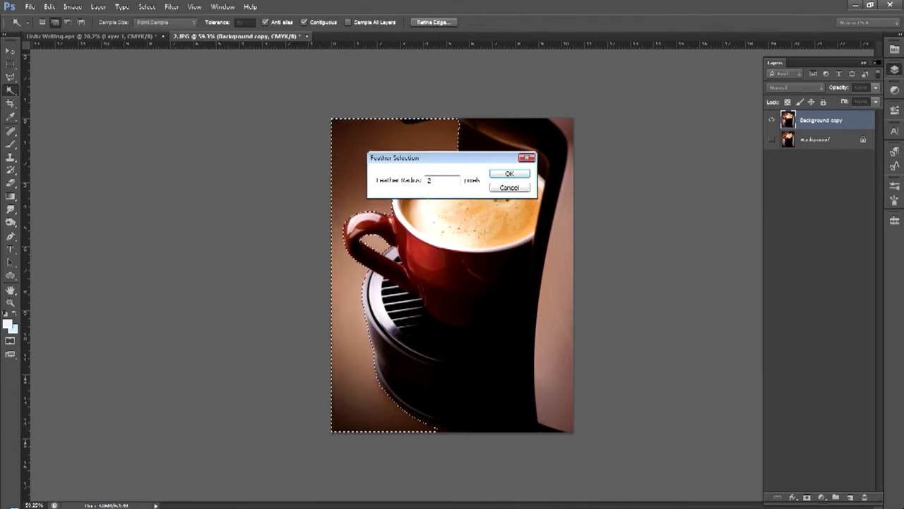
pyautogui.press('Return')
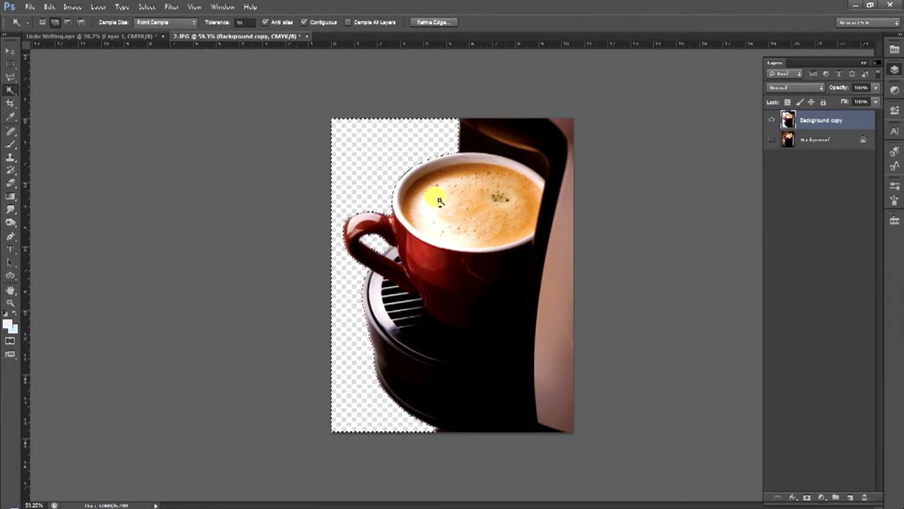
pyautogui.hotkey('ctrl', 'd')
pyautogui.moveTo(373, 262); pyautogui.dragTo(369, 222)
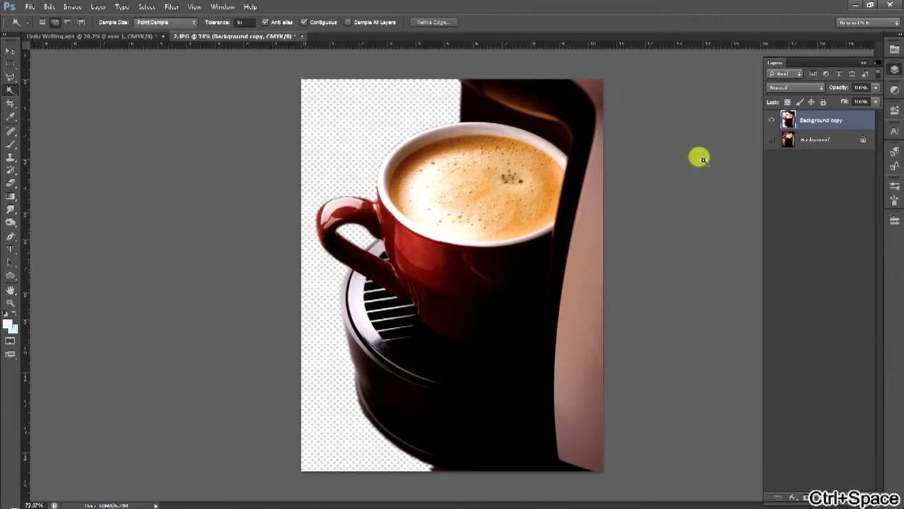
pyautogui.click(771, 139)
# Hide the Background layer and check the Background copy cut-out by toggling its visibility
pyautogui.click(788, 140)
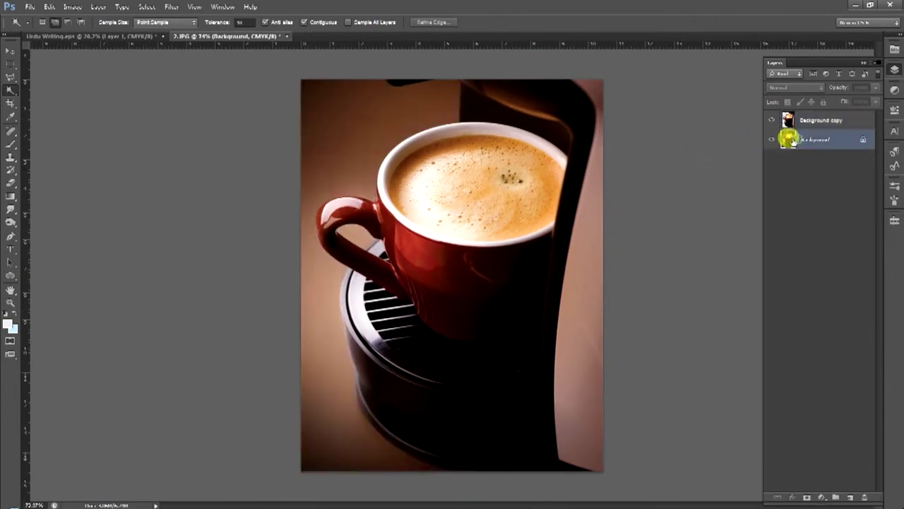
pyautogui.click(772, 139)
pyautogui.click(771, 139)
pyautogui.click(771, 138)
pyautogui.click(771, 120)
pyautogui.click(771, 120)
pyautogui.click(771, 120)
pyautogui.click(771, 120)
pyautogui.click(771, 120)
pyautogui.click(771, 120)
# Undo an accidental image move, then add a new empty Layer 1 above Background
pyautogui.click(10, 51)
pyautogui.moveTo(487, 243); pyautogui.dragTo(539, 252)
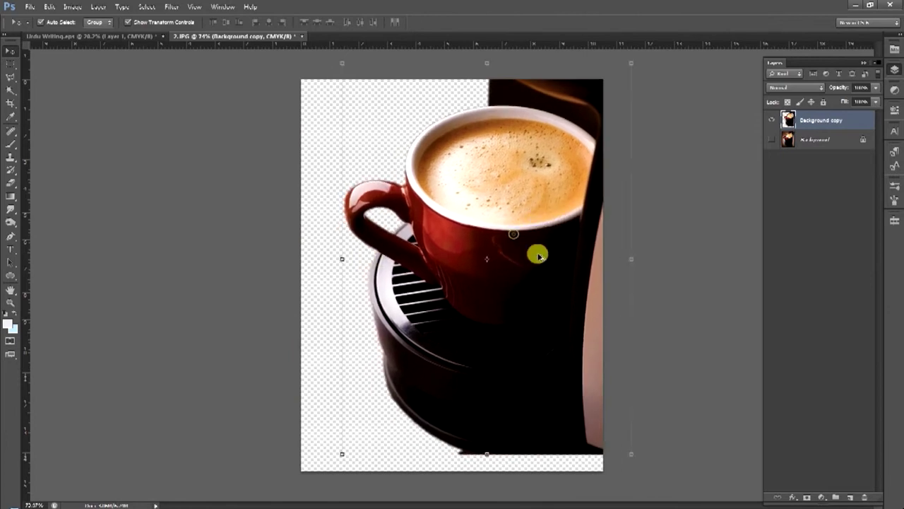
pyautogui.hotkey('ctrl', 'alt', 'z')
pyautogui.click(816, 138)
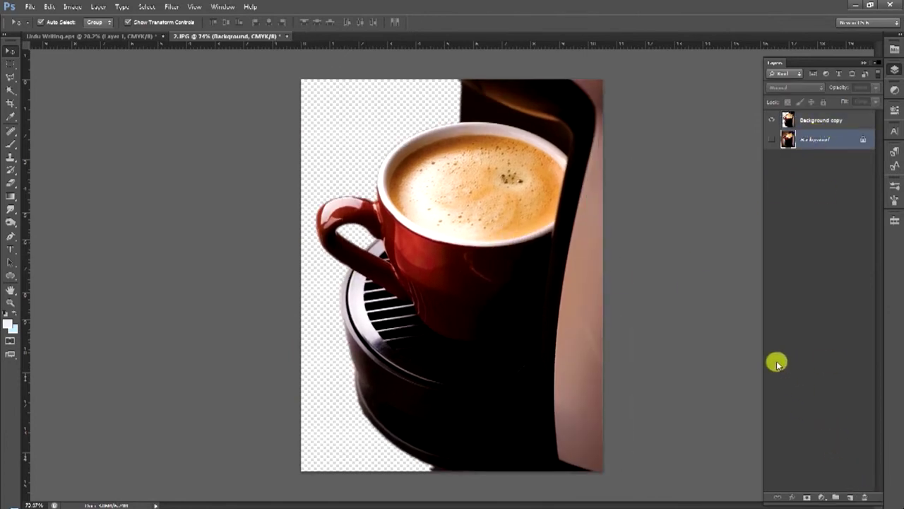
pyautogui.hotkey('ctrl', 'shift', 'n')
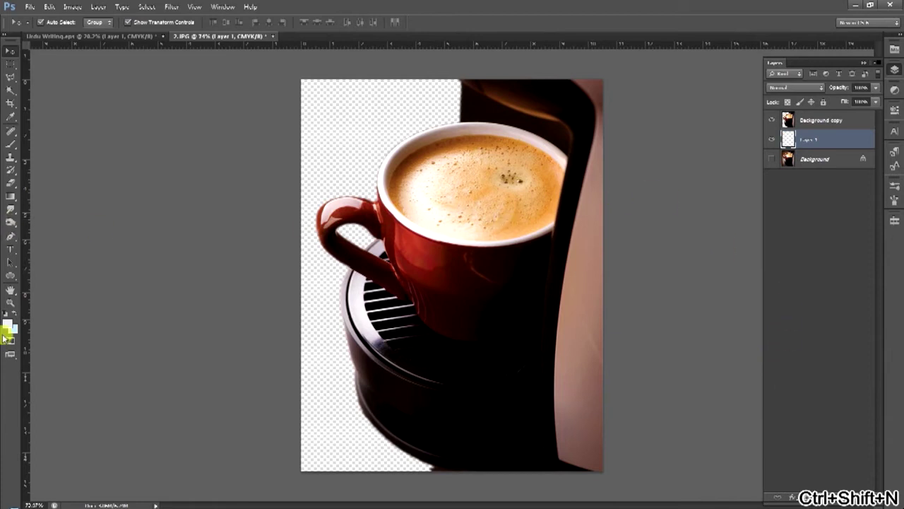
# Fill Layer 1 with light blue, then dark blue, as trial backdrops behind the cup
pyautogui.hotkey('ctrl', 'Delete')
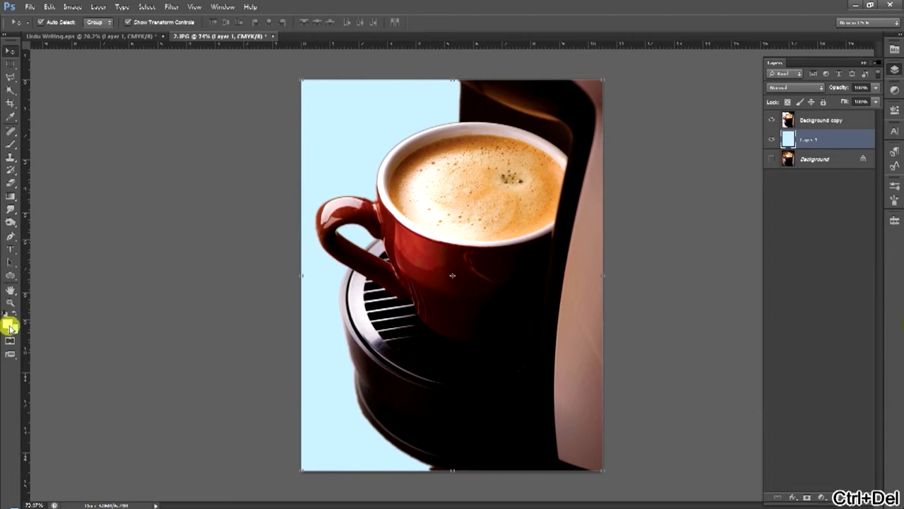
pyautogui.click(13, 331)
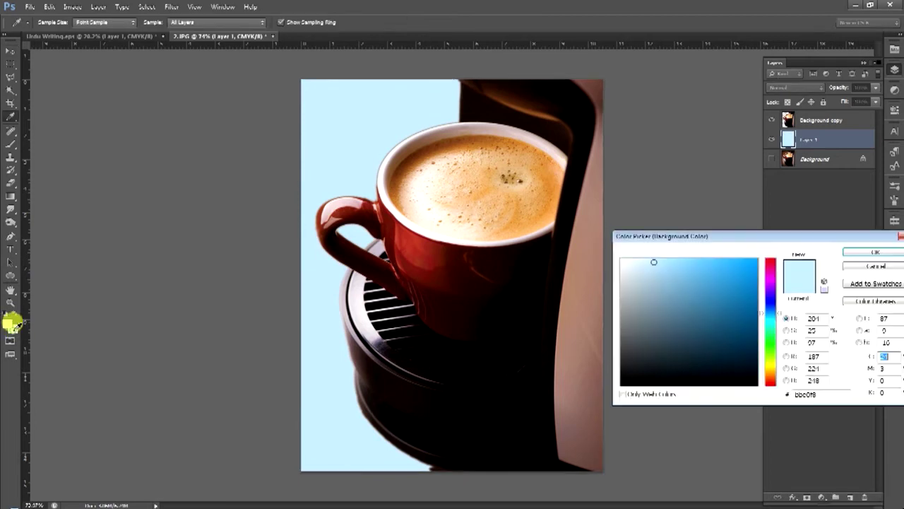
pyautogui.click(756, 337)
pyautogui.press('Return')
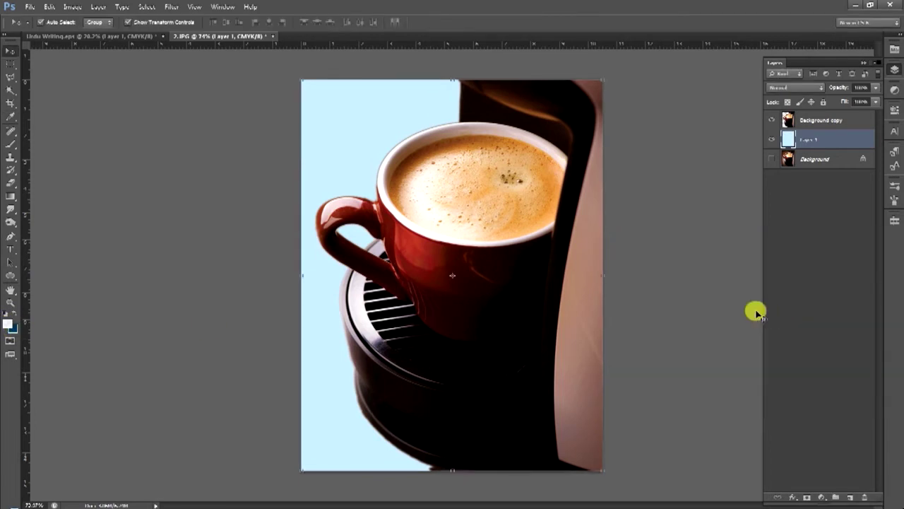
pyautogui.hotkey('ctrl', 'Delete')
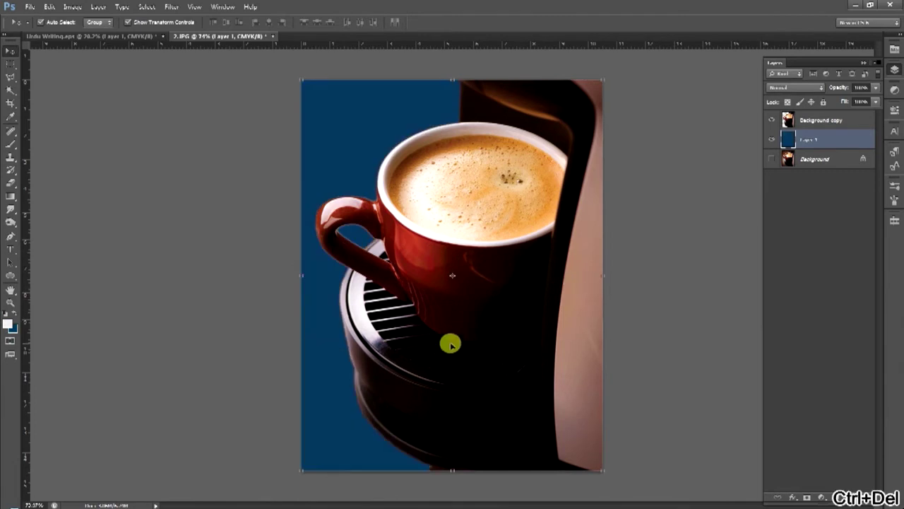
pyautogui.hotkey('alt', 'space')
pyautogui.moveTo(428, 266); pyautogui.dragTo(411, 274)
pyautogui.hotkey('ctrl', 'space')
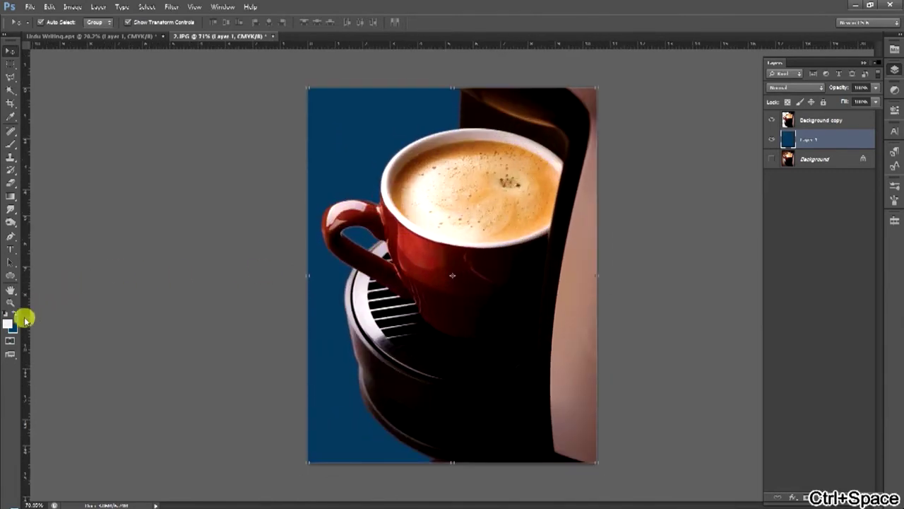
# Try a green fill, then sample the cup rim's orange-brown and fill Layer 1 with it
pyautogui.click(10, 330)
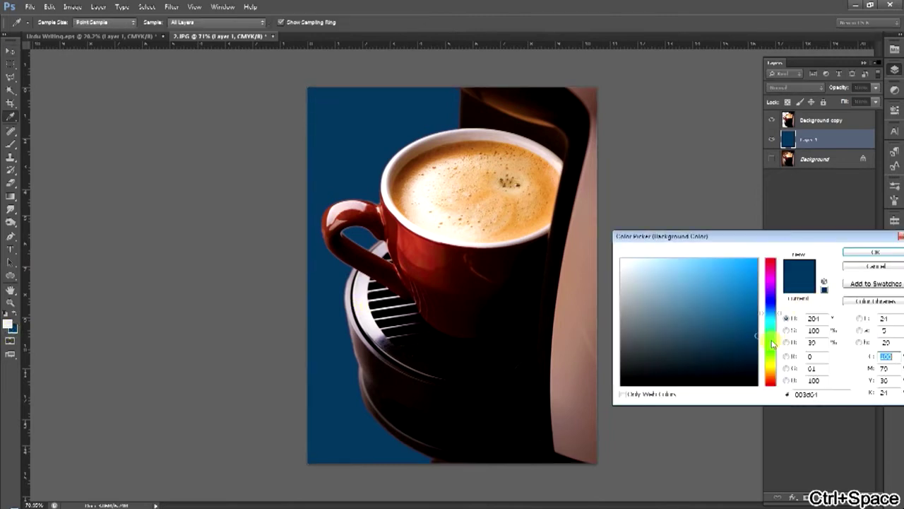
pyautogui.moveTo(773, 344); pyautogui.dragTo(776, 353)
pyautogui.press('Return')
pyautogui.hotkey('ctrl', 'Delete')
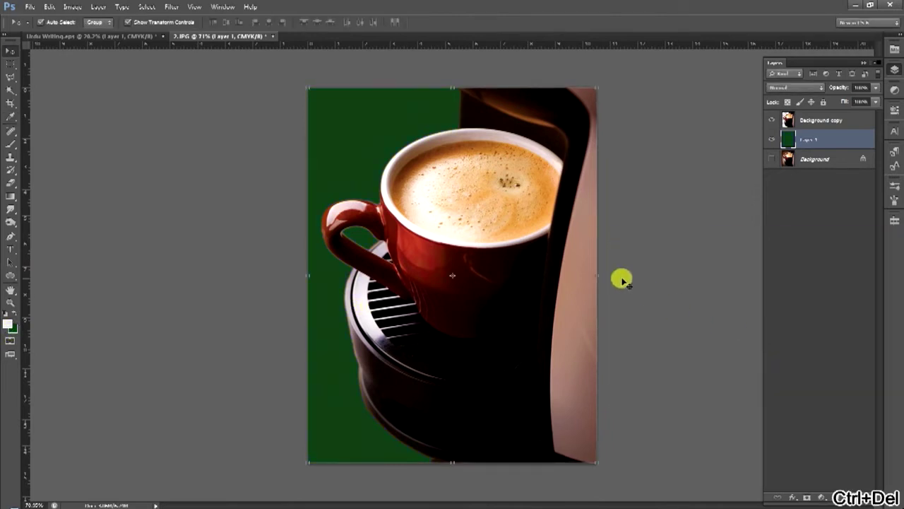
pyautogui.click(11, 336)
pyautogui.moveTo(397, 178); pyautogui.dragTo(397, 187)
pyautogui.press('Return')
pyautogui.hotkey('ctrl', 'Delete')
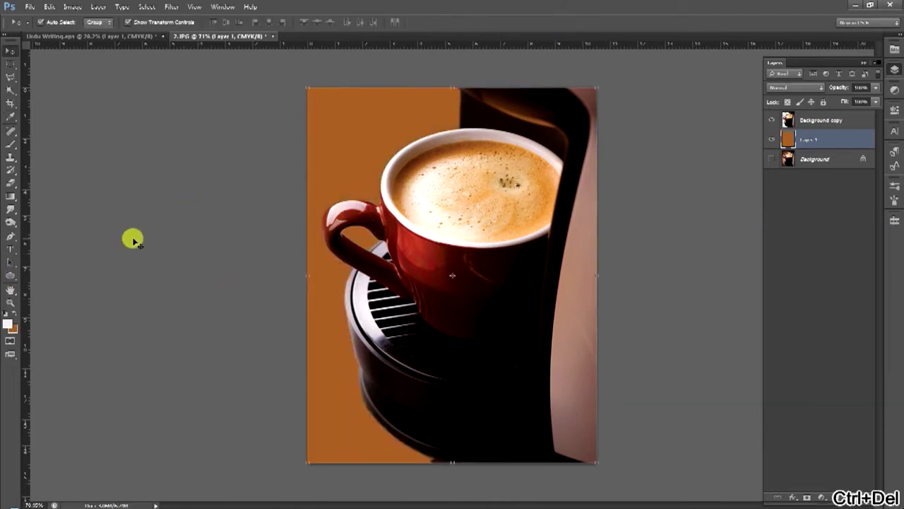
# Give Layer 1 a Foreground to Background Gradient Overlay running from brown to black
pyautogui.click(845, 139)
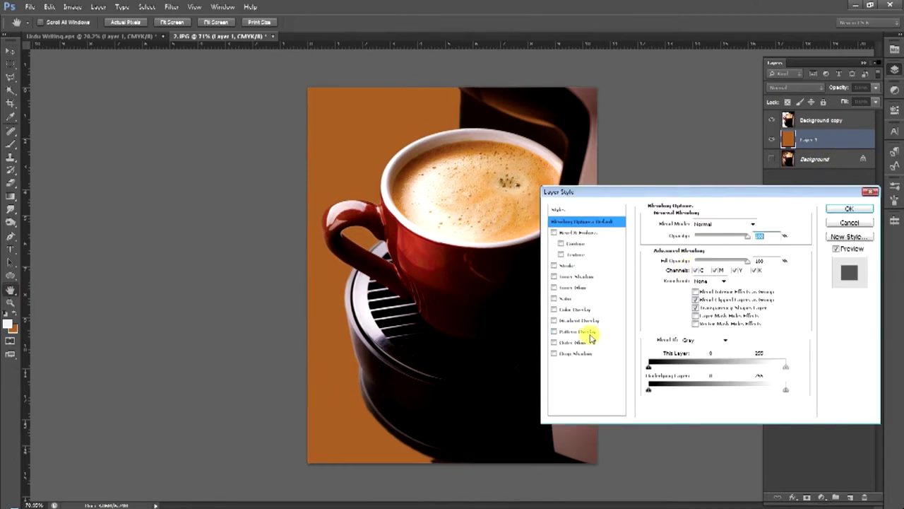
pyautogui.click(585, 321)
pyautogui.click(728, 244)
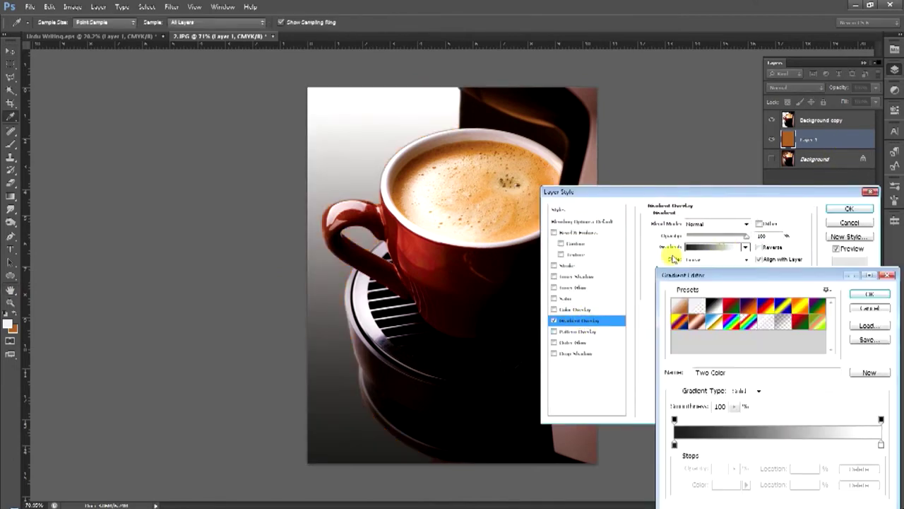
pyautogui.click(682, 315)
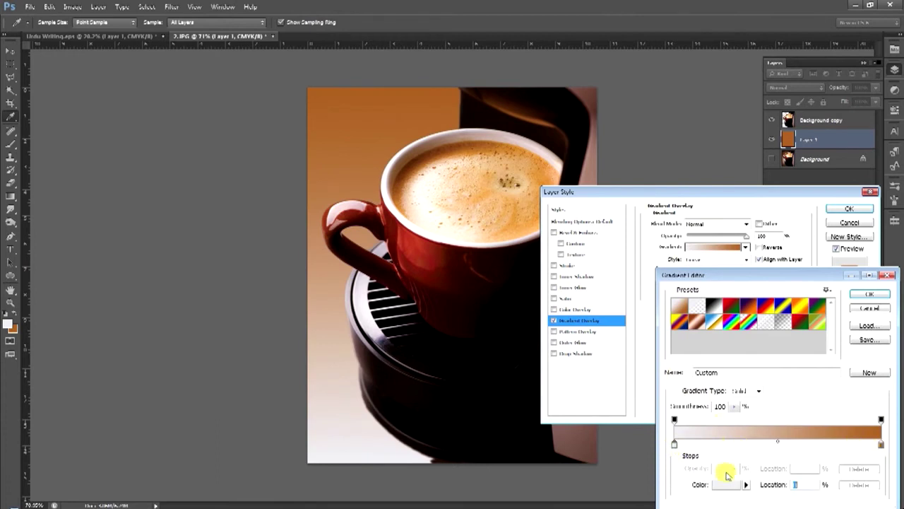
pyautogui.click(726, 484)
pyautogui.click(715, 384)
pyautogui.press('Return')
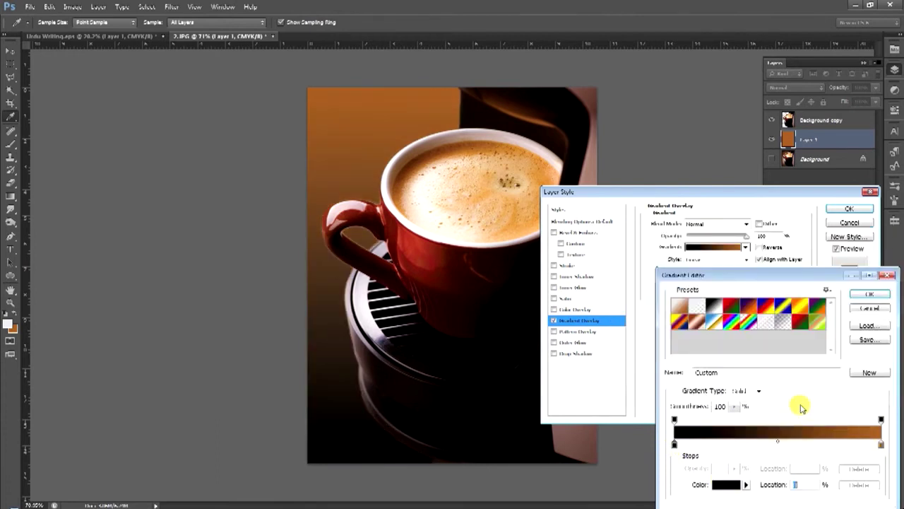
pyautogui.press('Return')
pyautogui.press('Return')
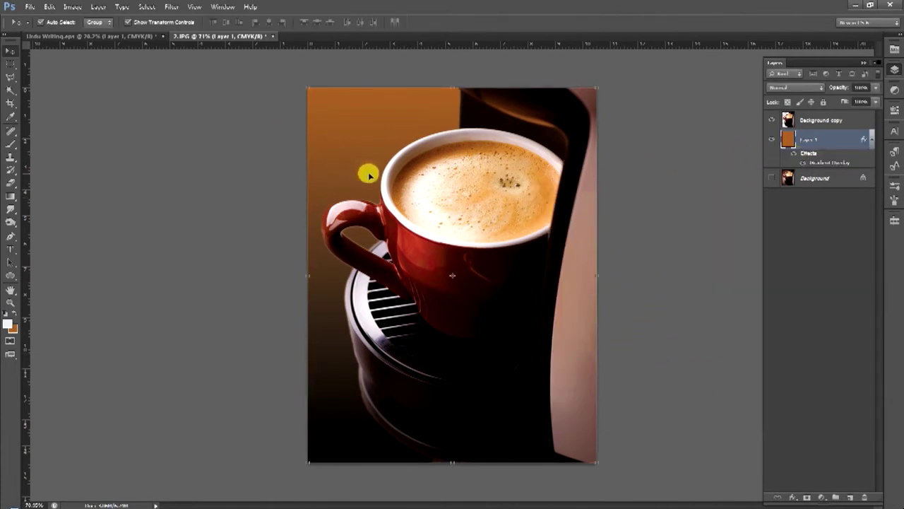
pyautogui.click(11, 74)
pyautogui.click(13, 51)
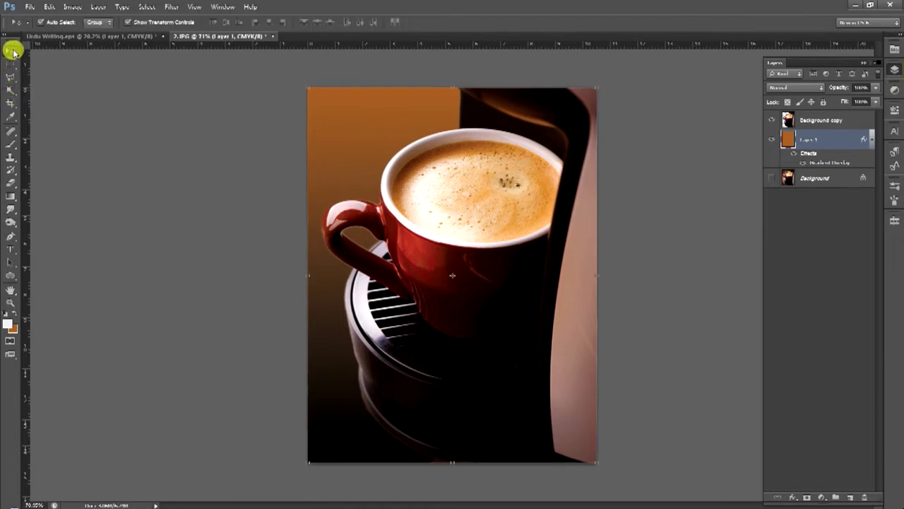
pyautogui.click(11, 67)
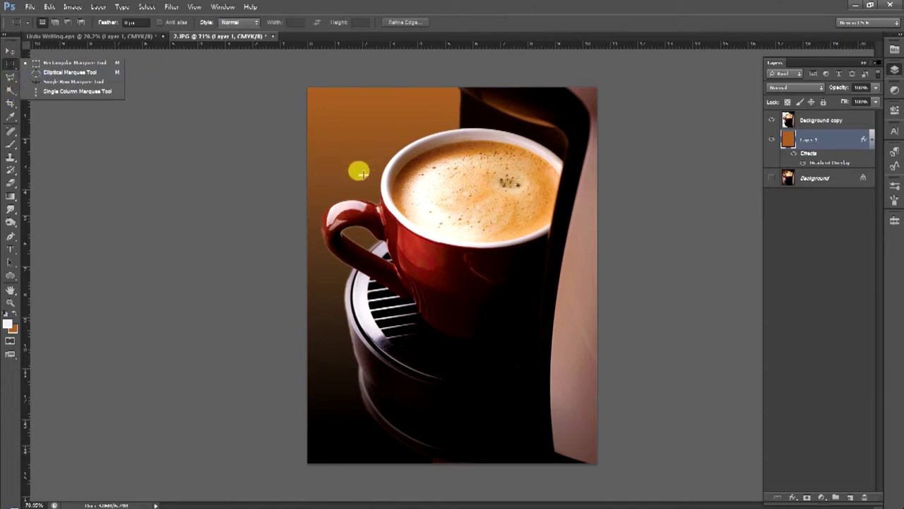
pyautogui.press('v')
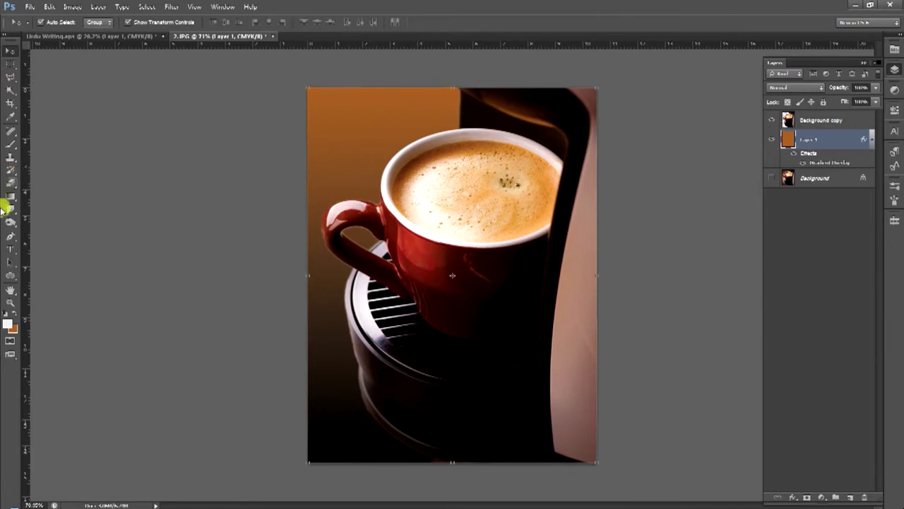
pyautogui.click(10, 144)
pyautogui.click(10, 131)
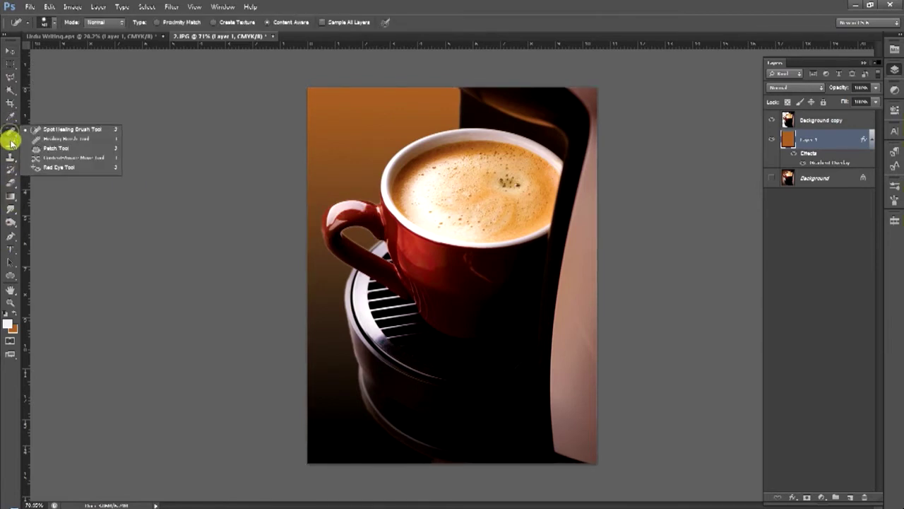
pyautogui.click(11, 211)
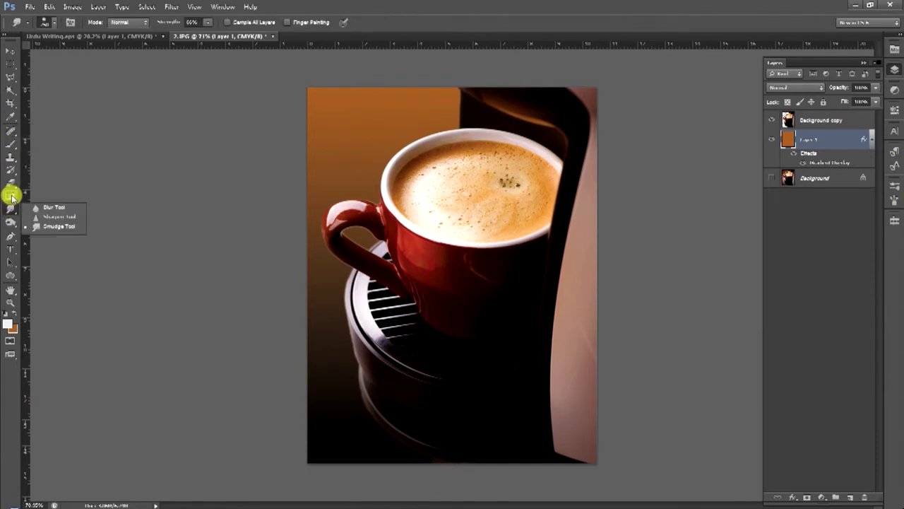
pyautogui.click(9, 184)
pyautogui.click(10, 195)
pyautogui.click(10, 209)
pyautogui.click(10, 222)
pyautogui.click(11, 234)
pyautogui.click(11, 225)
pyautogui.click(12, 237)
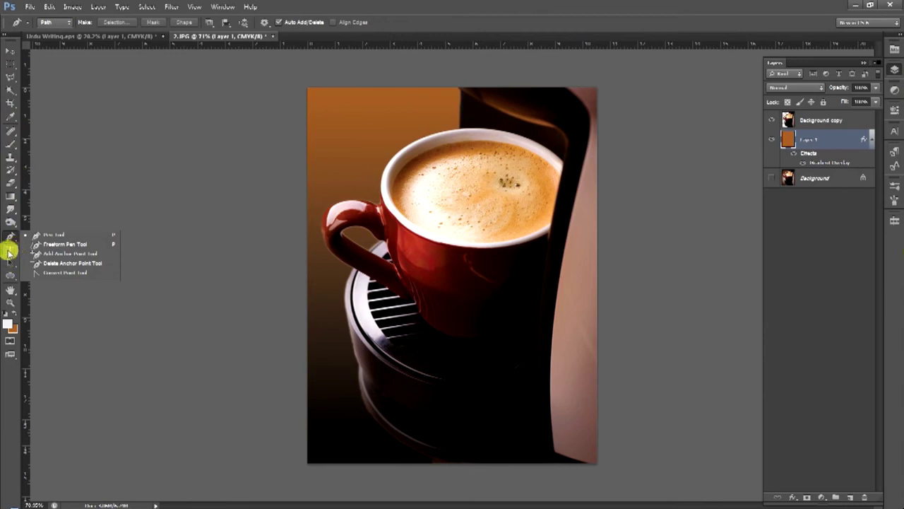
pyautogui.click(9, 250)
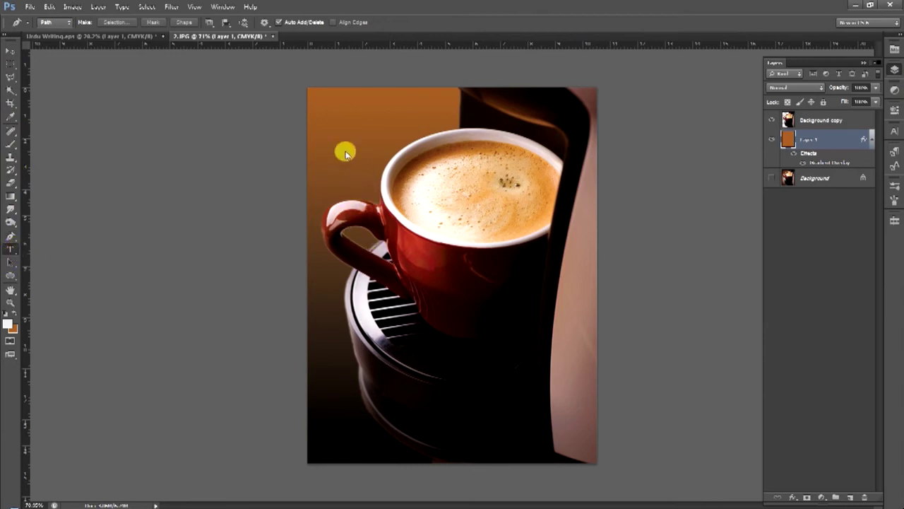
pyautogui.click(21, 275)
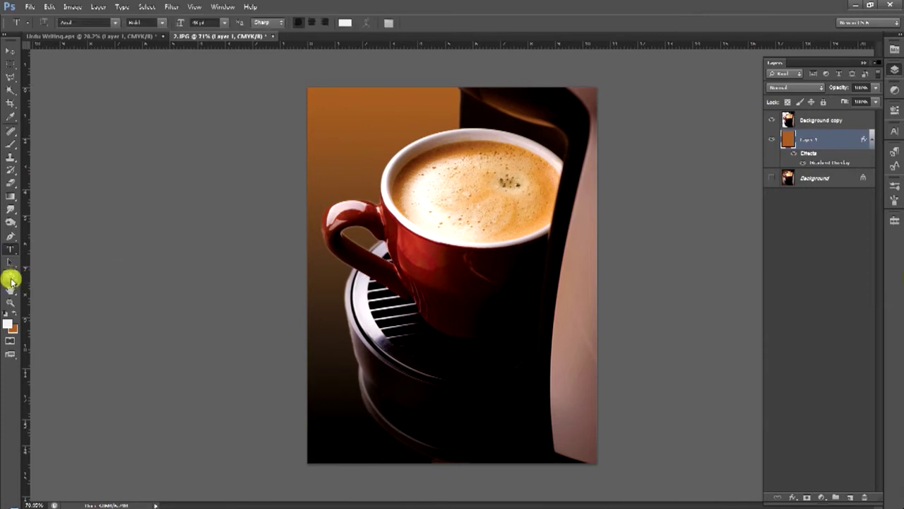
# Draw a white rectangle over the cup's upper left and move its layer above Background copy
pyautogui.click(12, 279)
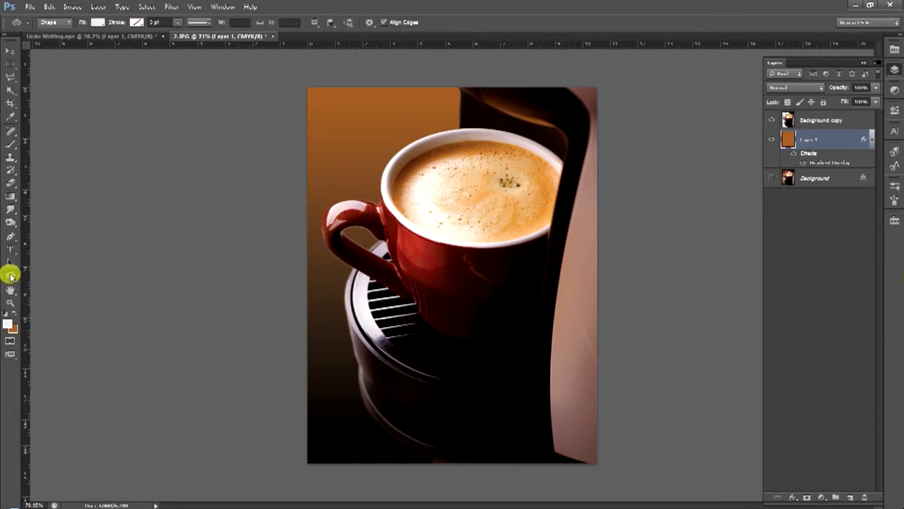
pyautogui.moveTo(9, 279); pyautogui.dragTo(66, 273)
pyautogui.moveTo(338, 108); pyautogui.dragTo(491, 230)
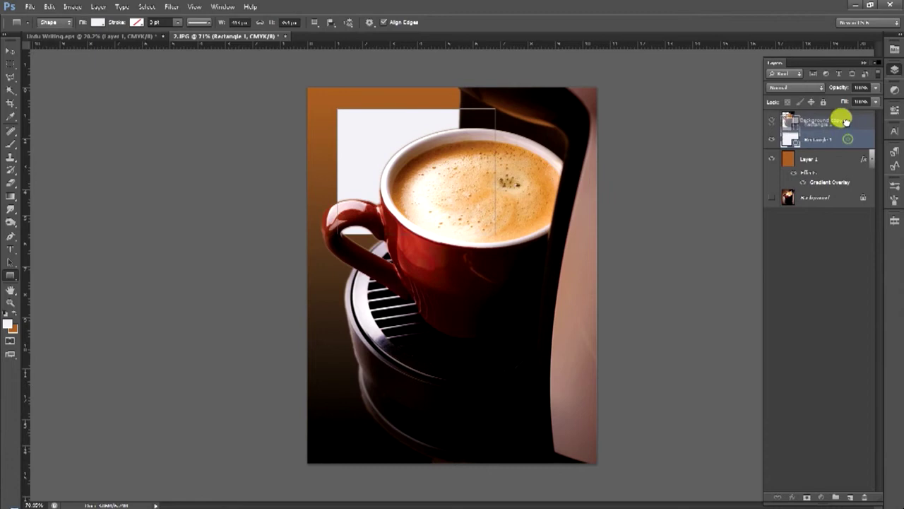
pyautogui.moveTo(840, 109); pyautogui.dragTo(835, 172)
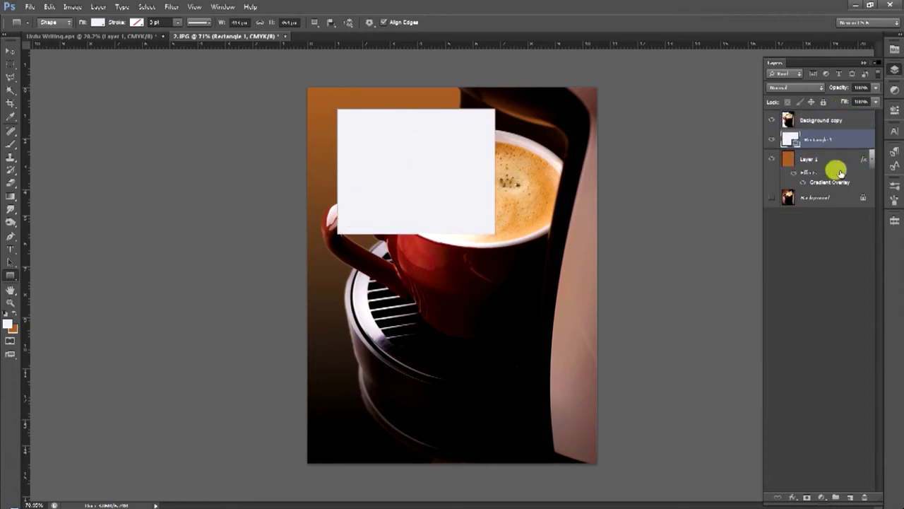
pyautogui.moveTo(836, 139); pyautogui.dragTo(832, 113)
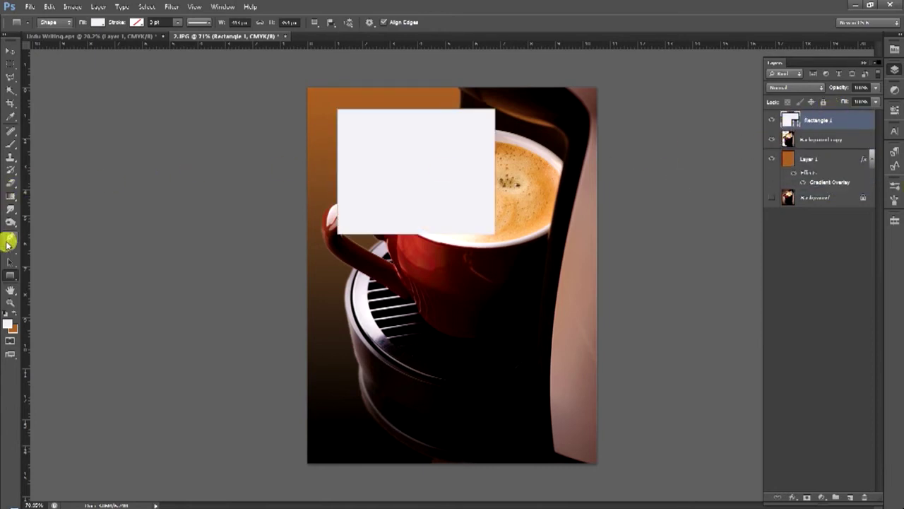
# Draw a rounded rectangle over the lower poster, then undo it
pyautogui.moveTo(9, 276); pyautogui.dragTo(41, 286)
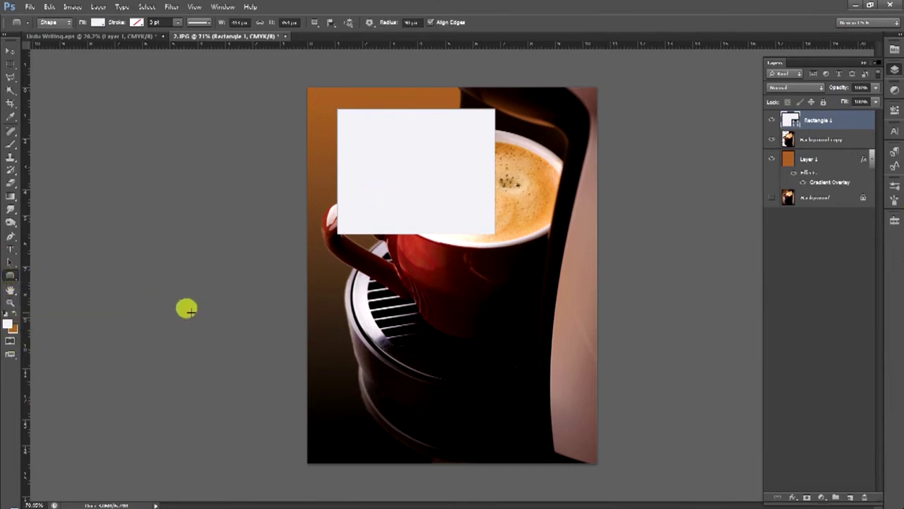
pyautogui.moveTo(403, 279); pyautogui.dragTo(565, 387)
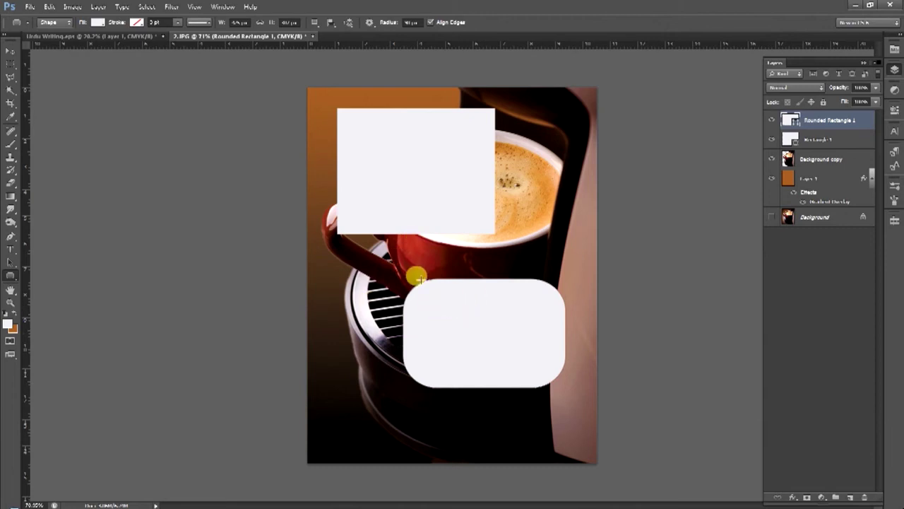
pyautogui.hotkey('ctrl', 'z')
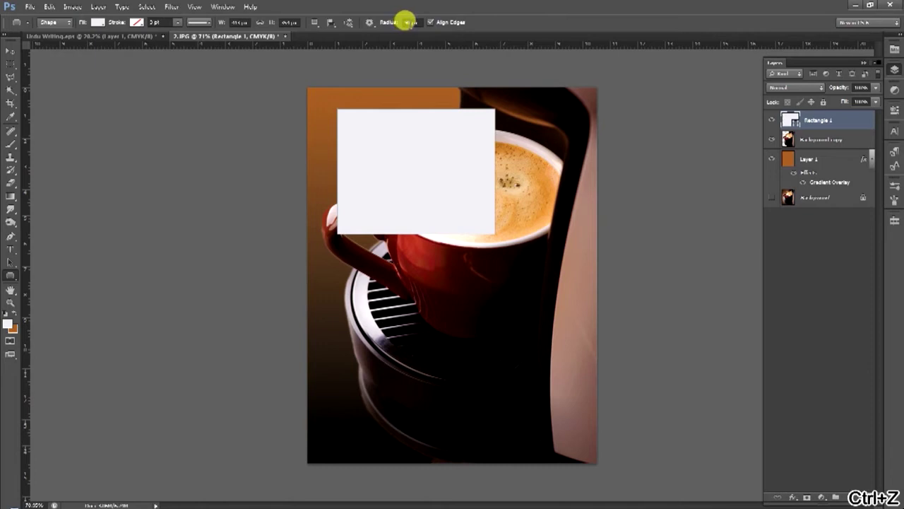
# Adjust the corner Radius and draw a large lower panel, a thin bar above it, and a bottom pill
pyautogui.click(408, 22)
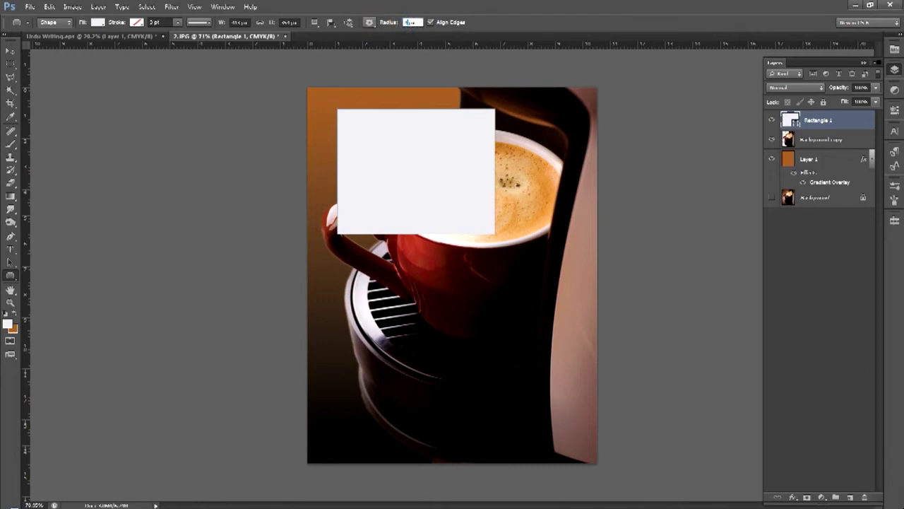
pyautogui.moveTo(342, 291); pyautogui.dragTo(544, 410)
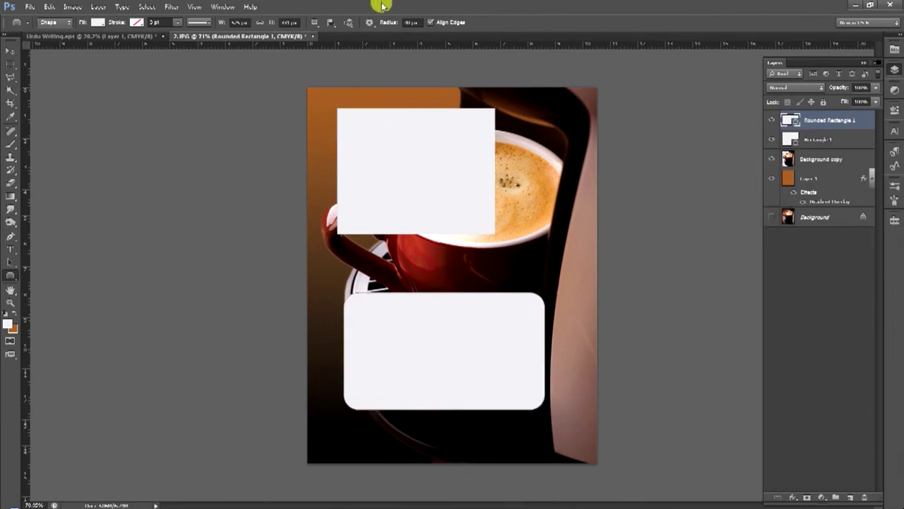
pyautogui.click(408, 22)
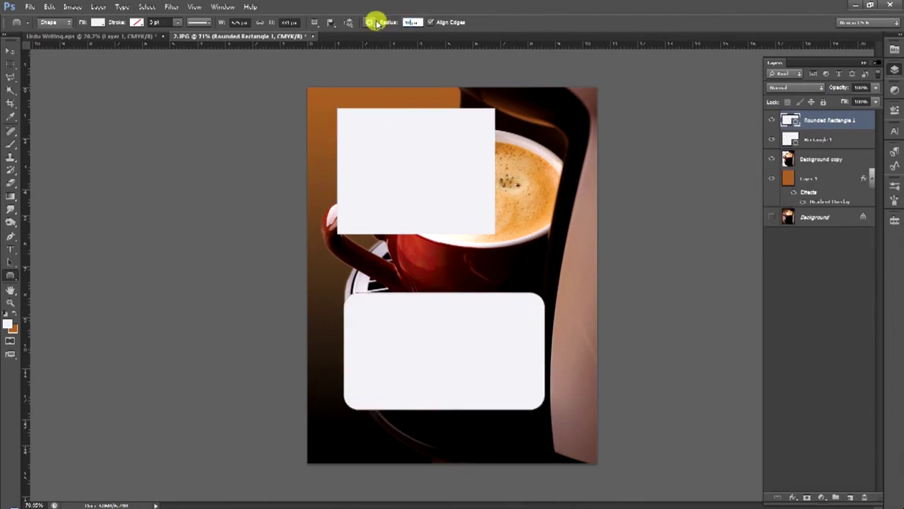
pyautogui.press('Return')
pyautogui.moveTo(423, 253); pyautogui.dragTo(554, 282)
pyautogui.click(408, 22)
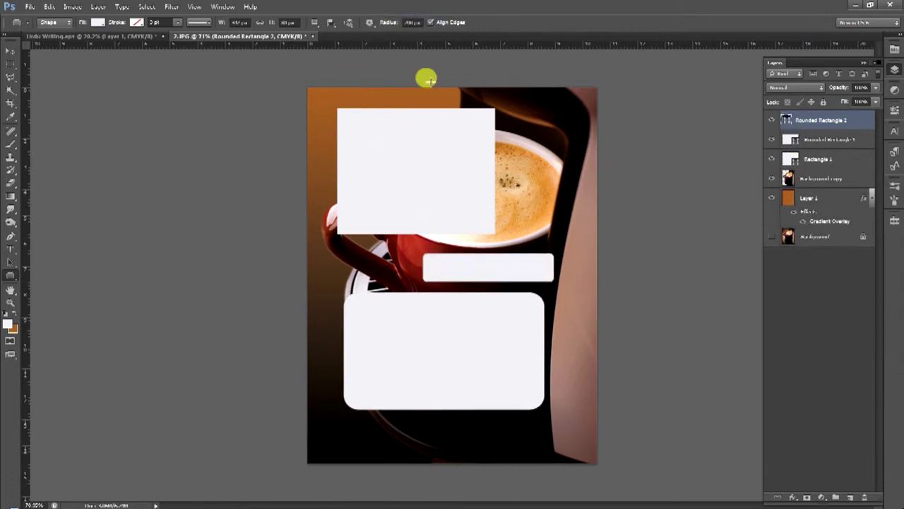
pyautogui.moveTo(360, 415); pyautogui.dragTo(536, 452)
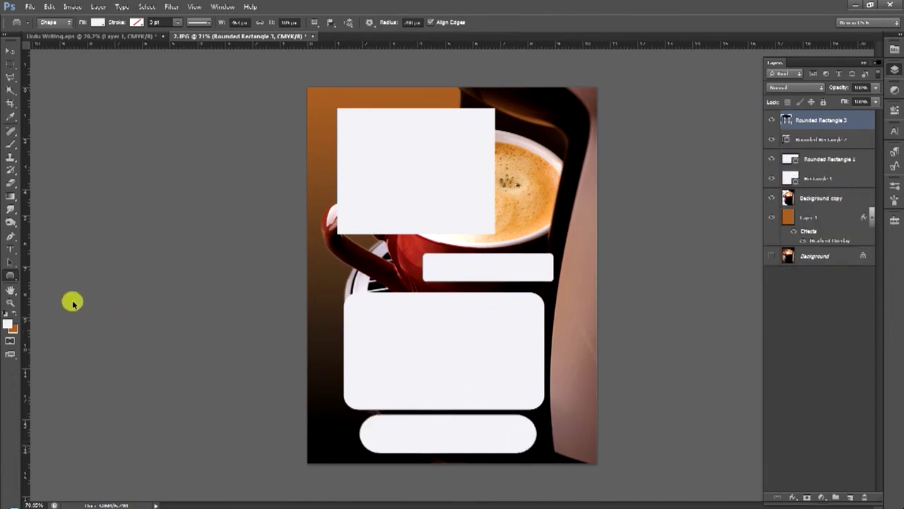
pyautogui.rightClick(10, 275)
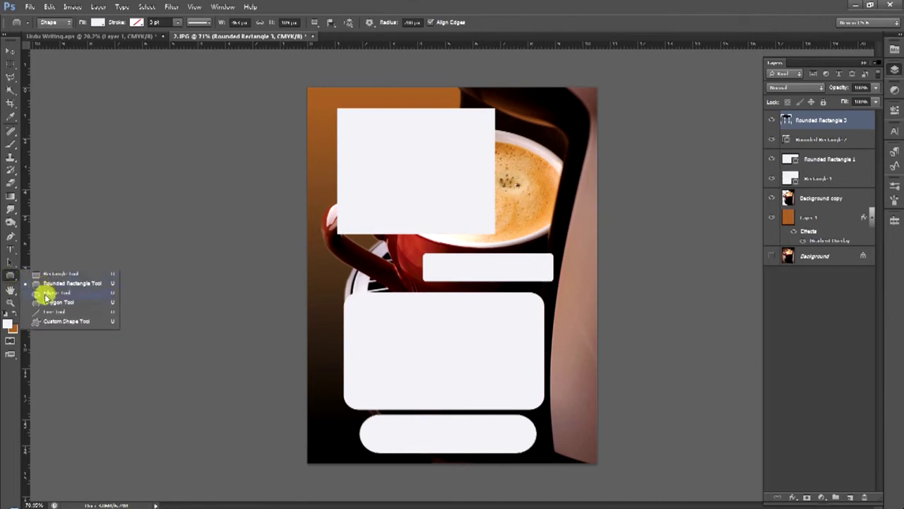
# Draw ellipses over the poster with the Ellipse tool and give them a blue fill
pyautogui.click(47, 293)
pyautogui.moveTo(339, 243); pyautogui.dragTo(409, 290)
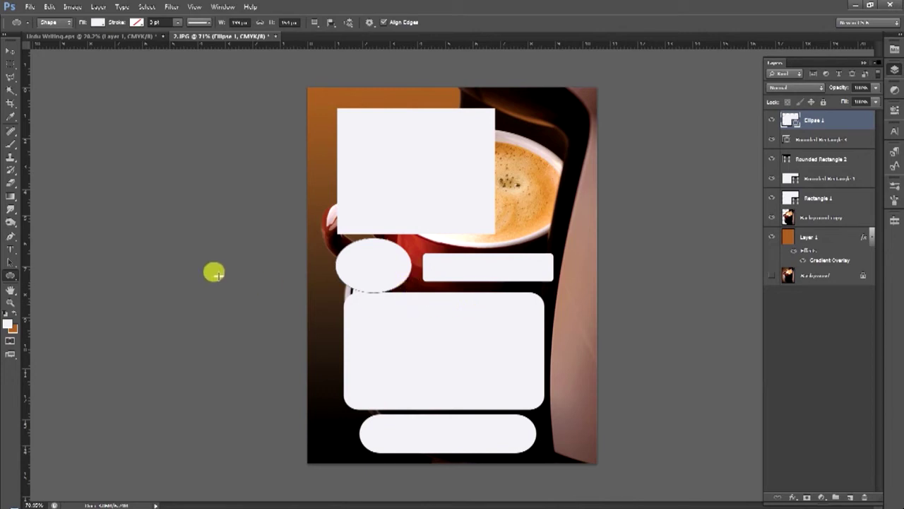
pyautogui.hotkey('ctrl', 'z')
pyautogui.moveTo(510, 161); pyautogui.dragTo(589, 232)
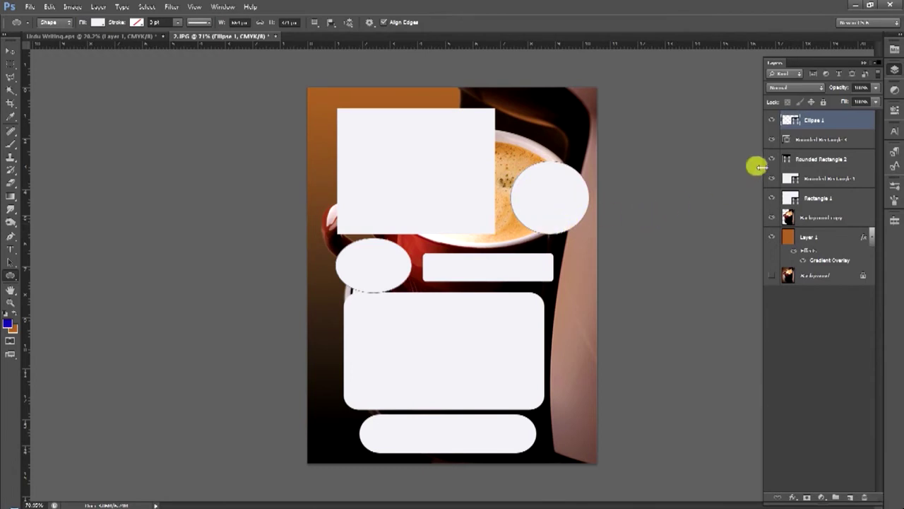
pyautogui.doubleClick(789, 119)
pyautogui.click(712, 279)
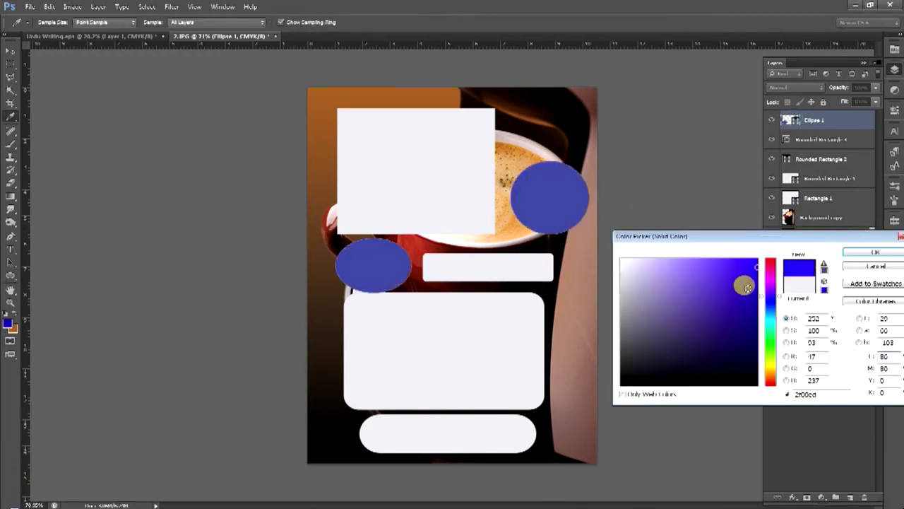
pyautogui.press('Return')
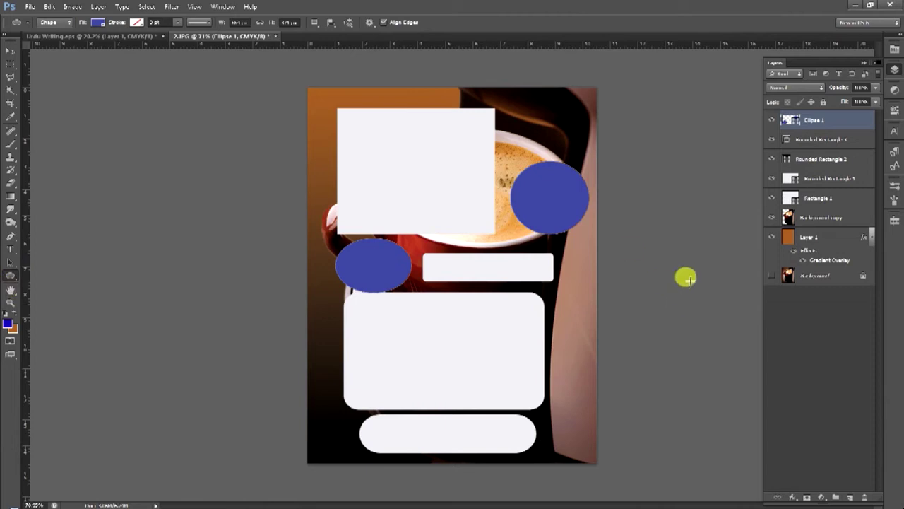
# Draw a new circle, recolour it dark blue, and move it onto the white square's lower corner
pyautogui.click(850, 497)
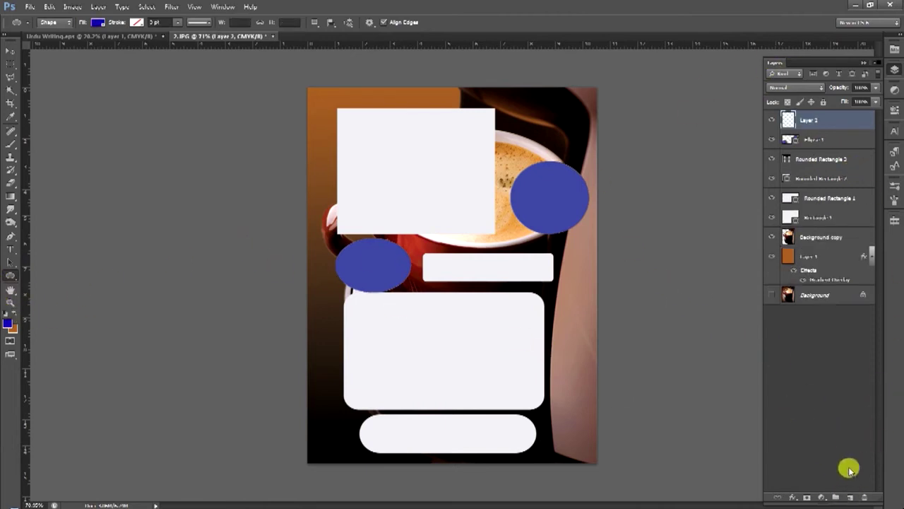
pyautogui.click(16, 313)
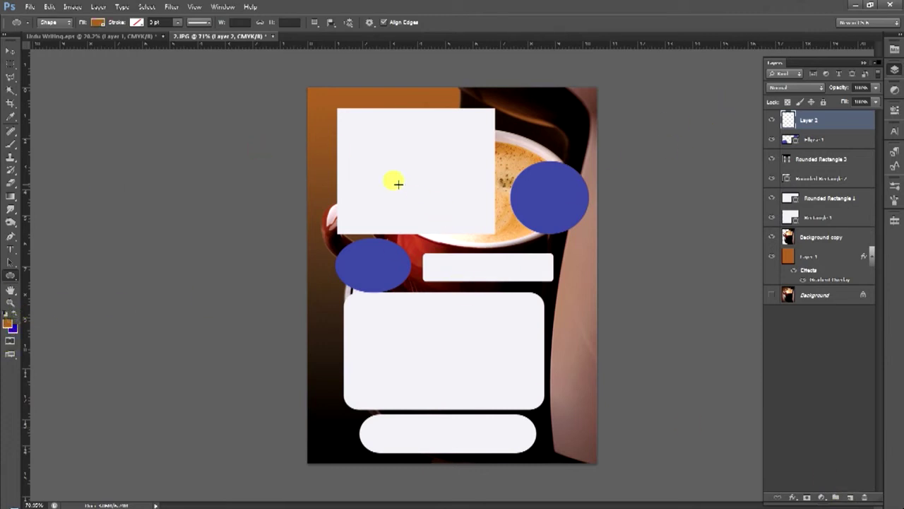
pyautogui.moveTo(322, 95); pyautogui.dragTo(422, 178)
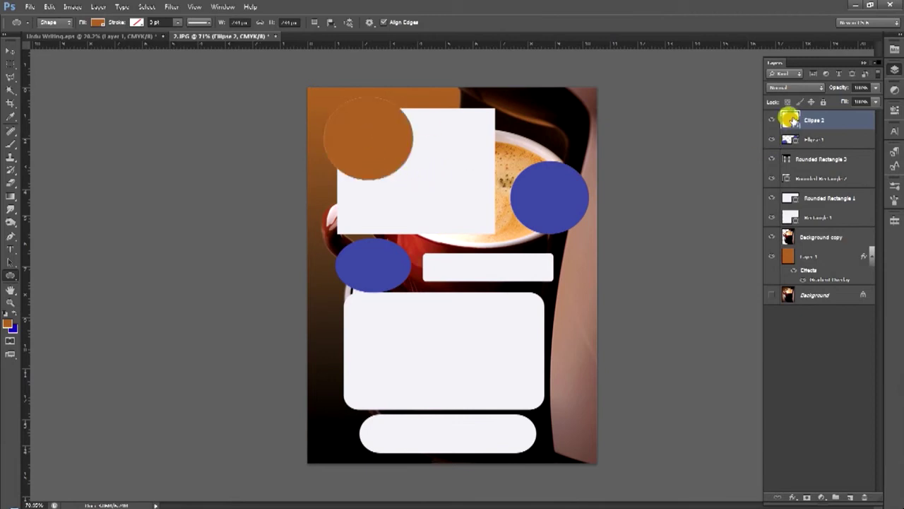
pyautogui.doubleClick(790, 118)
pyautogui.moveTo(770, 280); pyautogui.dragTo(746, 297)
pyautogui.press('Return')
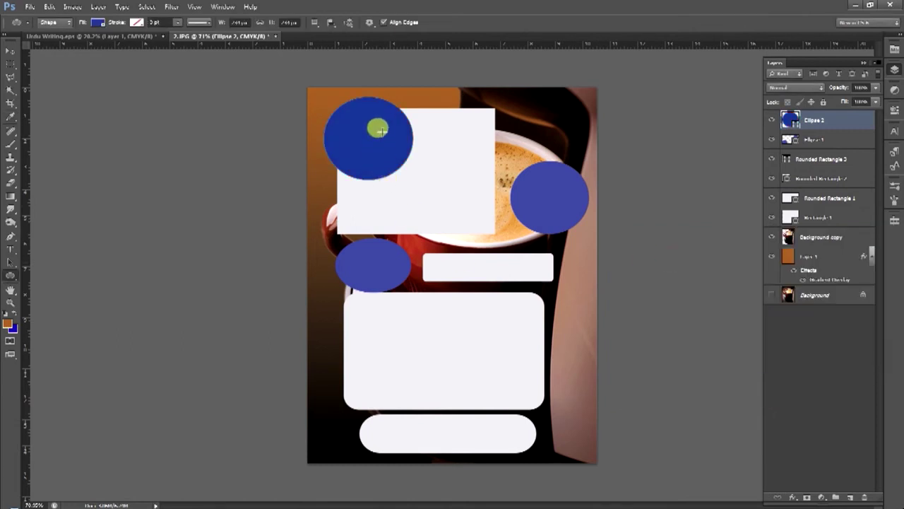
pyautogui.press('v')
pyautogui.moveTo(382, 126); pyautogui.dragTo(458, 200)
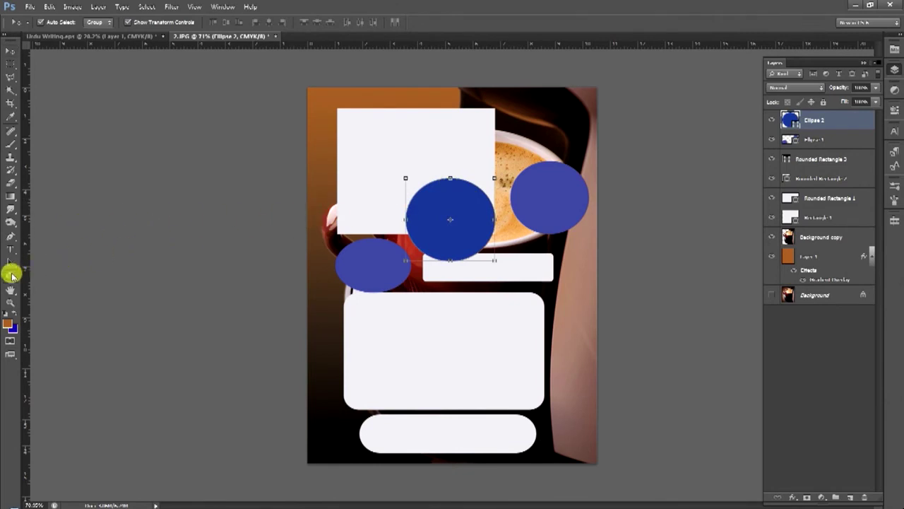
pyautogui.click(10, 275)
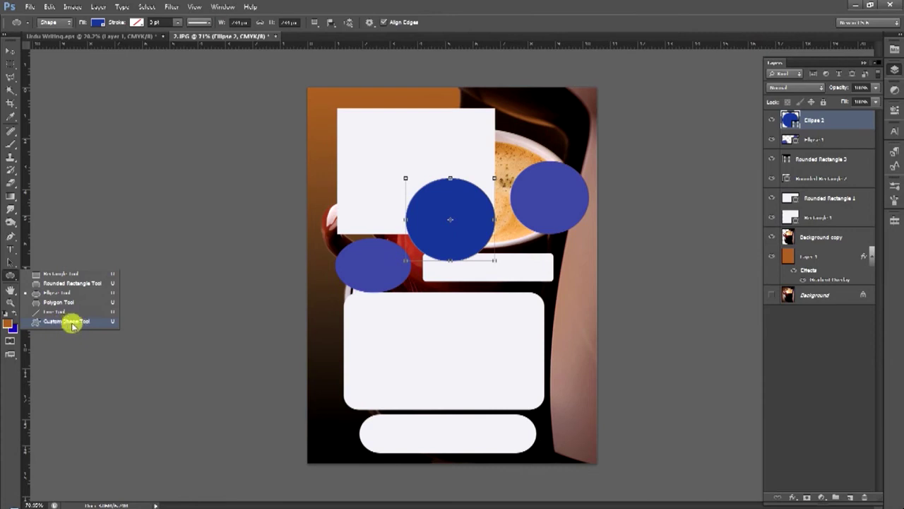
# Reset the Custom Shape library to its default shapes
pyautogui.click(63, 321)
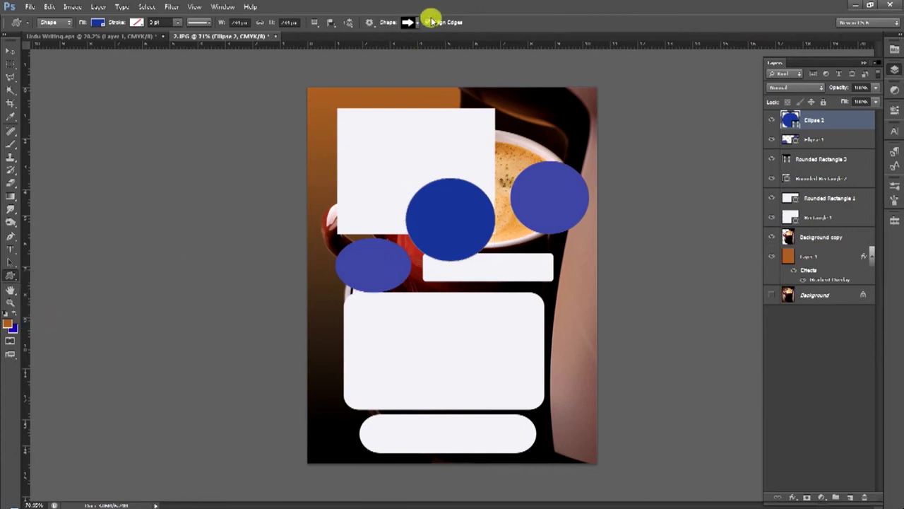
pyautogui.click(413, 22)
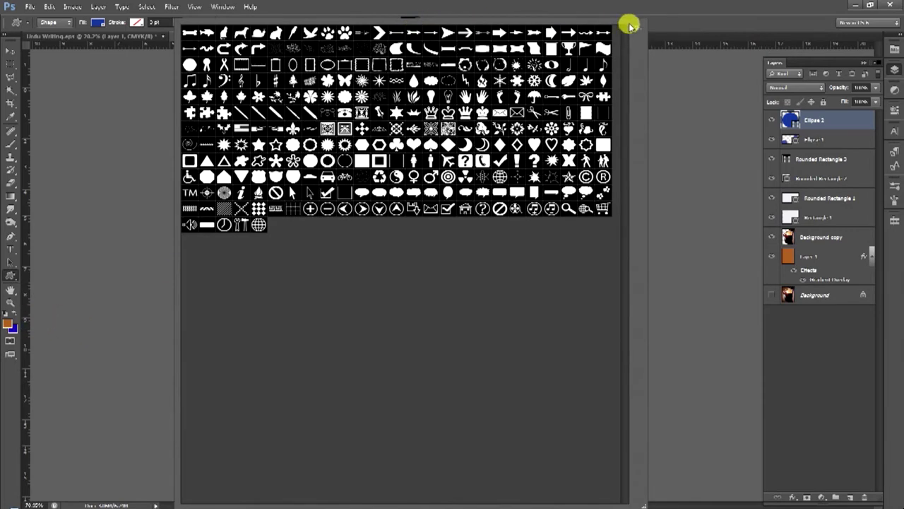
pyautogui.click(633, 27)
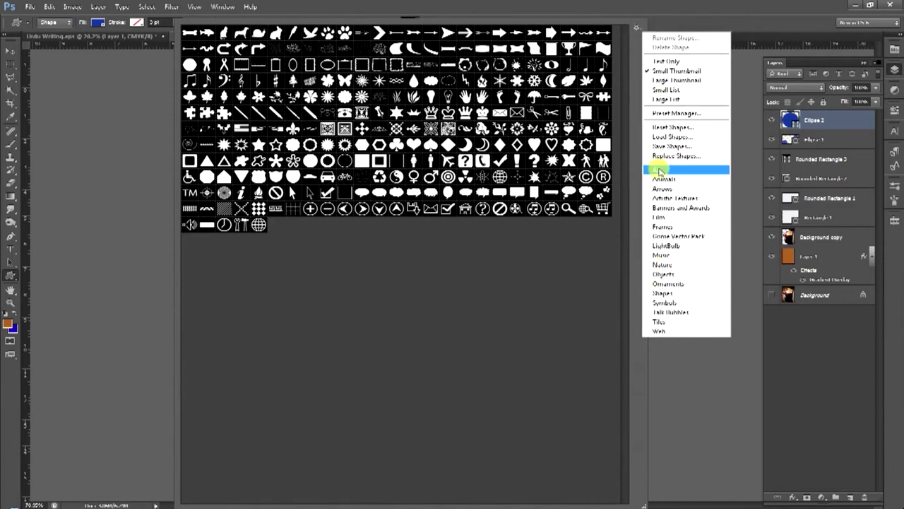
pyautogui.click(667, 131)
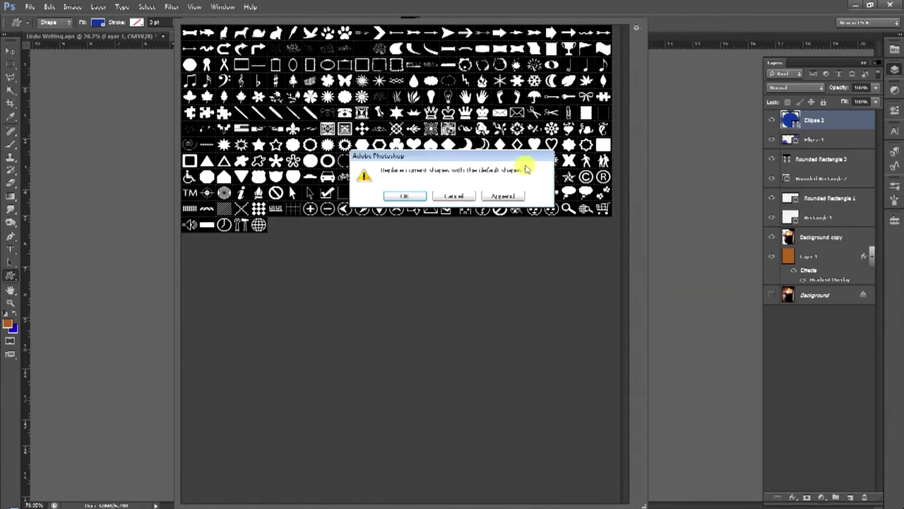
pyautogui.click(406, 195)
pyautogui.click(436, 25)
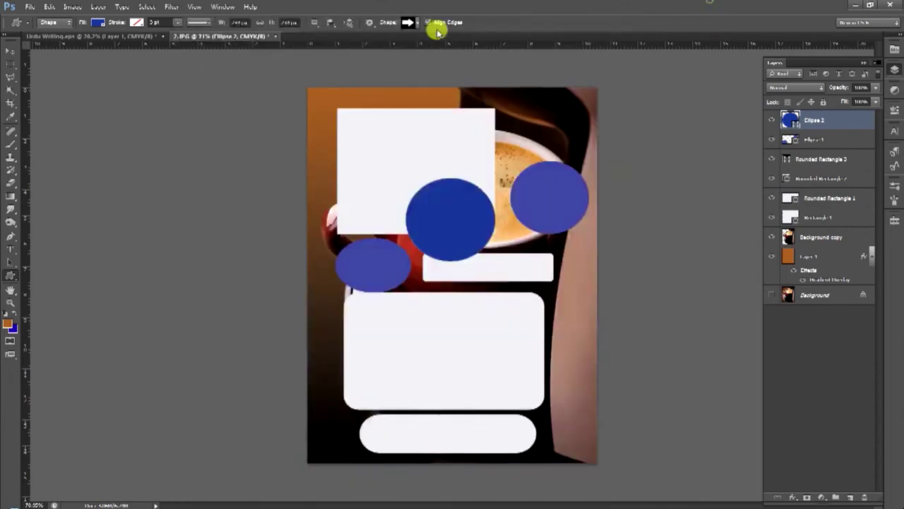
pyautogui.click(414, 24)
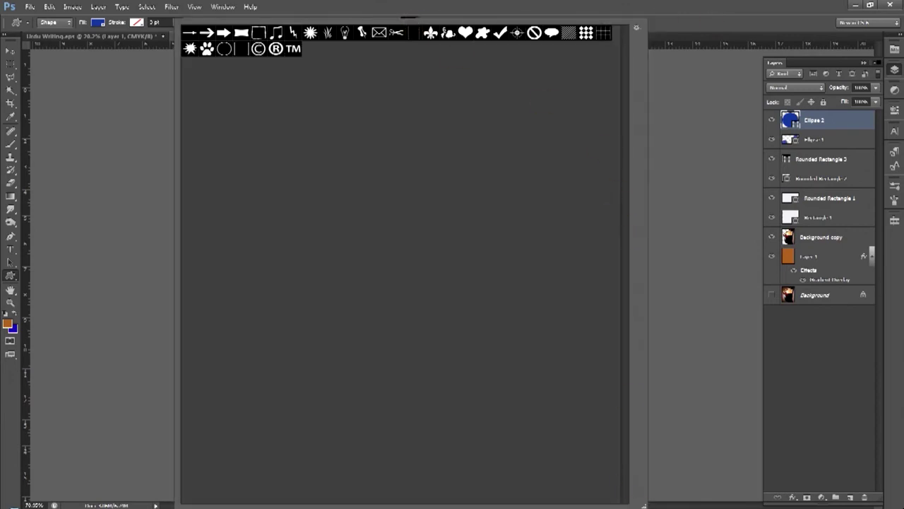
pyautogui.moveTo(638, 503); pyautogui.dragTo(486, 175)
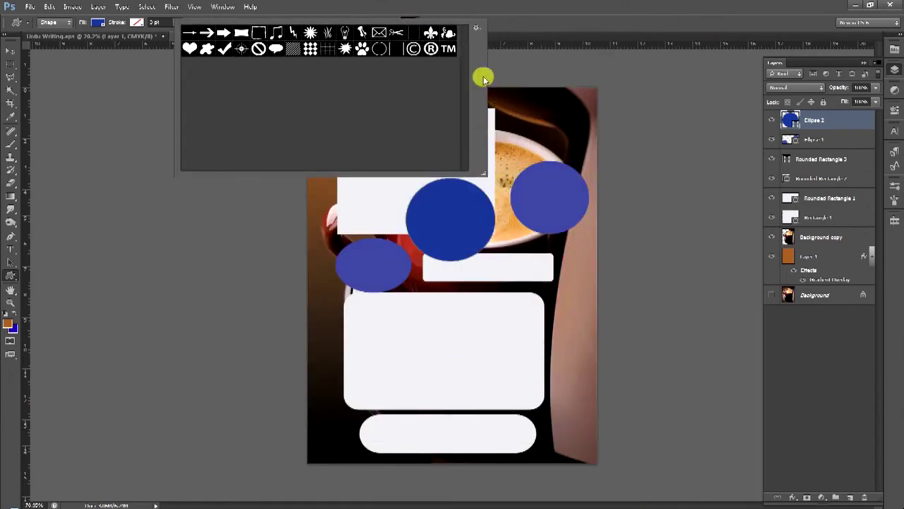
pyautogui.click(490, 176)
pyautogui.press('Escape')
# Load the All shape set into the library and enlarge the picker
pyautogui.click(414, 22)
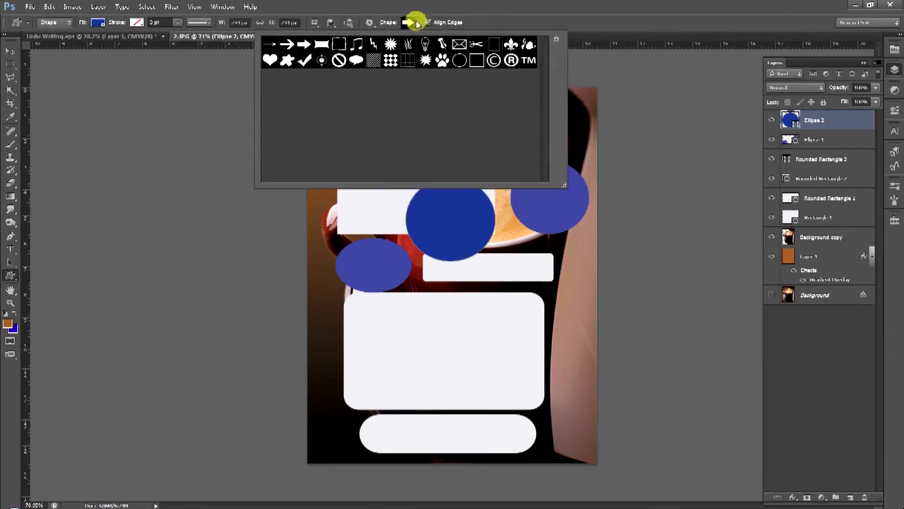
pyautogui.click(556, 39)
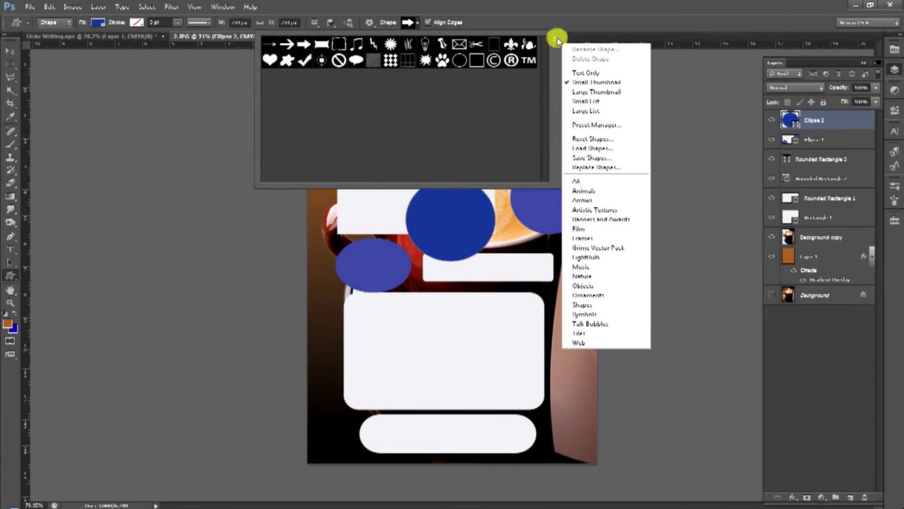
pyautogui.click(576, 181)
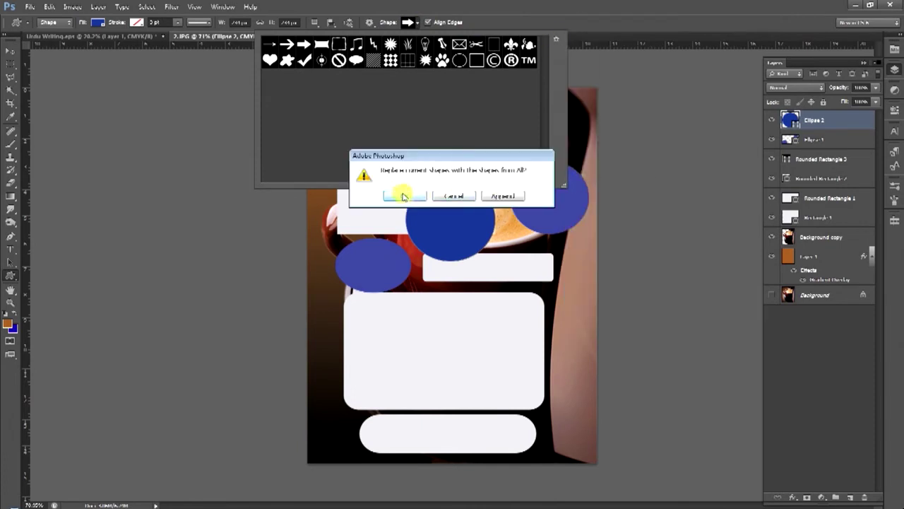
pyautogui.click(404, 195)
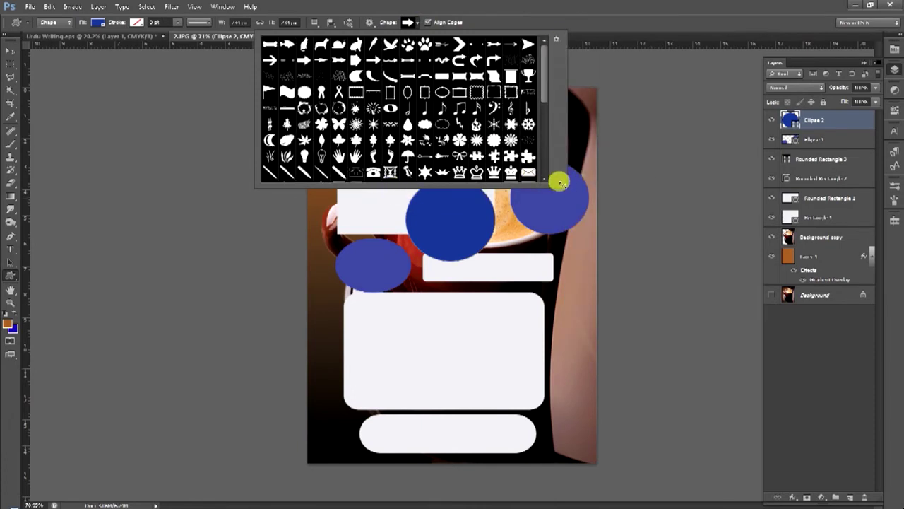
pyautogui.moveTo(558, 183); pyautogui.dragTo(767, 305)
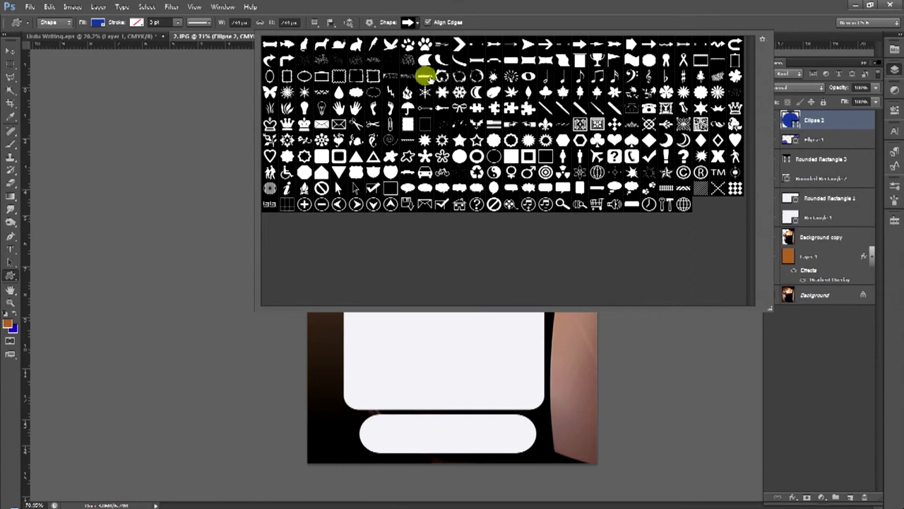
# Browse the shapes: ring, envelope, lightbulb, arrows, figure, crown and diagonal line
pyautogui.click(475, 154)
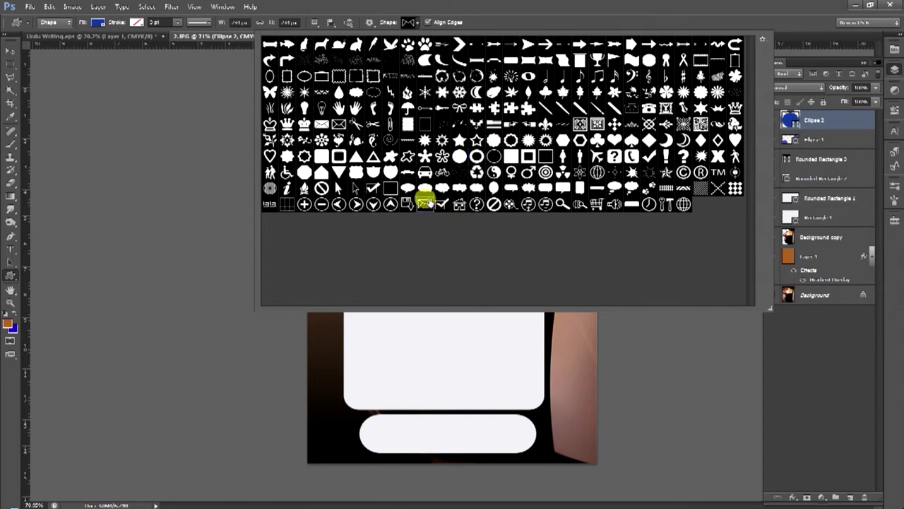
pyautogui.click(425, 204)
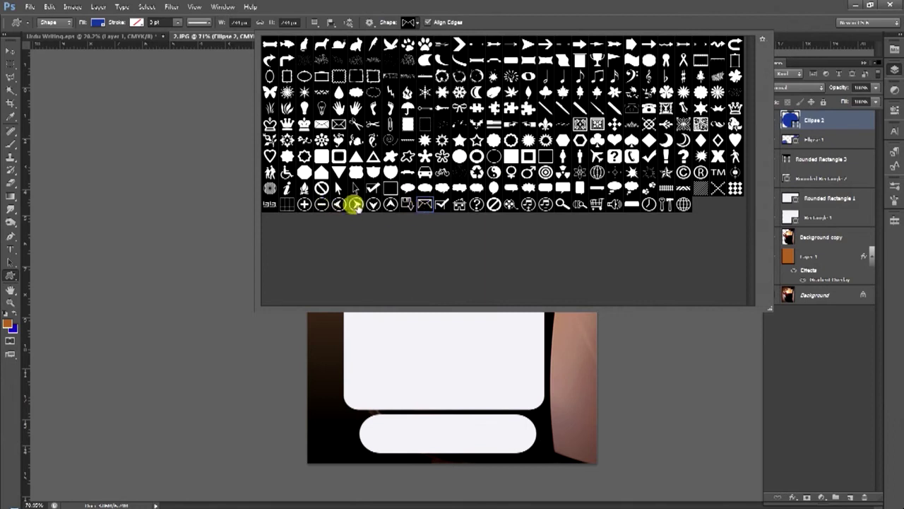
pyautogui.click(305, 108)
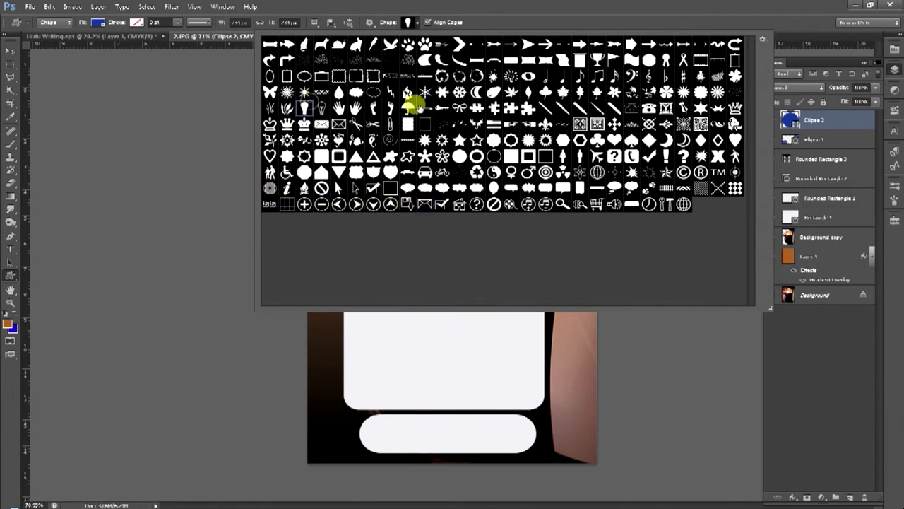
pyautogui.click(576, 46)
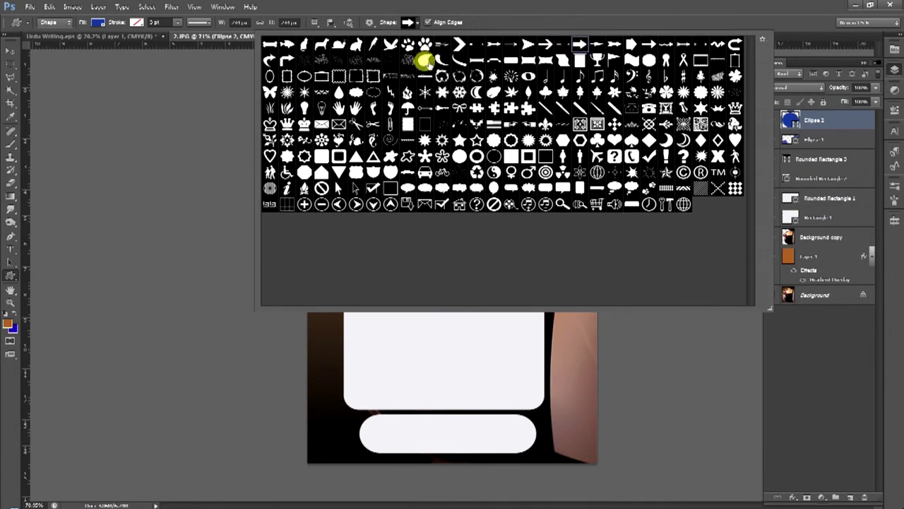
pyautogui.click(287, 59)
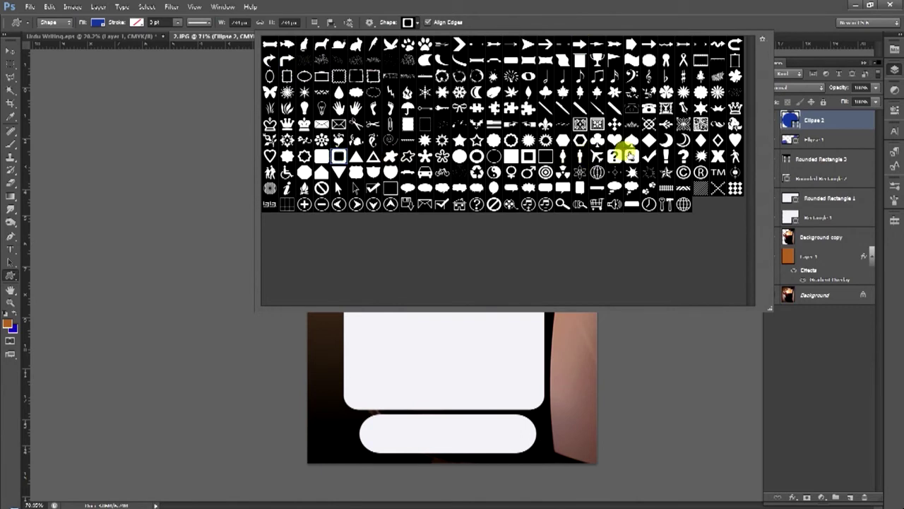
pyautogui.click(630, 155)
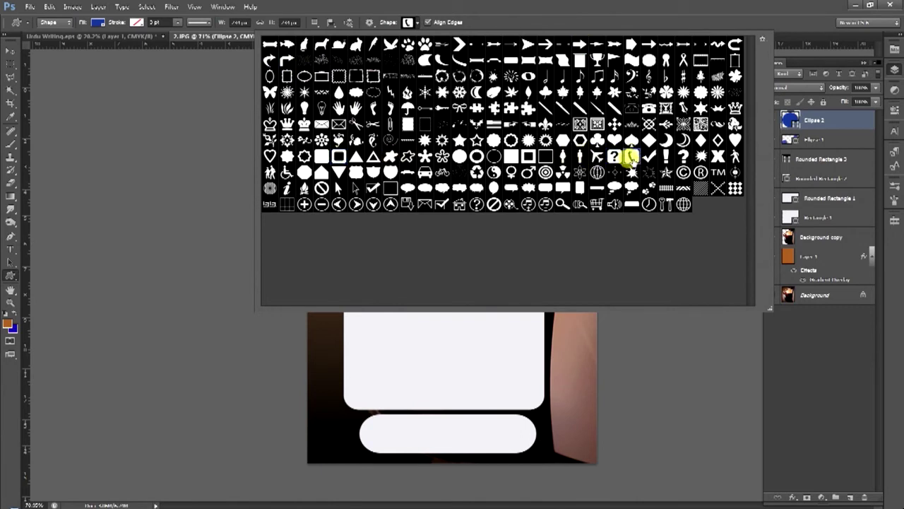
pyautogui.click(578, 157)
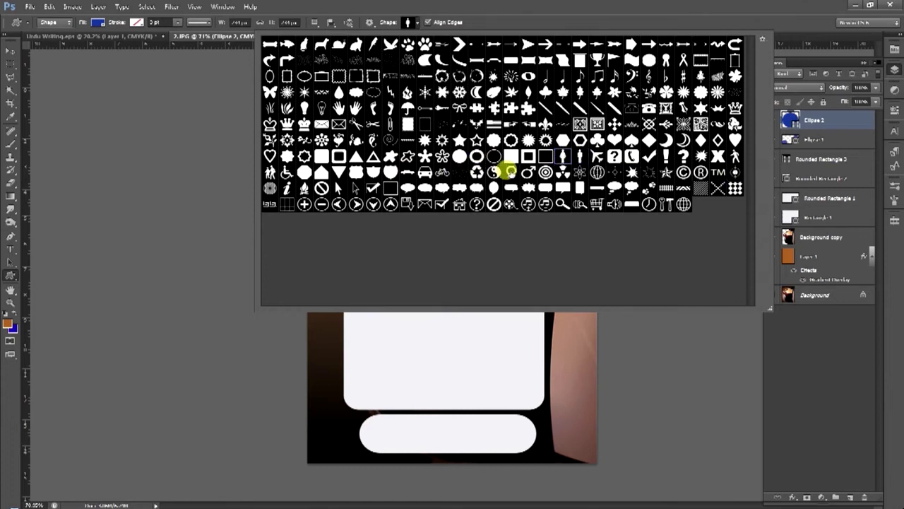
pyautogui.click(733, 107)
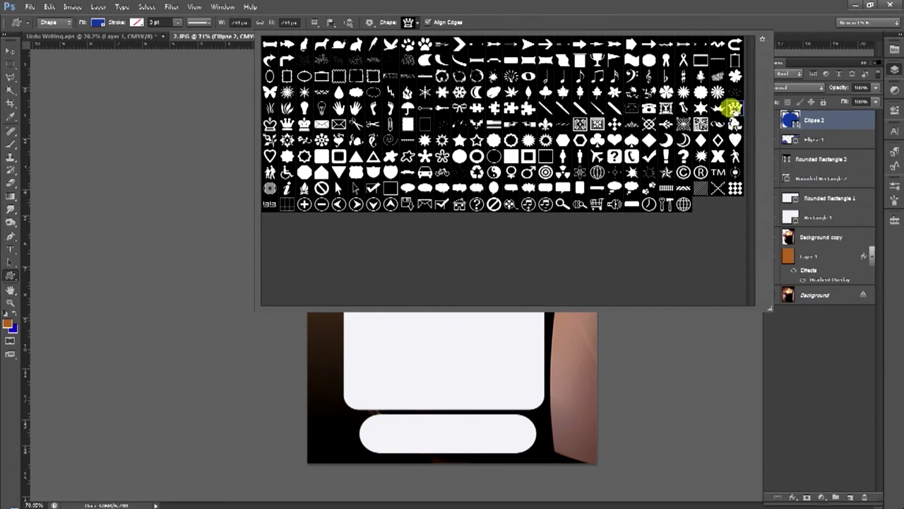
pyautogui.click(561, 110)
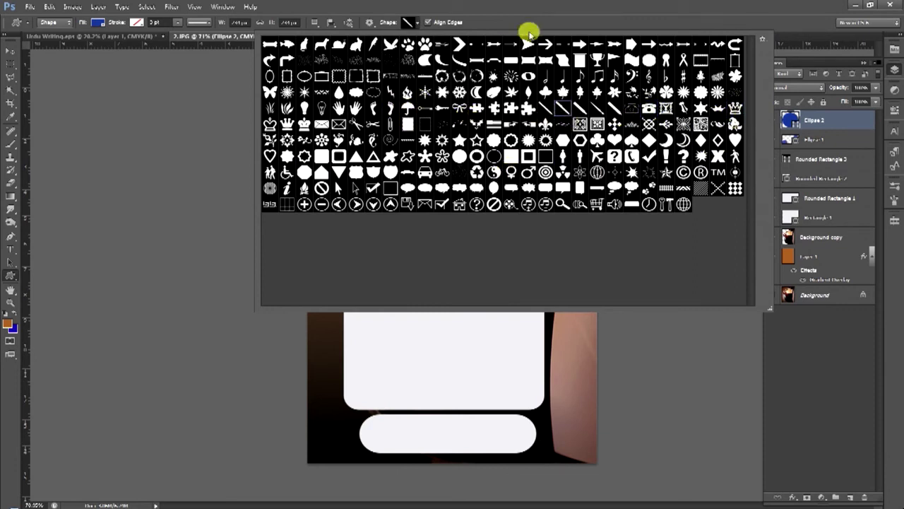
pyautogui.click(8, 66)
pyautogui.click(8, 66)
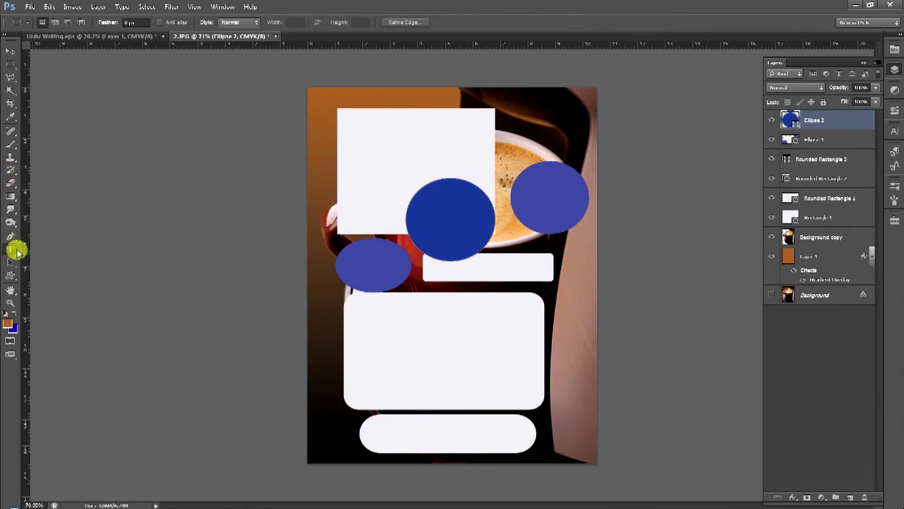
# Delete layers Ellipse 2 through Rectangle 1 and start a text layer near the poster's top
pyautogui.click(11, 248)
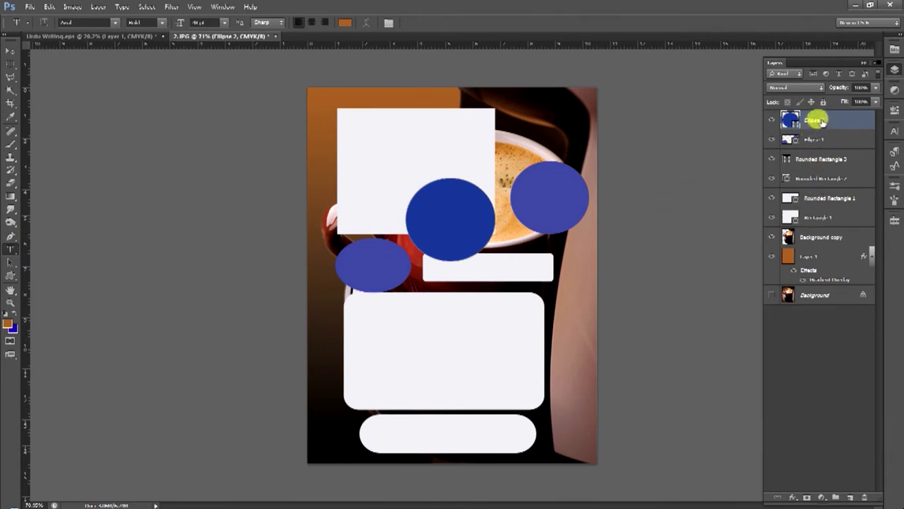
pyautogui.keyDown('shift'); pyautogui.click(818, 120); pyautogui.keyUp('shift')
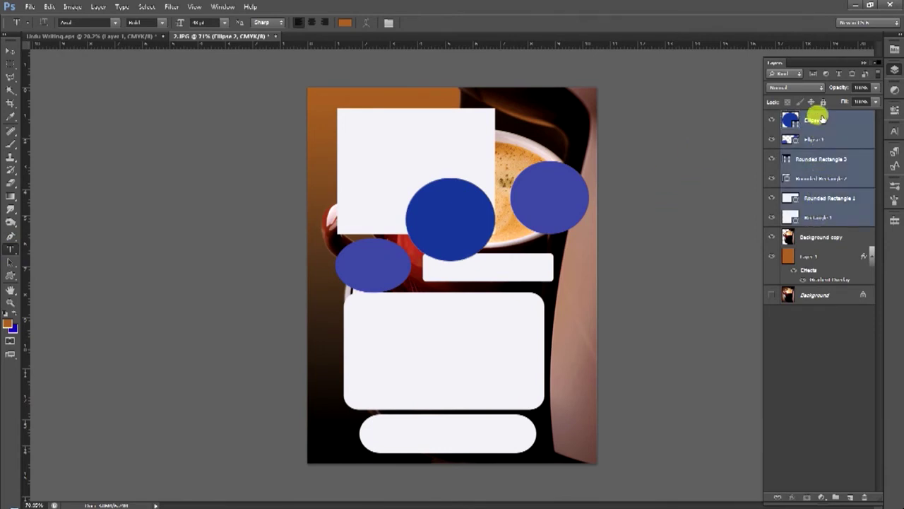
pyautogui.moveTo(817, 116); pyautogui.dragTo(863, 495)
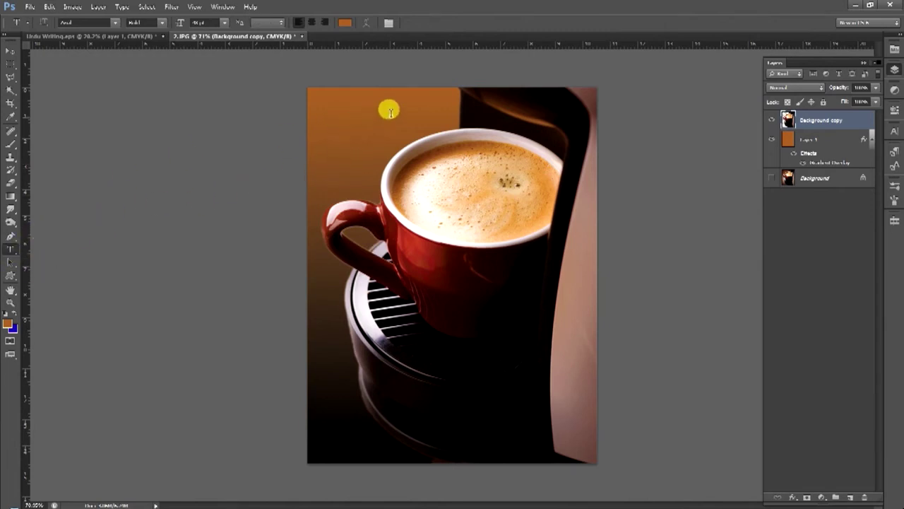
pyautogui.click(375, 126)
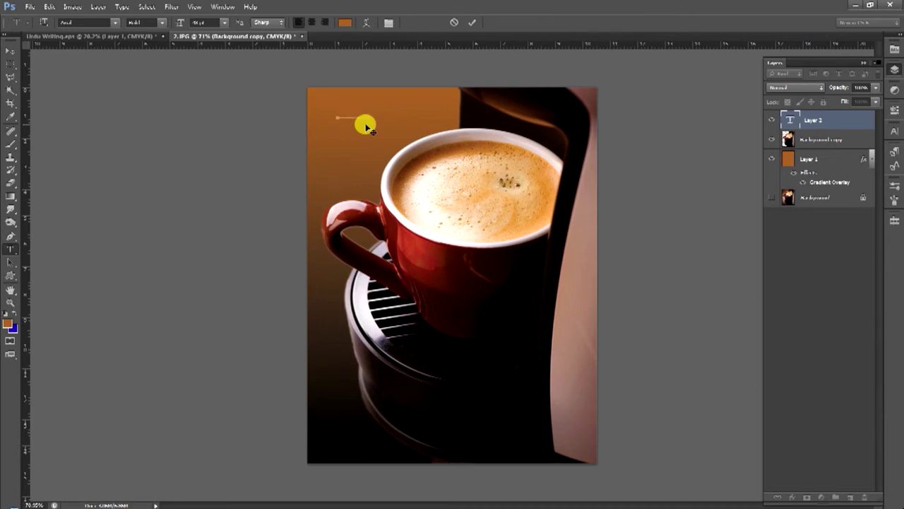
# Colour the 'Hot Tea' text white and commit it
pyautogui.hotkey('ctrl', 'a')
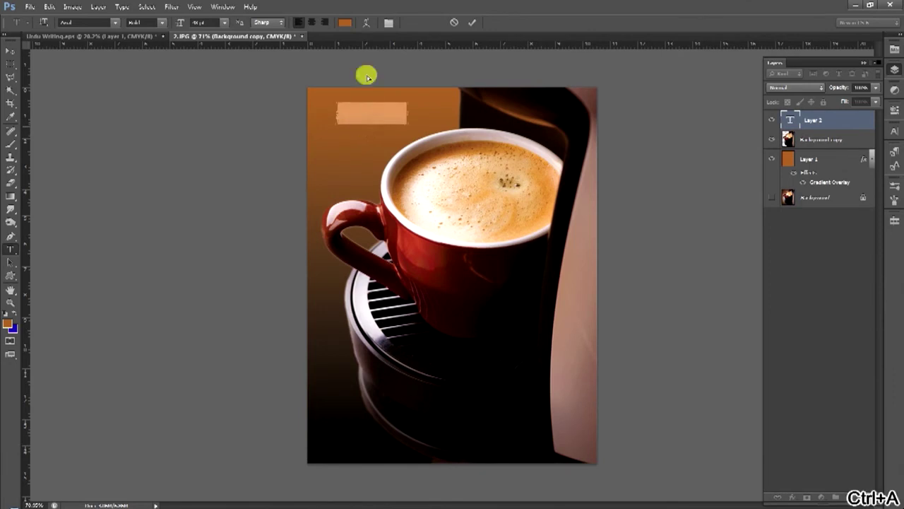
pyautogui.click(343, 26)
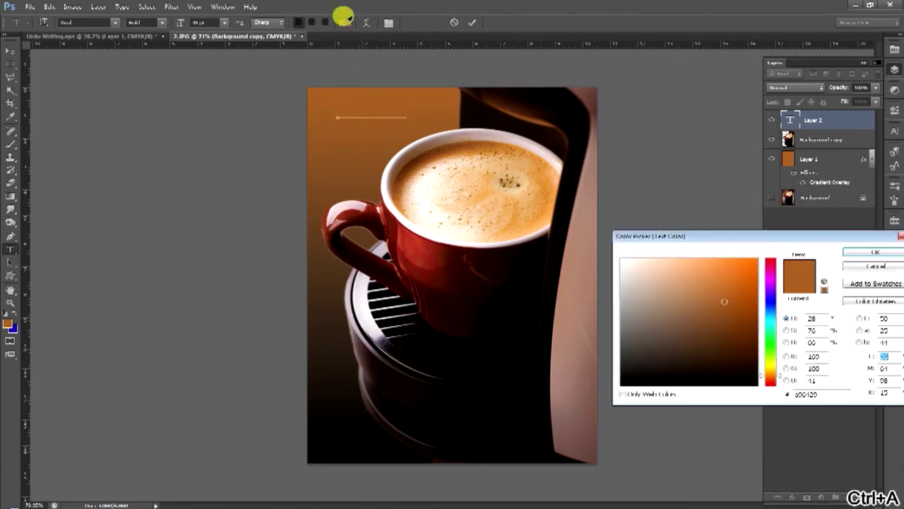
pyautogui.click(648, 295)
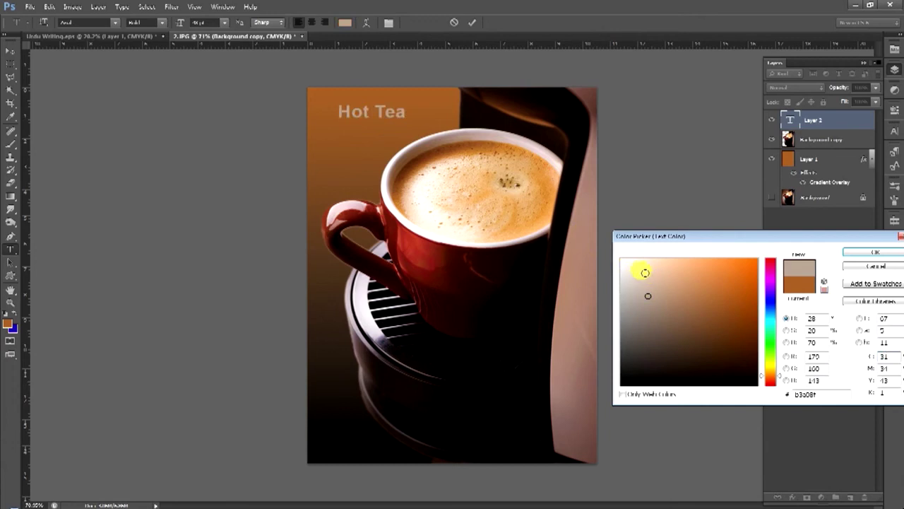
pyautogui.moveTo(622, 262); pyautogui.dragTo(610, 250)
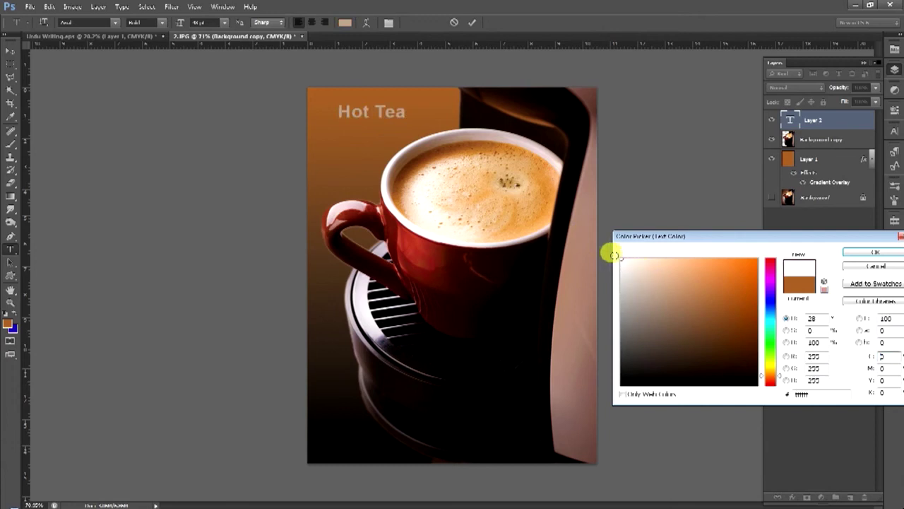
pyautogui.click(892, 255)
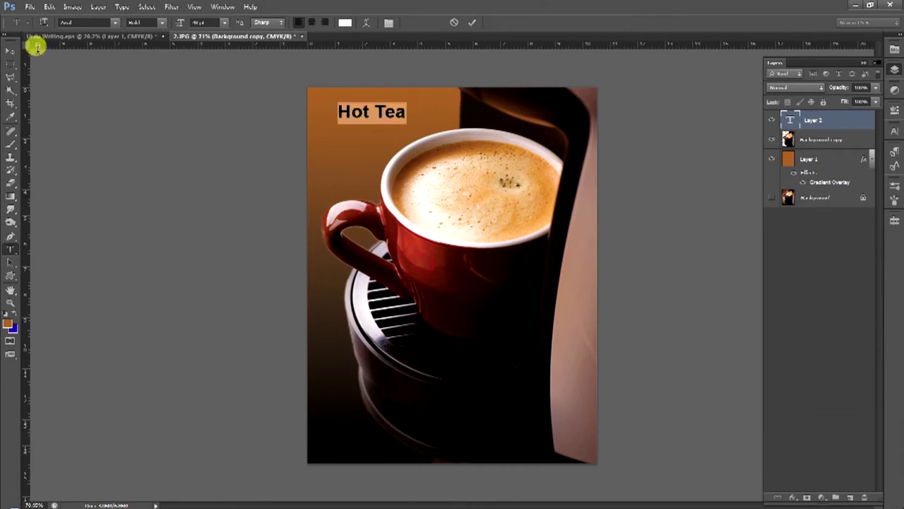
pyautogui.click(10, 48)
# Scale the Hot Tea title up with Ctrl+T and shift it slightly left
pyautogui.click(401, 115)
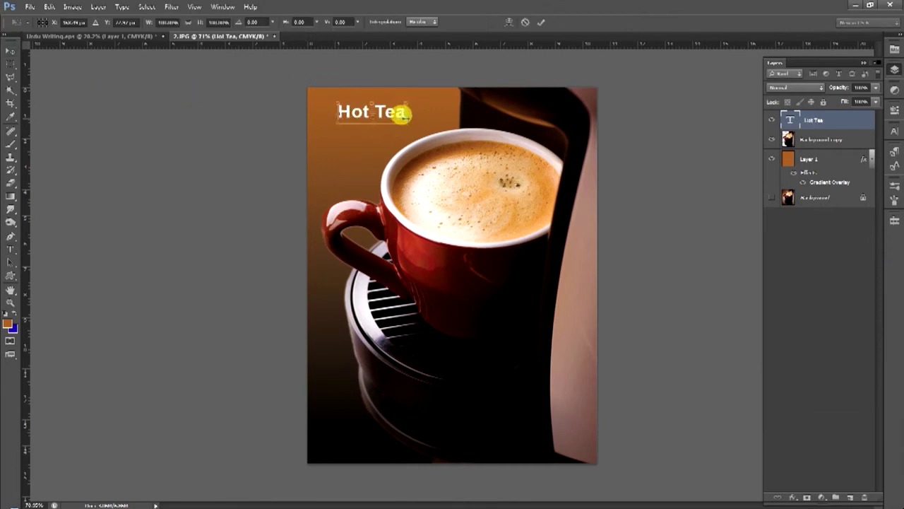
pyautogui.moveTo(407, 124); pyautogui.dragTo(428, 134)
pyautogui.moveTo(322, 97); pyautogui.dragTo(322, 94)
pyautogui.moveTo(418, 109); pyautogui.dragTo(414, 108)
pyautogui.press('Return')
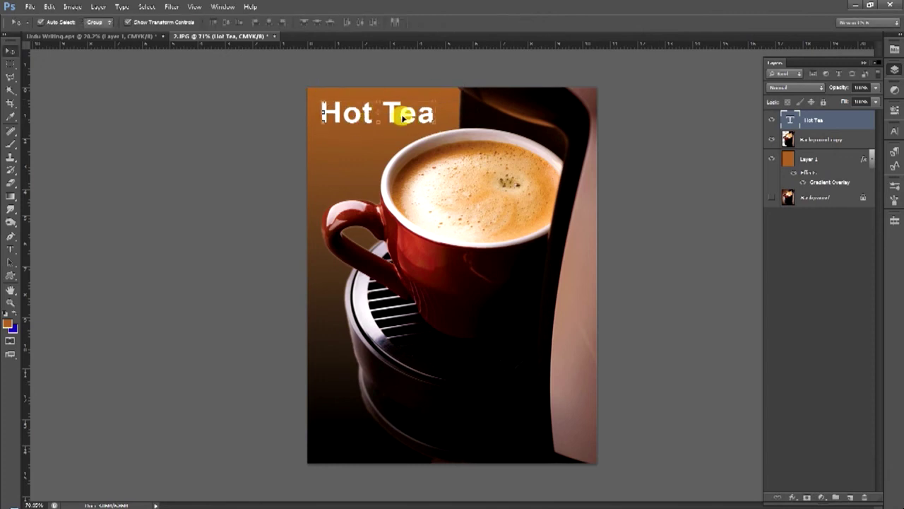
# Zoom in on the Hot Tea title and open its Layer Style settings
pyautogui.keyDown('ctrl'); pyautogui.click(426, 115); pyautogui.keyUp('ctrl')
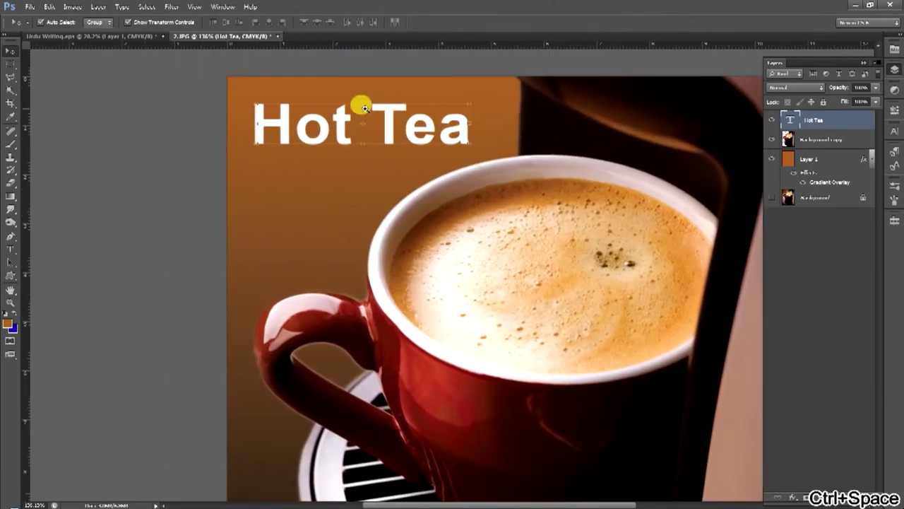
pyautogui.keyDown('ctrl'); pyautogui.click(374, 111); pyautogui.keyUp('ctrl')
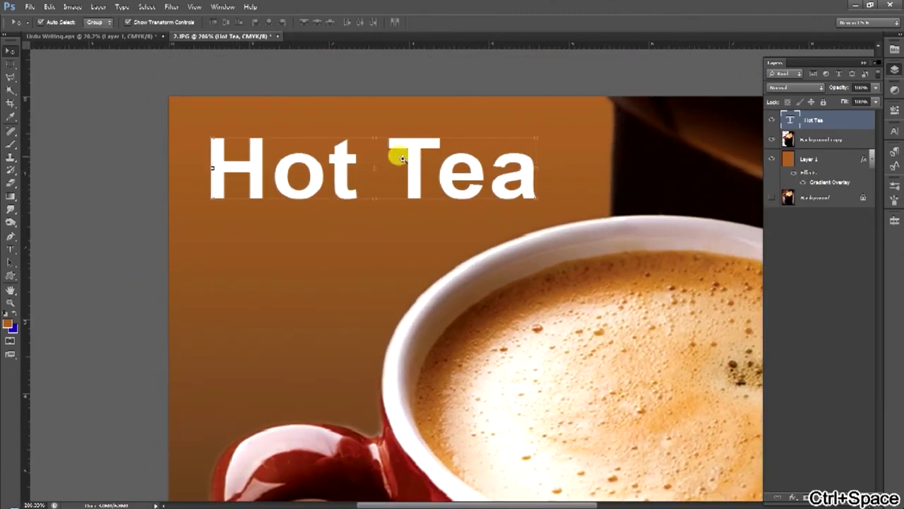
pyautogui.doubleClick(839, 119)
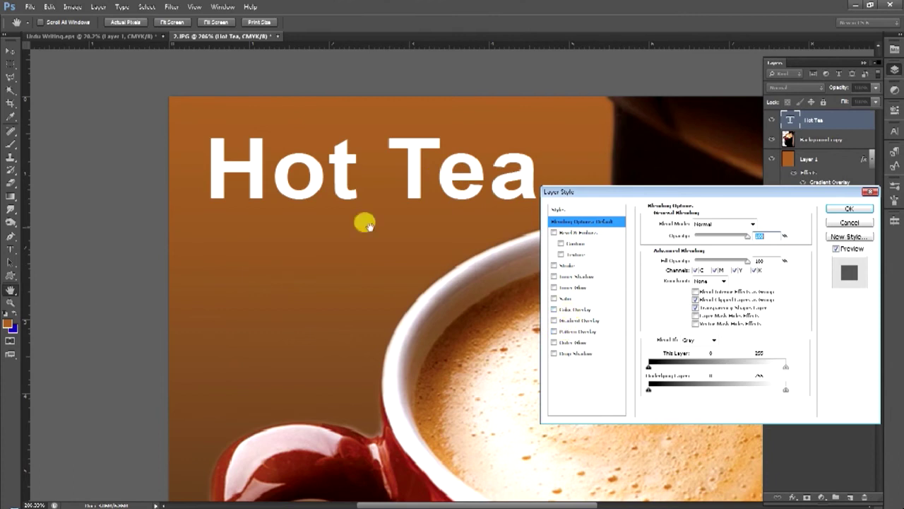
# Add a peach Color Overlay and a thin Stroke outline to the title
pyautogui.click(569, 309)
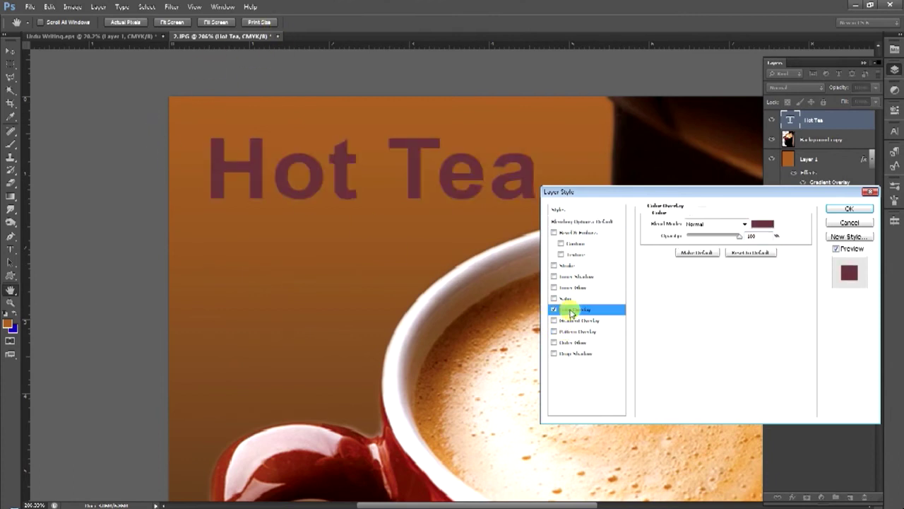
pyautogui.click(760, 224)
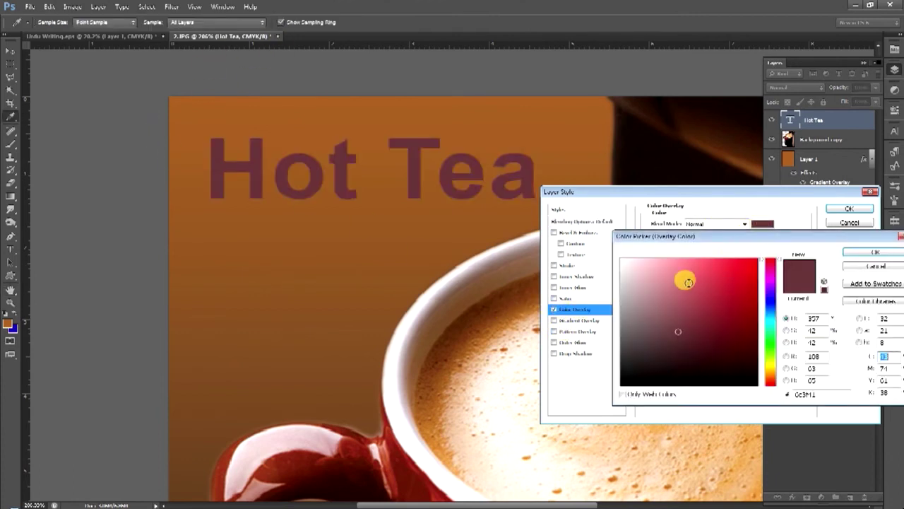
pyautogui.click(686, 281)
pyautogui.click(623, 281)
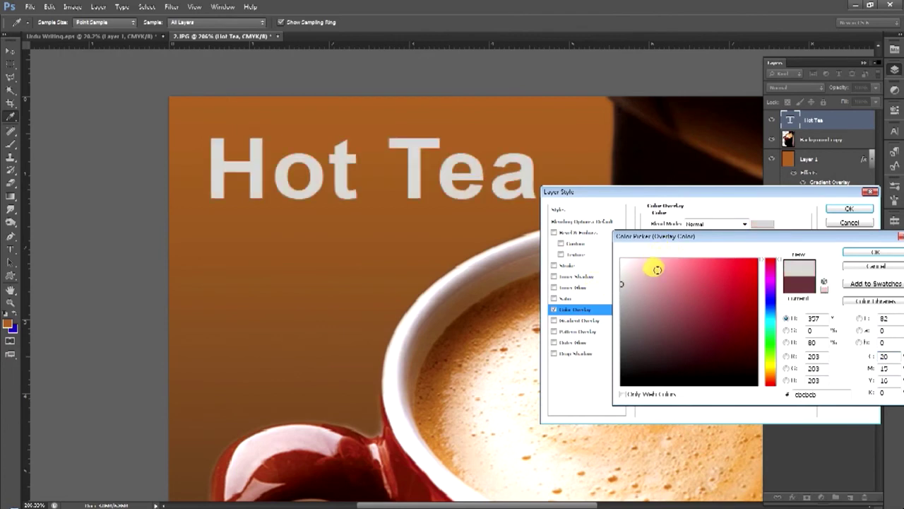
pyautogui.click(664, 258)
pyautogui.click(770, 371)
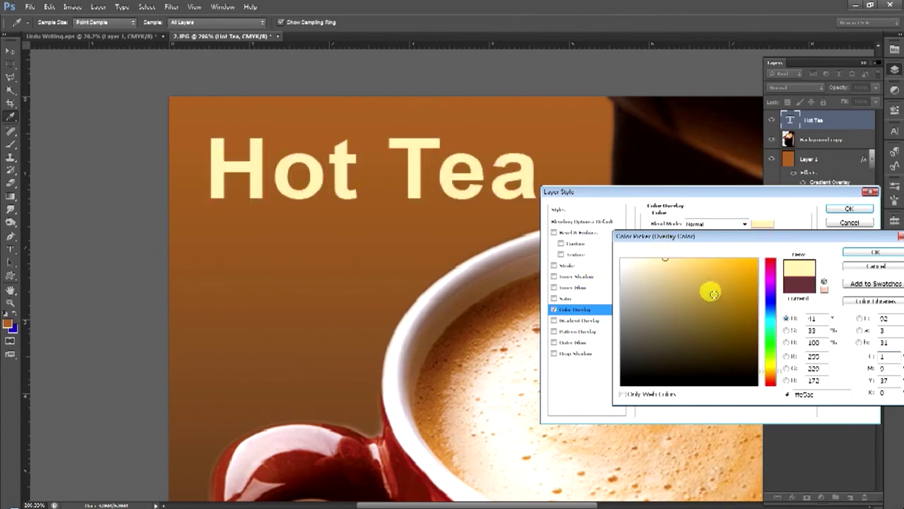
pyautogui.click(770, 374)
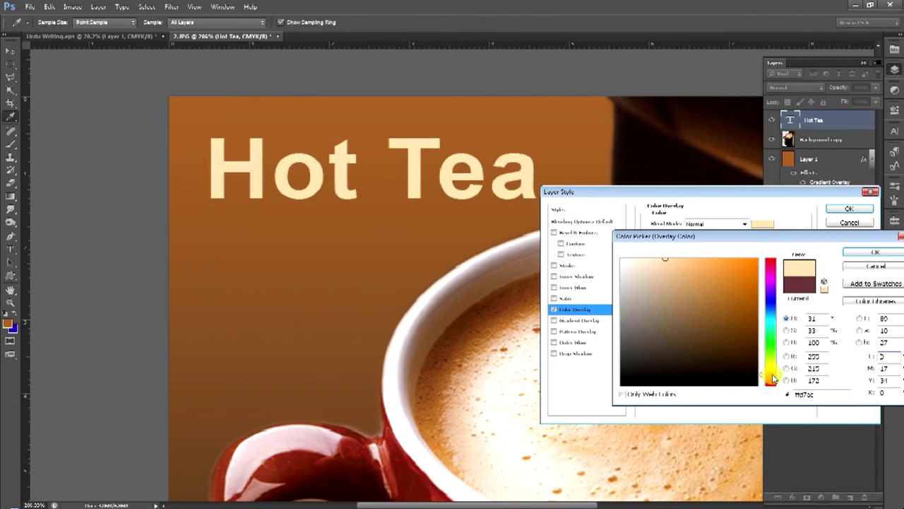
pyautogui.press('Return')
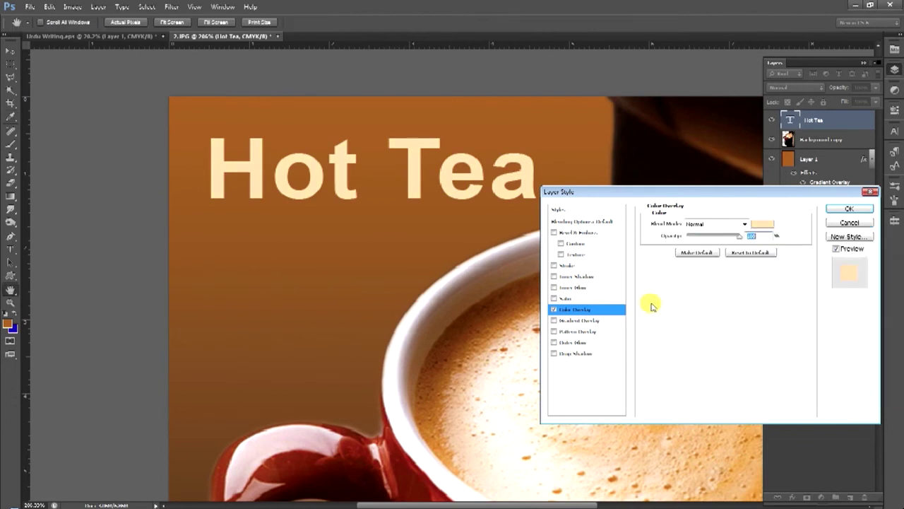
pyautogui.click(566, 266)
pyautogui.moveTo(686, 228); pyautogui.dragTo(687, 226)
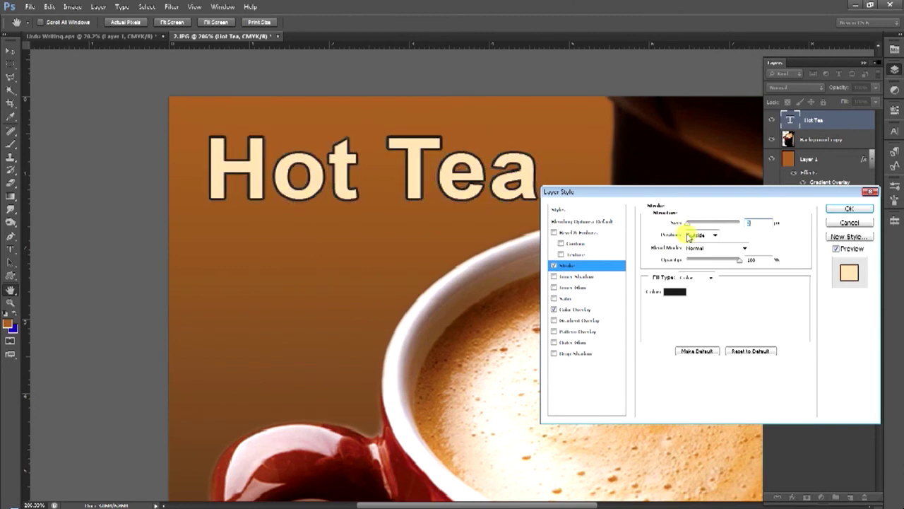
# Make the stroke black and add a black Drop Shadow, setting distance and 94% opacity
pyautogui.click(675, 291)
pyautogui.press('Return')
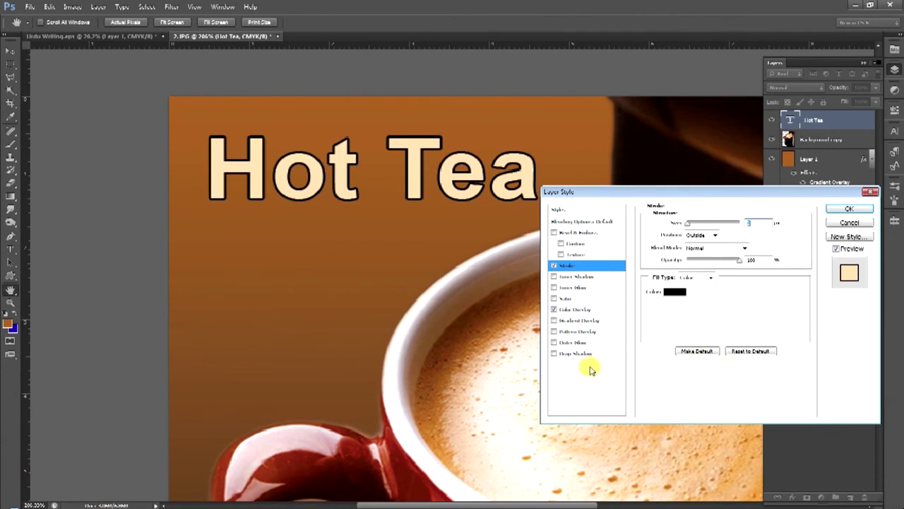
pyautogui.click(581, 354)
pyautogui.moveTo(693, 266)
pyautogui.mouseDown()
pyautogui.moveTo(706, 276)
pyautogui.moveTo(743, 276)
pyautogui.moveTo(693, 264)
pyautogui.mouseUp()
pyautogui.moveTo(734, 236); pyautogui.dragTo(738, 237)
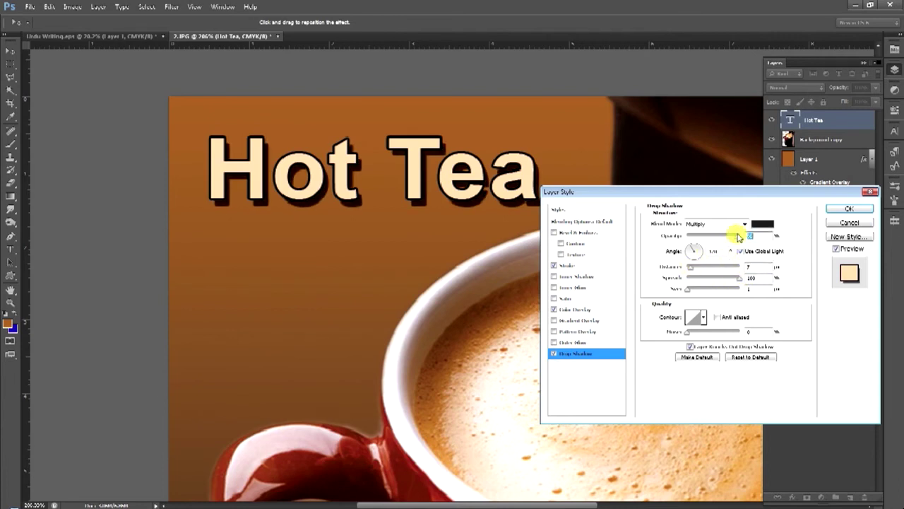
pyautogui.click(763, 224)
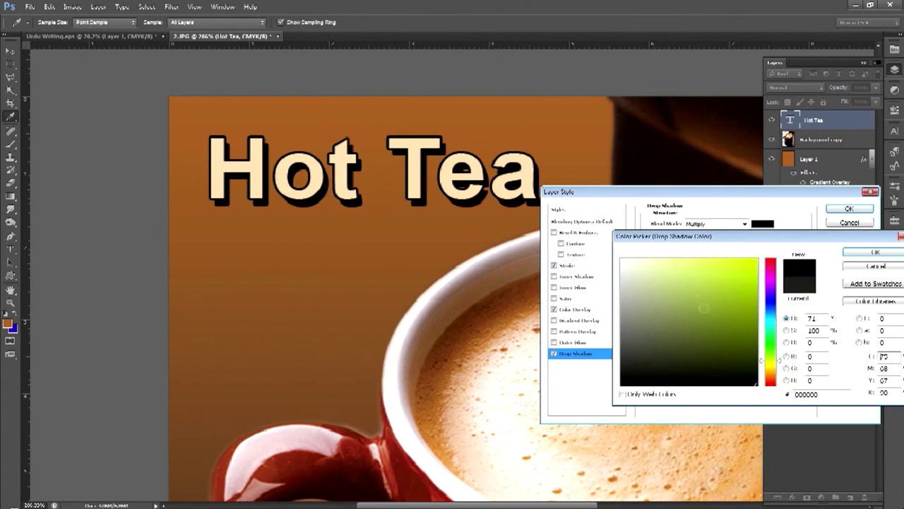
pyautogui.press('Return')
# Fine-tune the shadow's size, distance and 44% spread for a tighter, harder shadow
pyautogui.moveTo(691, 288); pyautogui.dragTo(689, 291)
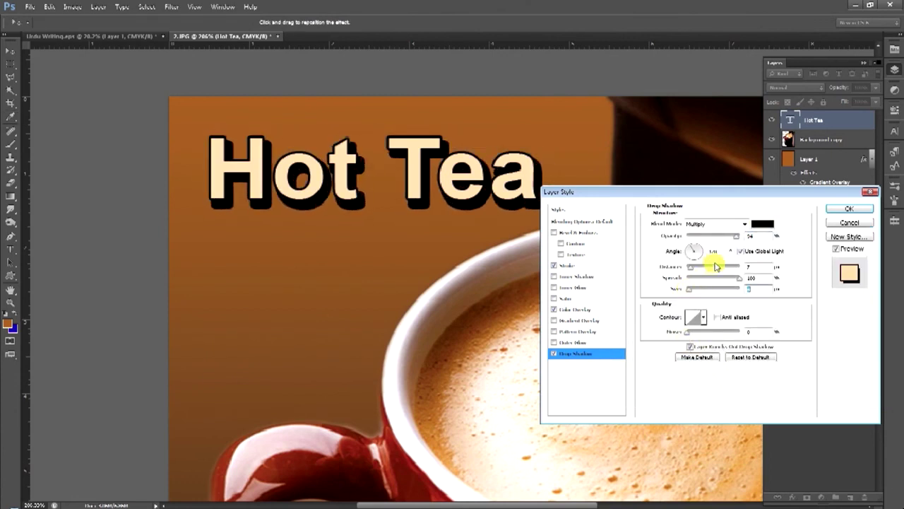
pyautogui.moveTo(697, 271)
pyautogui.mouseDown()
pyautogui.moveTo(692, 263)
pyautogui.moveTo(710, 274)
pyautogui.moveTo(685, 262)
pyautogui.moveTo(696, 269)
pyautogui.moveTo(690, 290)
pyautogui.moveTo(692, 271)
pyautogui.mouseUp()
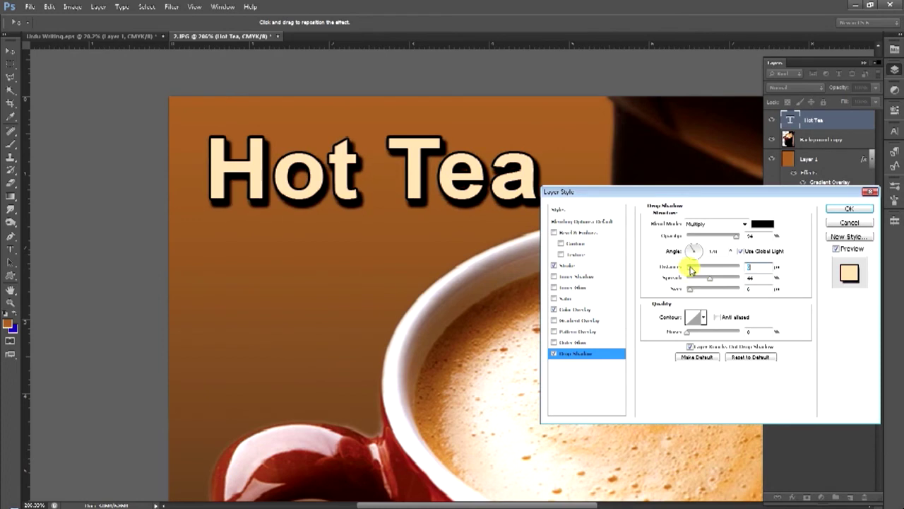
pyautogui.click(693, 290)
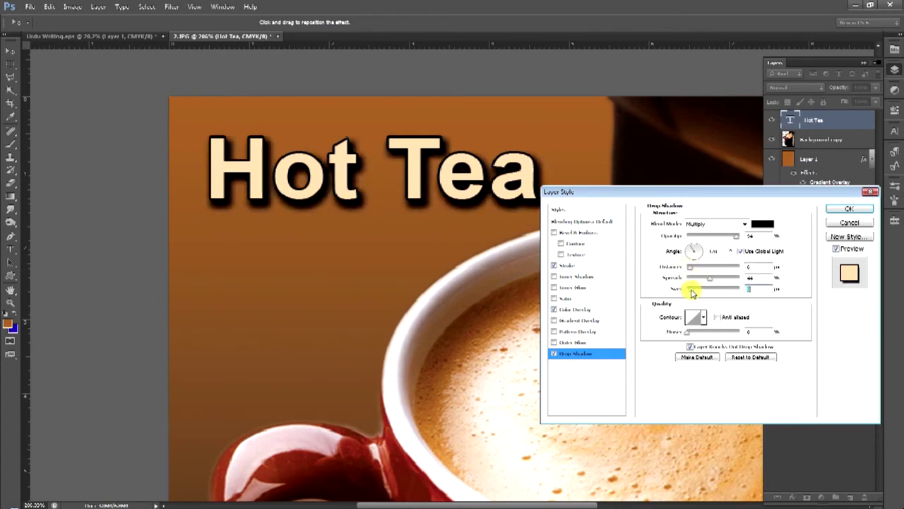
pyautogui.moveTo(693, 293); pyautogui.dragTo(688, 291)
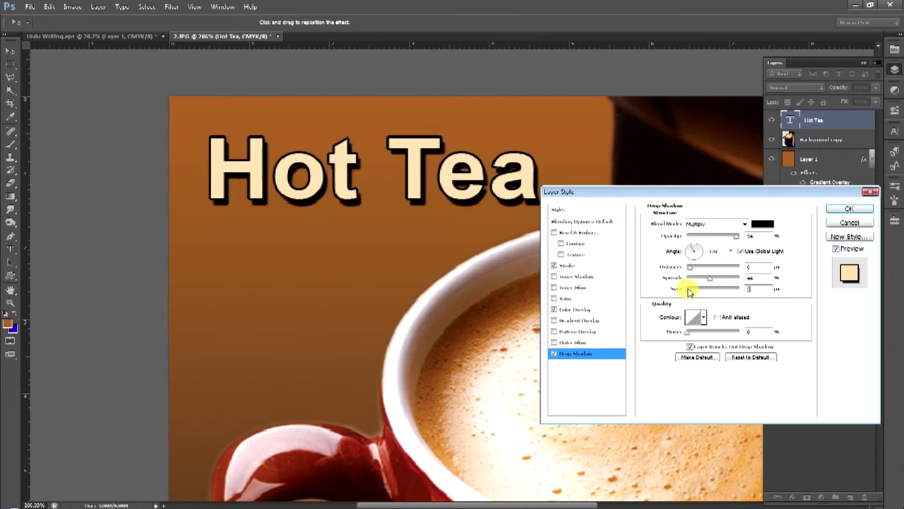
pyautogui.click(572, 234)
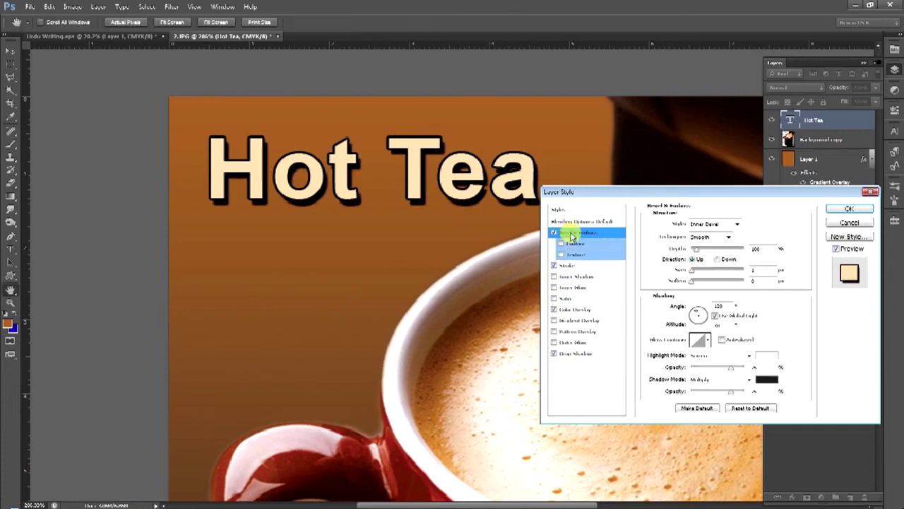
# Give the Hot Tea title a Bevel & Emboss with 174% depth and a light angle near 117°
pyautogui.click(701, 252)
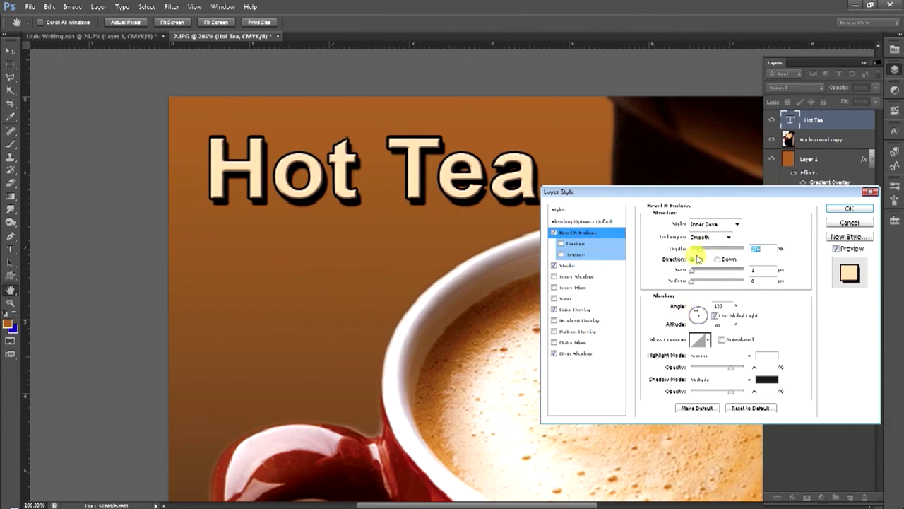
pyautogui.click(696, 272)
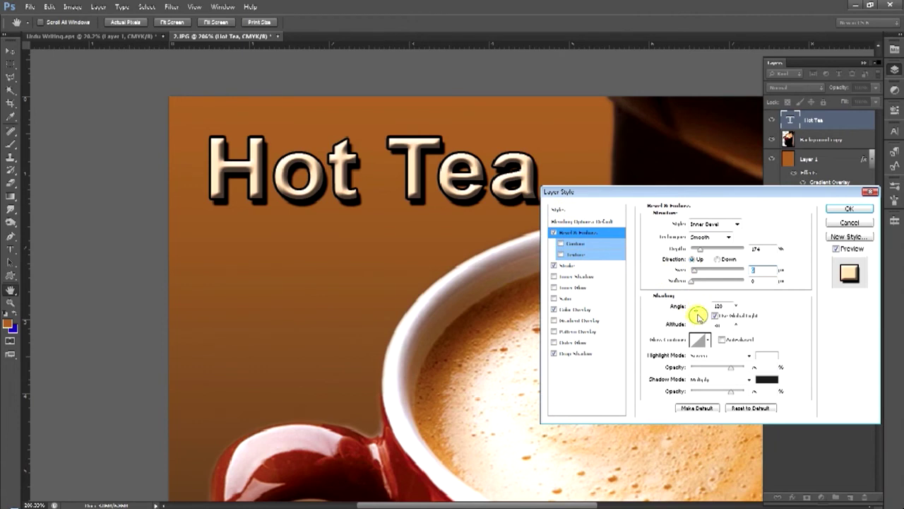
pyautogui.click(698, 317)
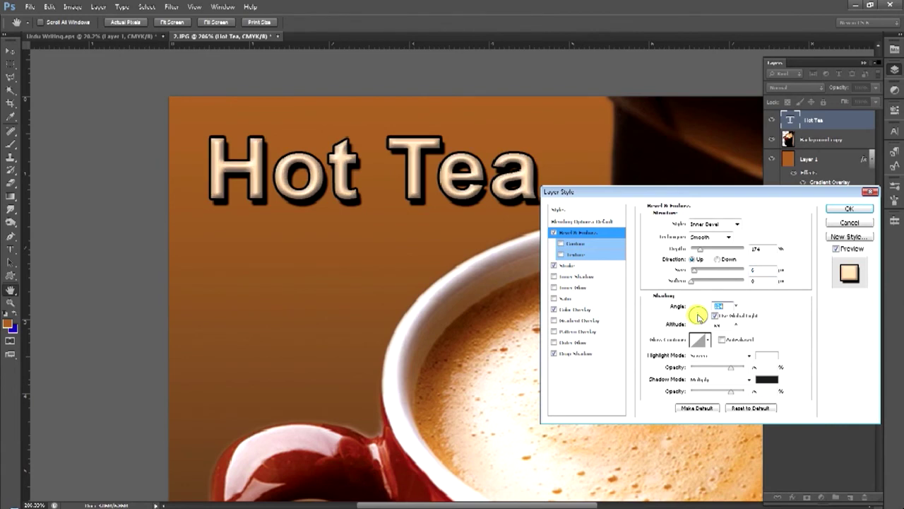
pyautogui.click(698, 315)
pyautogui.click(575, 310)
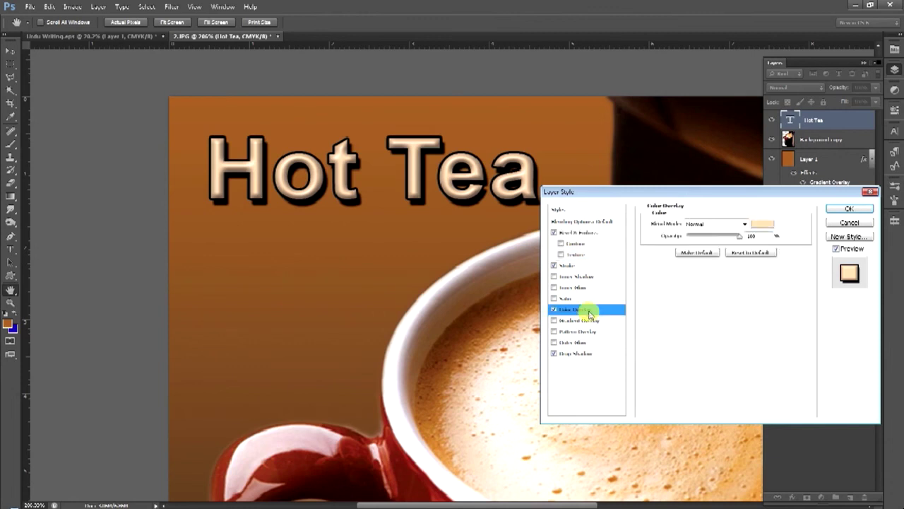
# Change the title's Color Overlay to a pale cream-yellow sampled from the coffee foam
pyautogui.click(753, 226)
pyautogui.click(722, 277)
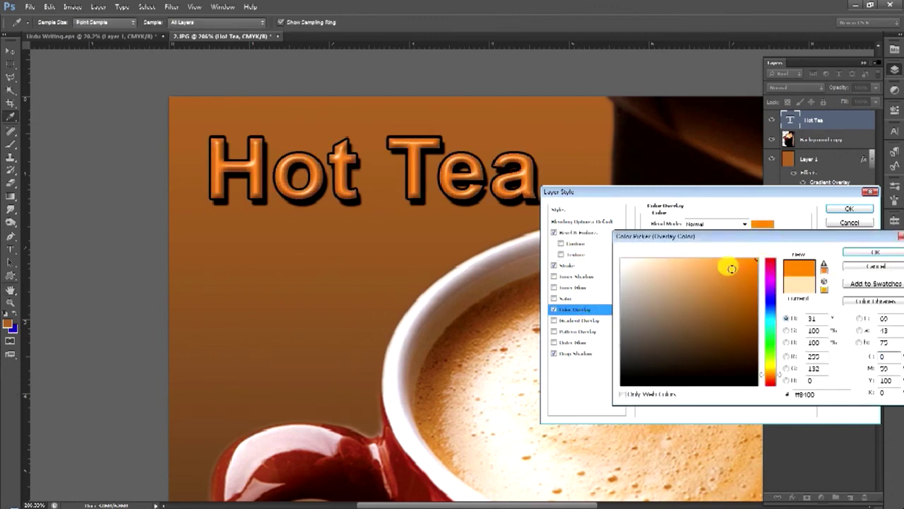
pyautogui.moveTo(776, 381); pyautogui.dragTo(772, 330)
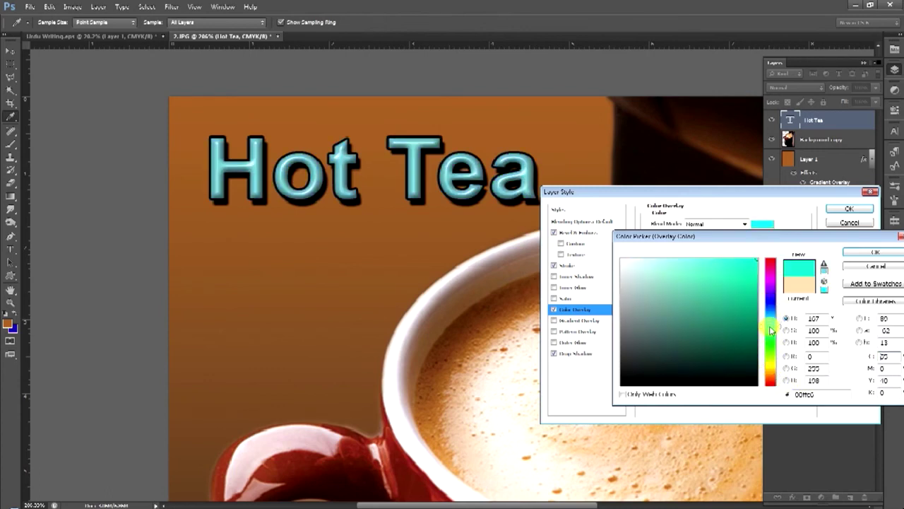
pyautogui.click(855, 253)
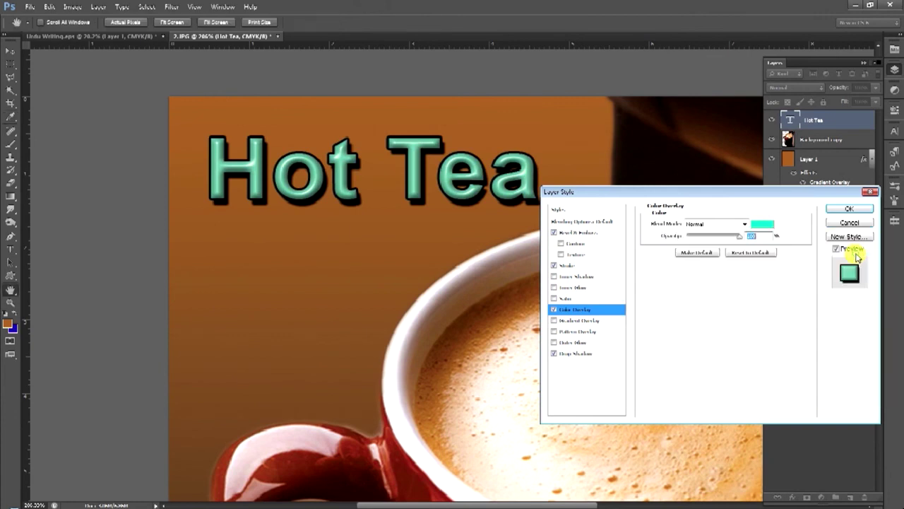
pyautogui.click(840, 211)
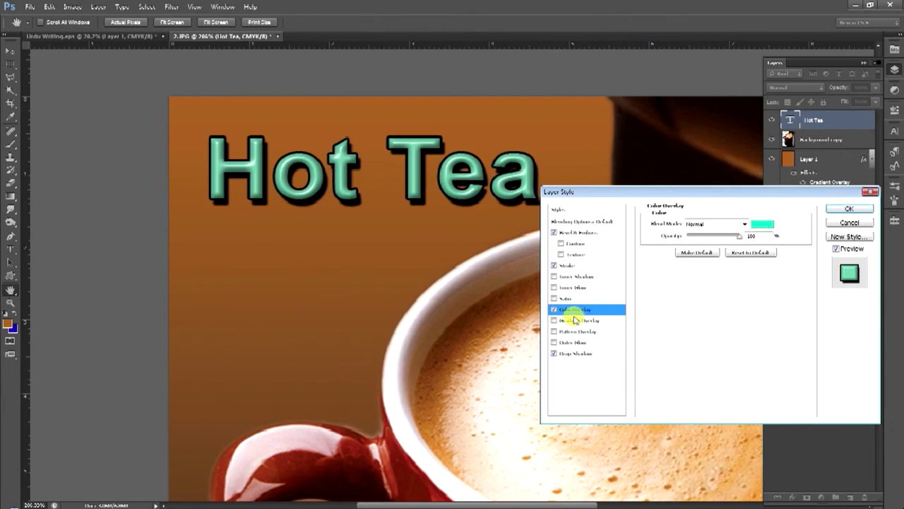
pyautogui.click(762, 224)
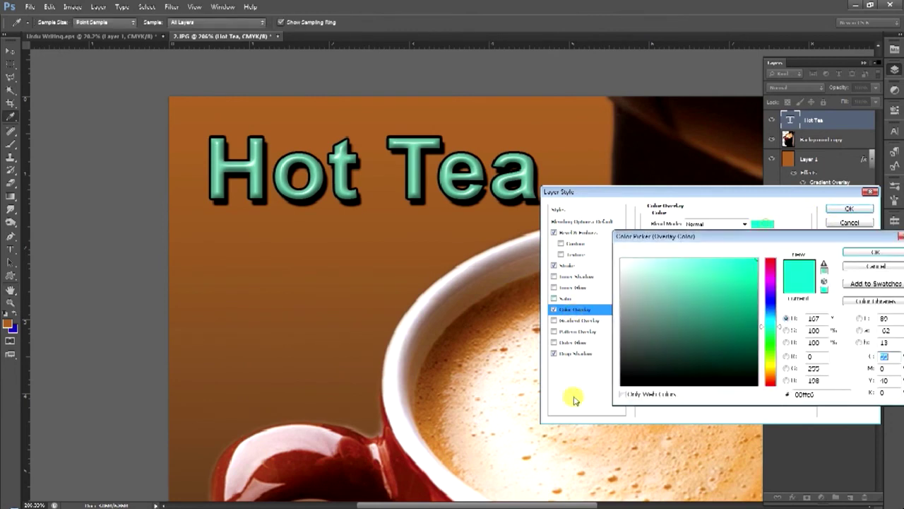
pyautogui.click(548, 442)
pyautogui.click(638, 426)
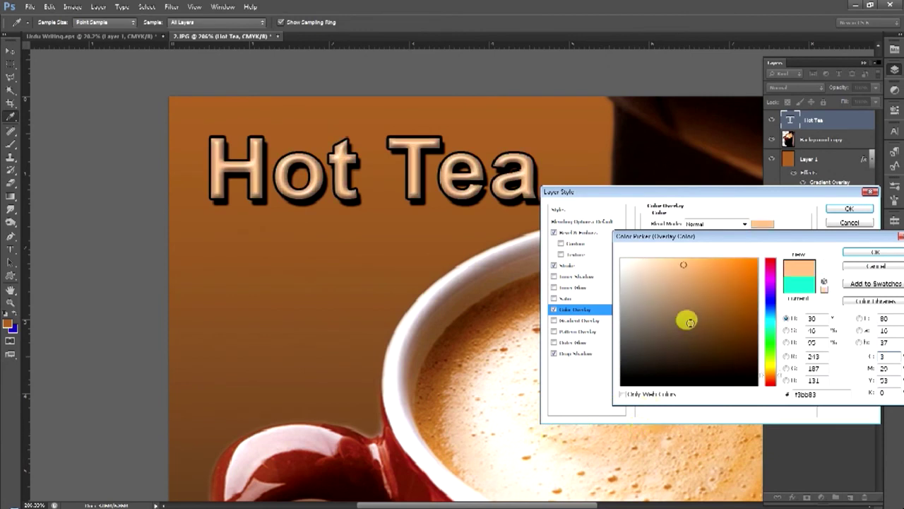
pyautogui.moveTo(704, 266); pyautogui.dragTo(662, 240)
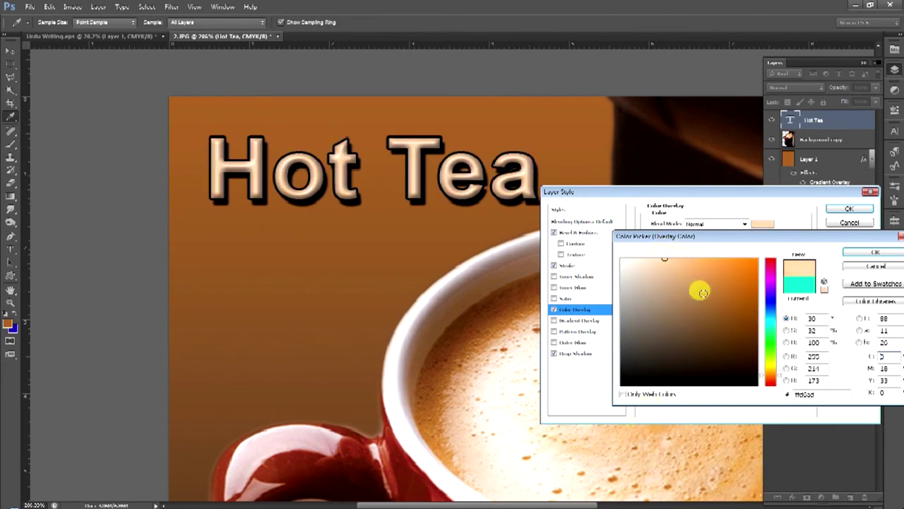
pyautogui.click(771, 366)
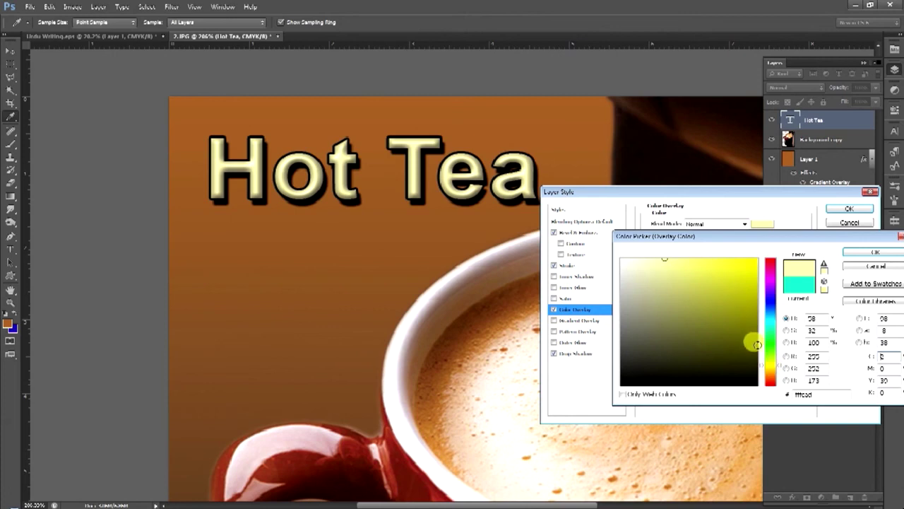
pyautogui.click(871, 252)
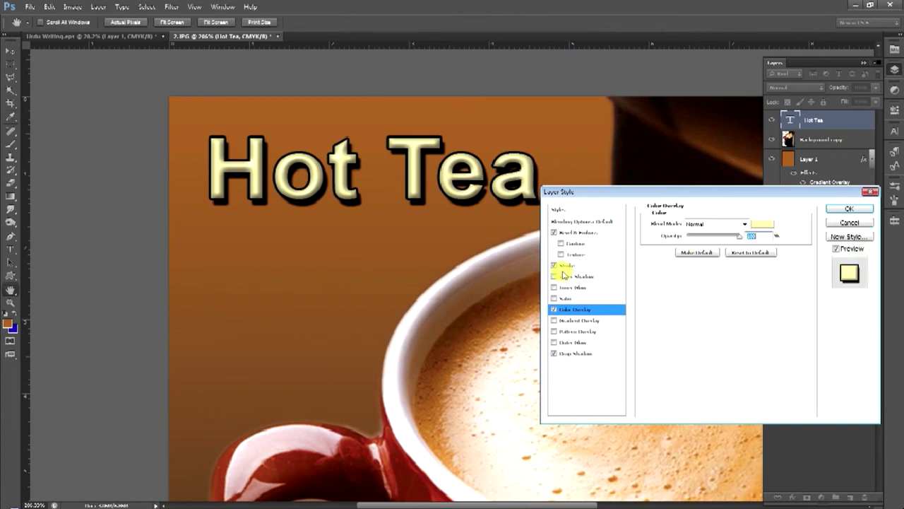
# Turn off Bevel & Emboss and Stroke, reduce the Drop Shadow spread, and apply the styles
pyautogui.click(554, 233)
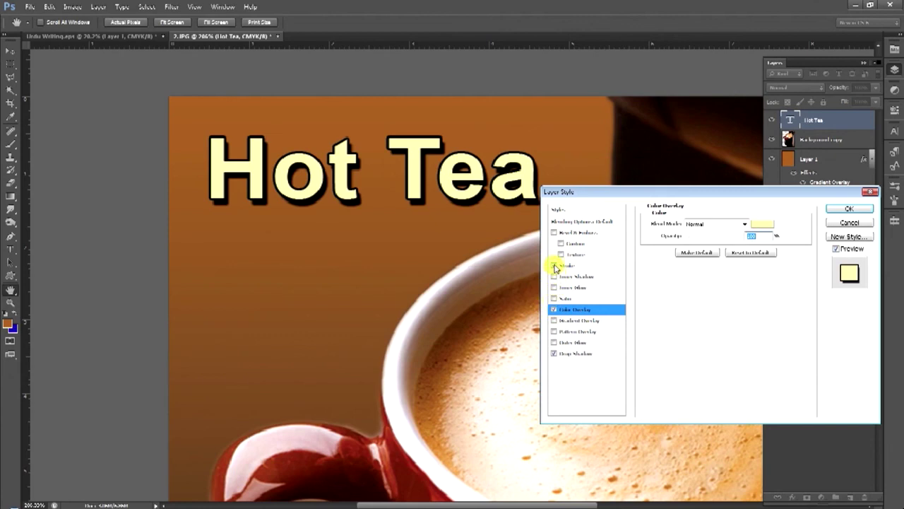
pyautogui.click(555, 265)
pyautogui.click(571, 351)
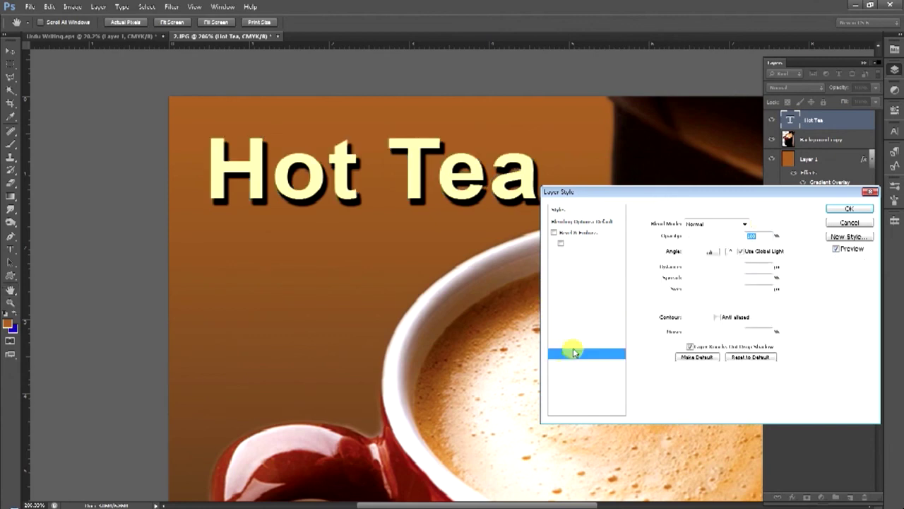
pyautogui.moveTo(707, 281); pyautogui.dragTo(689, 269)
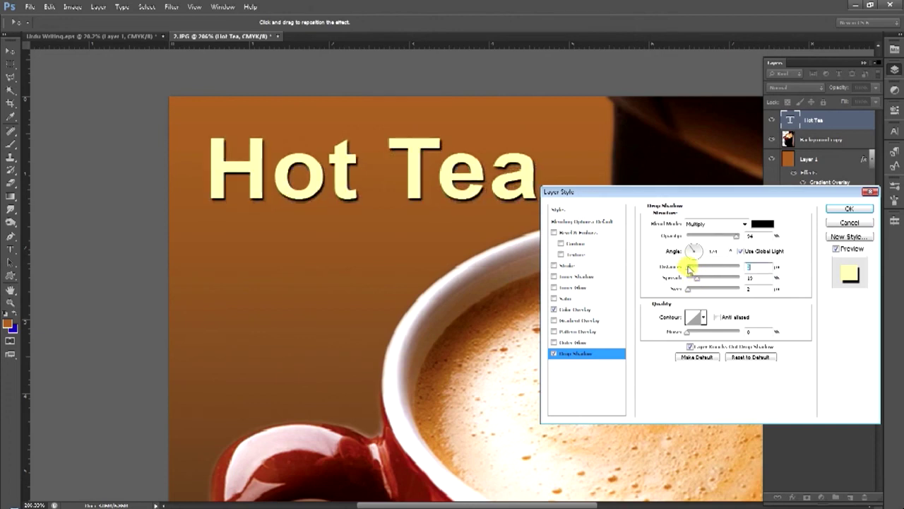
pyautogui.click(849, 208)
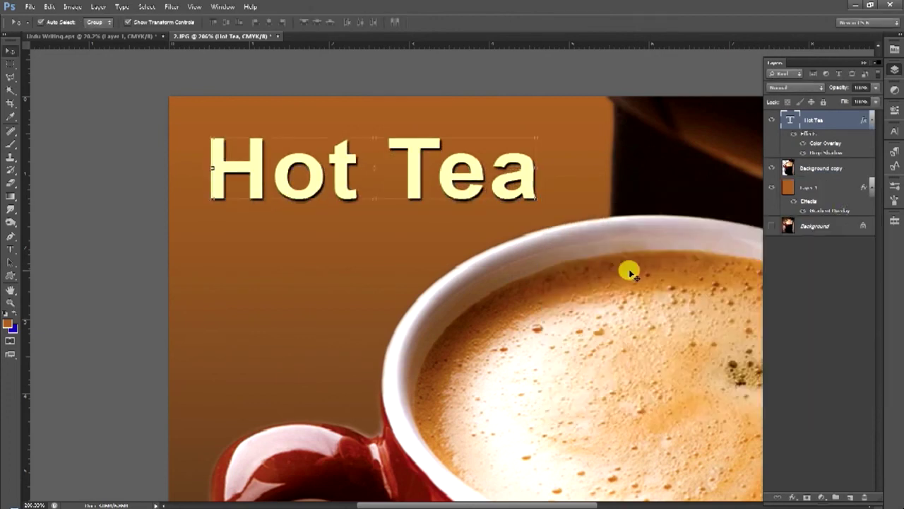
# Fit the whole poster on screen and nudge the Hot Tea title slightly higher
pyautogui.hotkey('ctrl', '0')
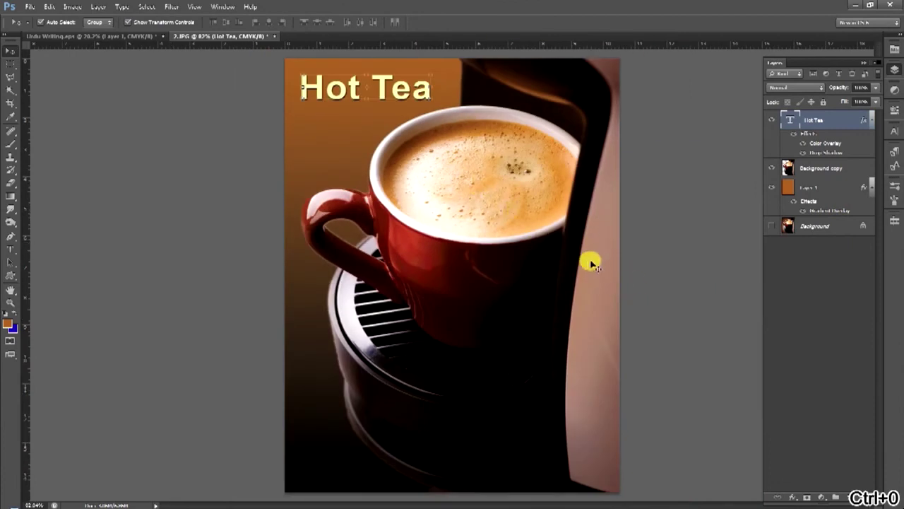
pyautogui.click(619, 293)
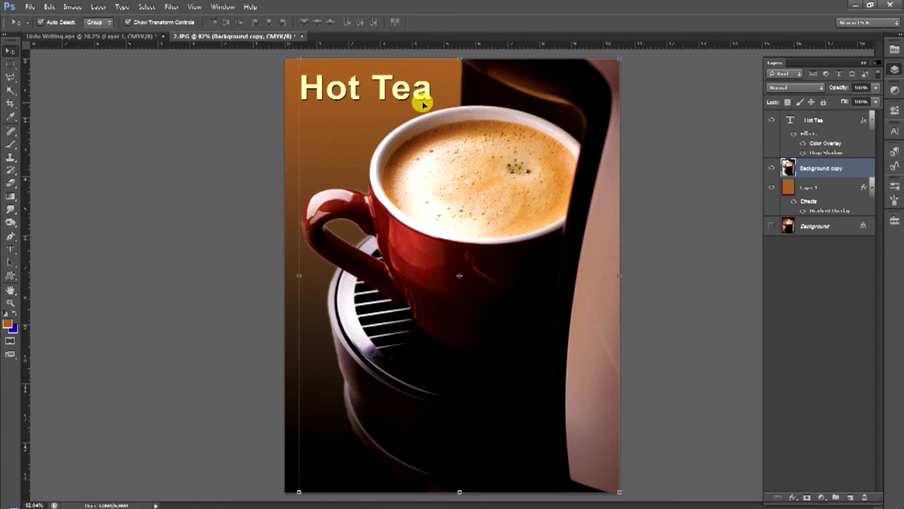
pyautogui.moveTo(429, 92); pyautogui.dragTo(425, 91)
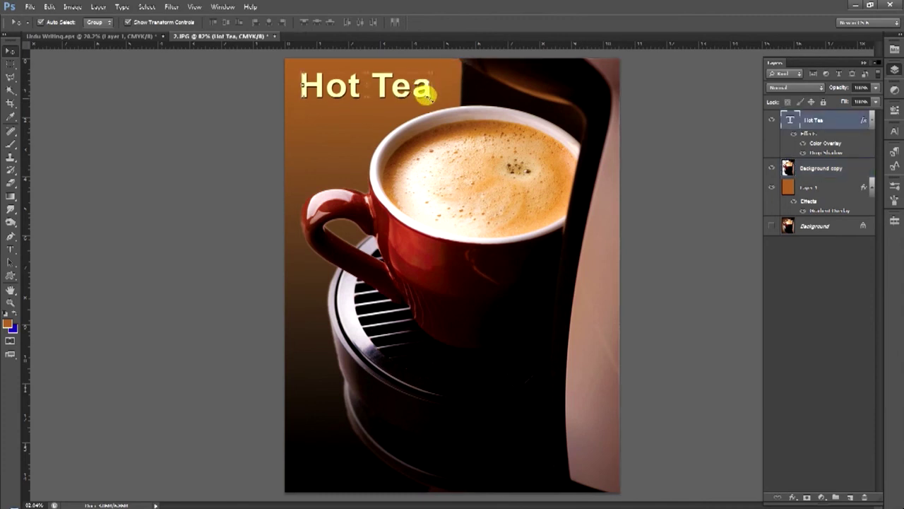
# Enlarge the Hot Tea title in two Free Transform passes, then switch to Urdu Writing.eps
pyautogui.hotkey('ctrl', 't')
pyautogui.moveTo(429, 68); pyautogui.dragTo(429, 66)
pyautogui.press('Return')
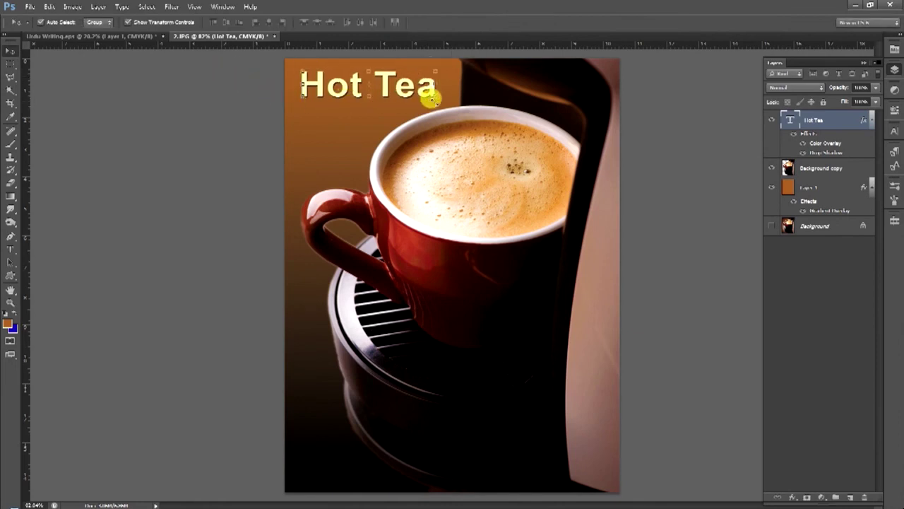
pyautogui.hotkey('ctrl', 't')
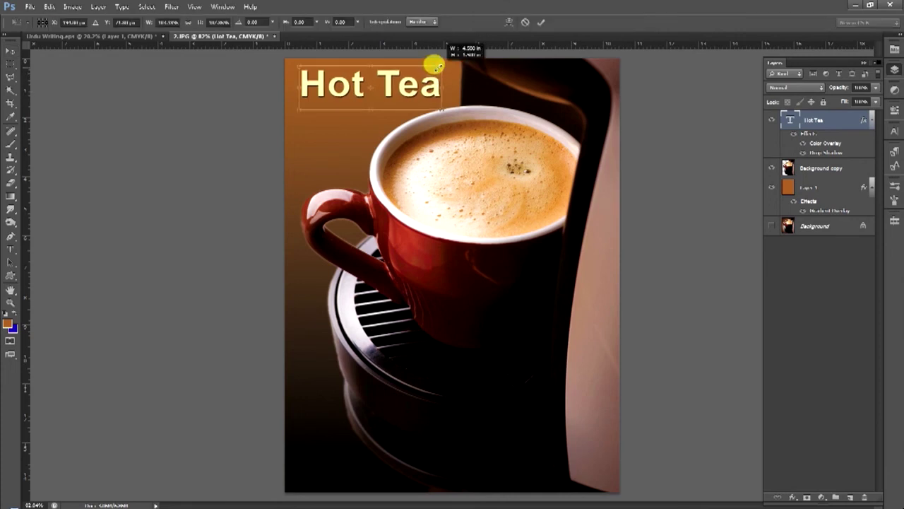
pyautogui.moveTo(436, 97)
pyautogui.mouseDown()
pyautogui.moveTo(439, 105)
pyautogui.moveTo(431, 89)
pyautogui.mouseUp()
pyautogui.press('Return')
pyautogui.hotkey('ctrl', 'Tab')
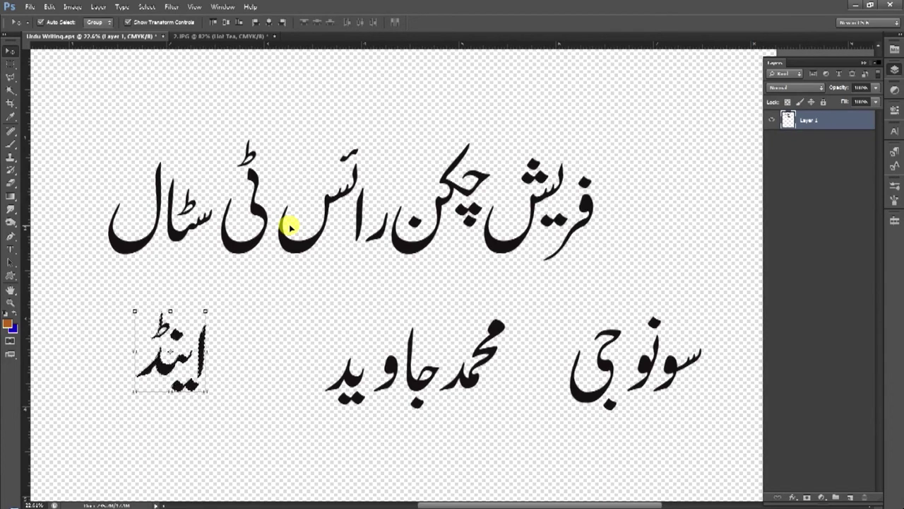
pyautogui.click(10, 89)
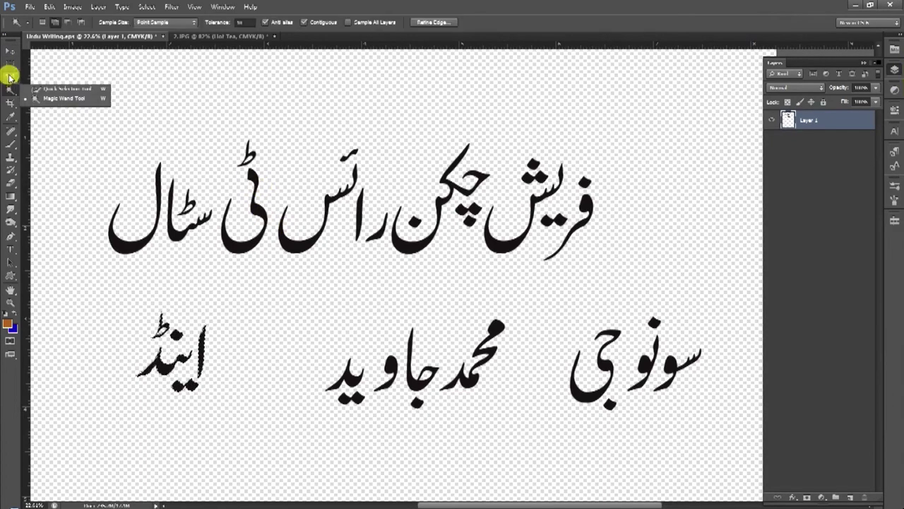
pyautogui.click(10, 55)
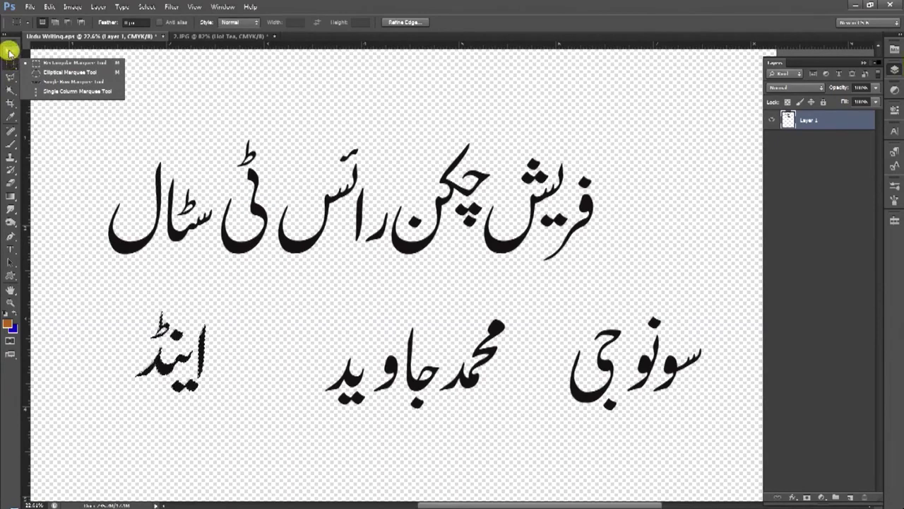
pyautogui.click(10, 51)
pyautogui.click(10, 89)
pyautogui.click(10, 104)
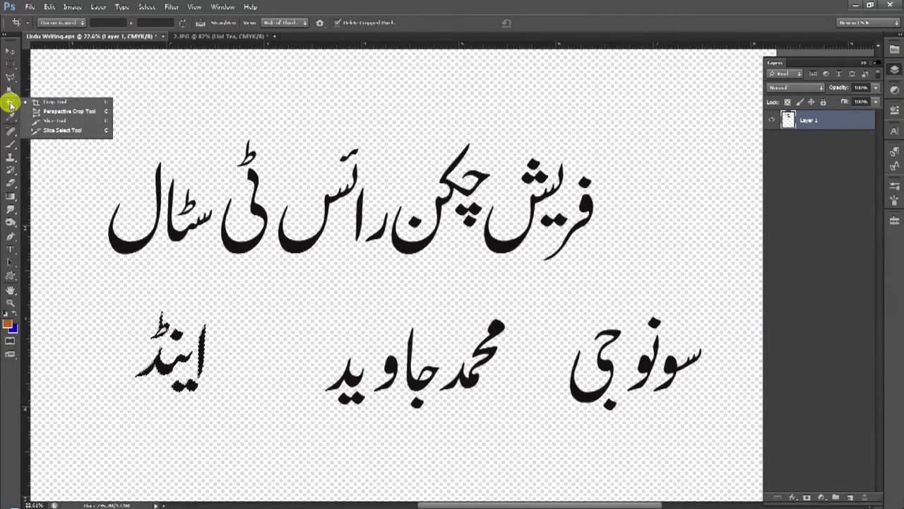
pyautogui.click(10, 76)
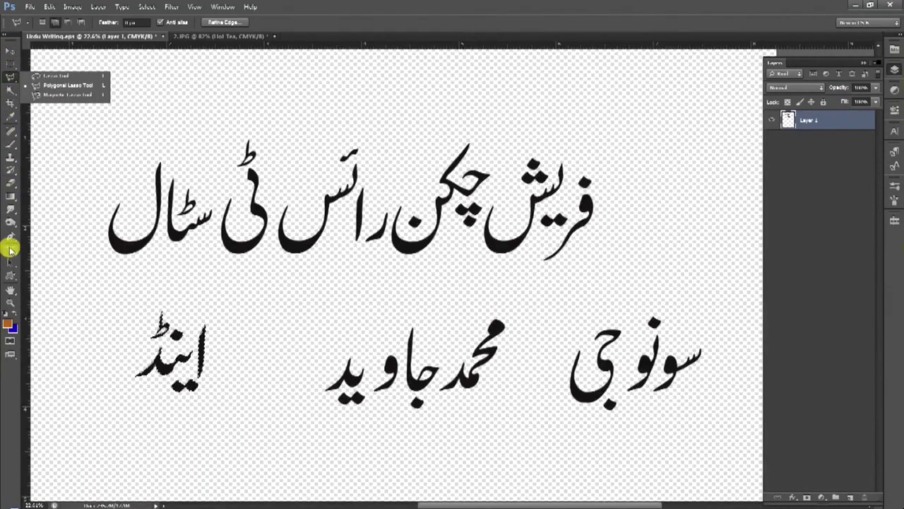
pyautogui.click(9, 275)
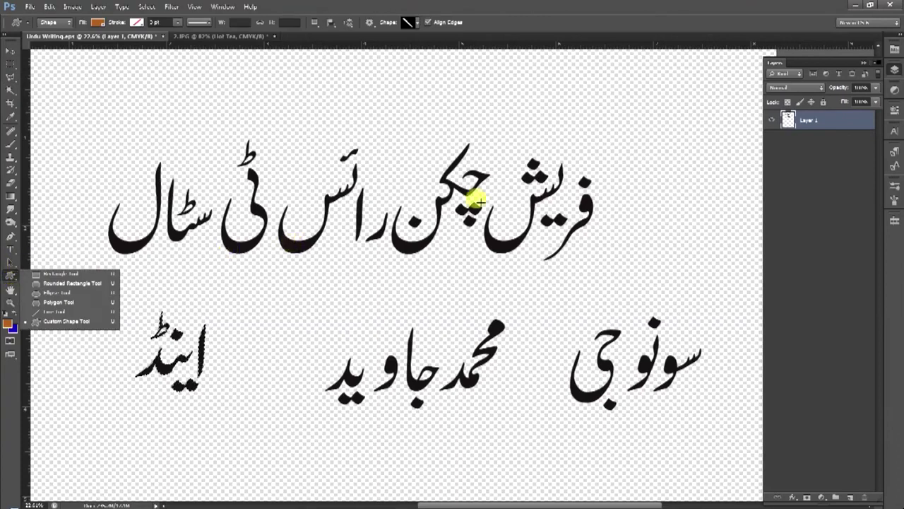
pyautogui.click(809, 122)
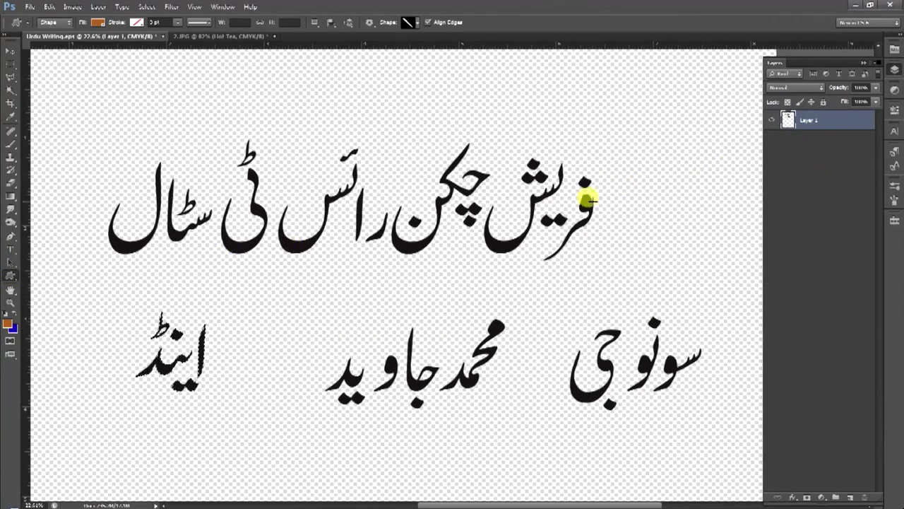
pyautogui.moveTo(74, 112); pyautogui.dragTo(469, 220)
pyautogui.moveTo(470, 221); pyautogui.dragTo(192, 108)
pyautogui.hotkey('ctrl', 'z')
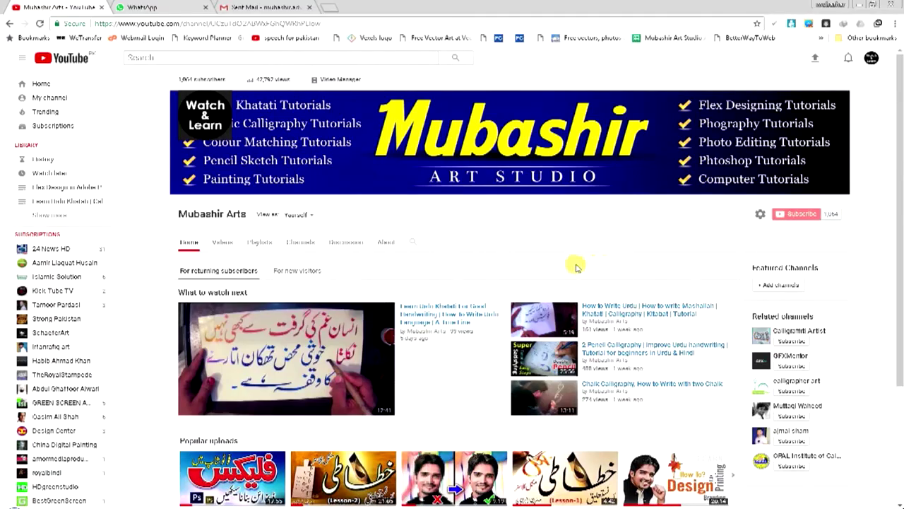
# Scroll down through the art studio channel's uploads and back up to the top
pyautogui.scroll(-3, 752, 220)
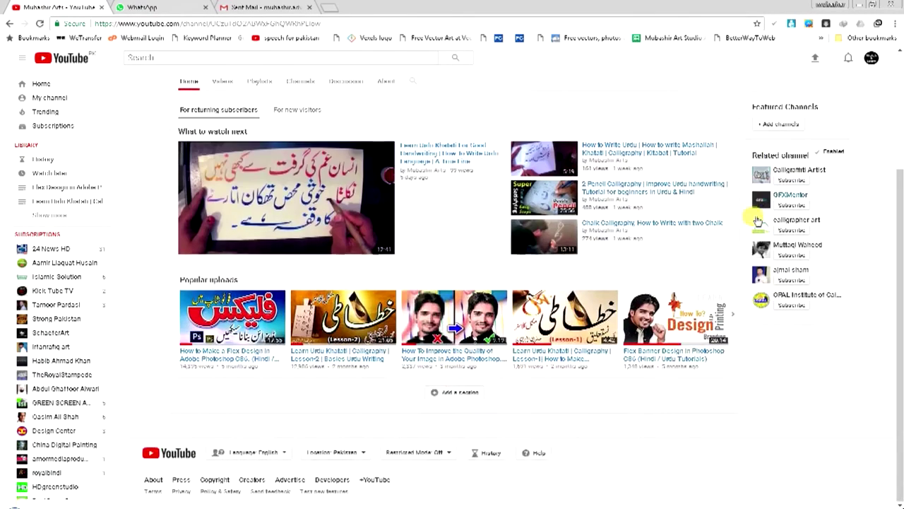
pyautogui.scroll(3, 769, 177)
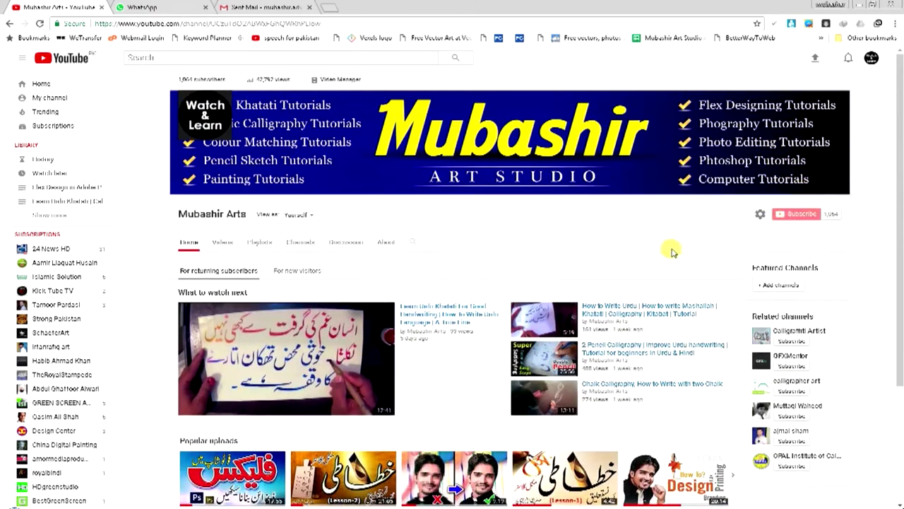